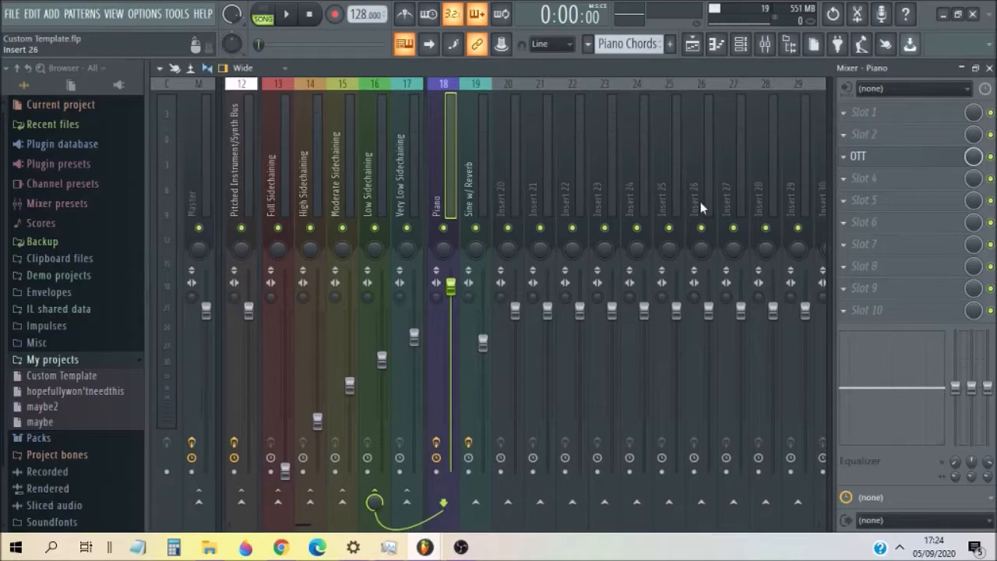
- Look through the effects available for the Piano track's second slot, and close the mixer without adding any
{"action": "left_click", "coordinate": [857, 134]}
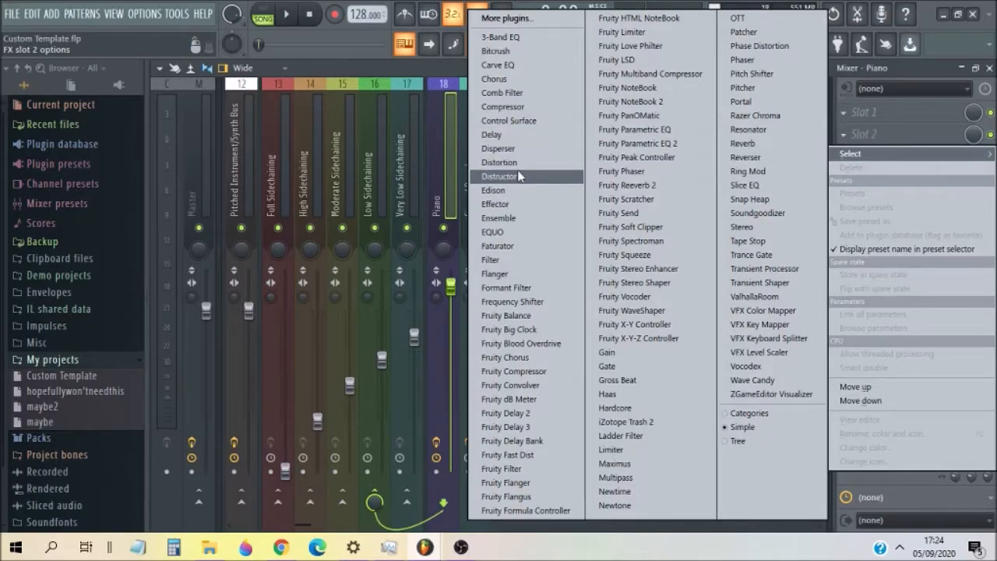
{"action": "left_click", "coordinate": [933, 74]}
{"action": "left_click", "coordinate": [990, 69]}
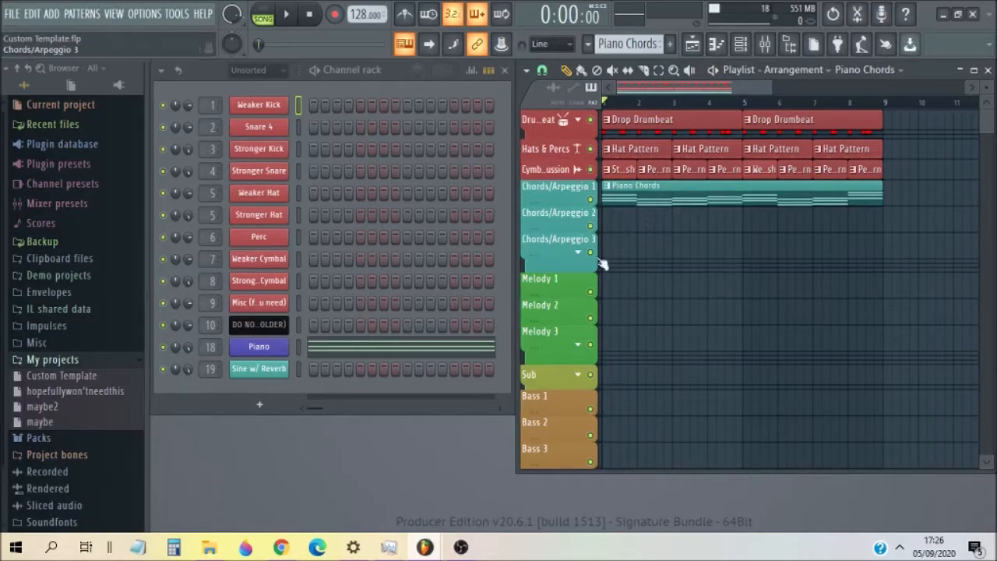
- Examine the playlist's track layout from the chords down to General Automation, expanding and collapsing the Misc and Atmosphere groups
{"action": "scroll", "coordinate": [744, 358], "scroll_direction": "down", "scroll_amount": 5}
{"action": "scroll", "coordinate": [744, 357], "scroll_direction": "down", "scroll_amount": 3}
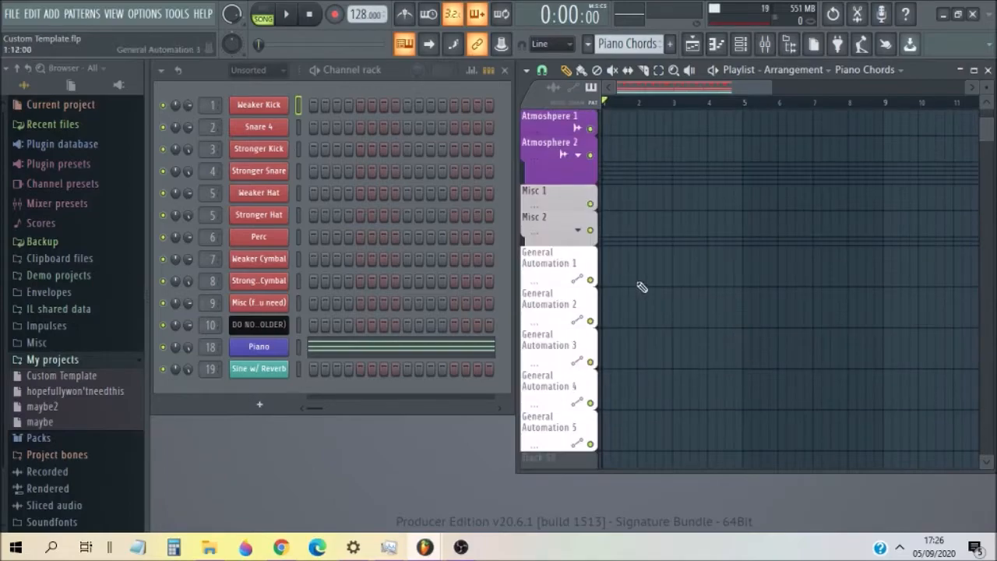
{"action": "left_click", "coordinate": [578, 232]}
{"action": "left_click", "coordinate": [578, 232]}
{"action": "scroll", "coordinate": [580, 236], "scroll_direction": "up", "scroll_amount": 1}
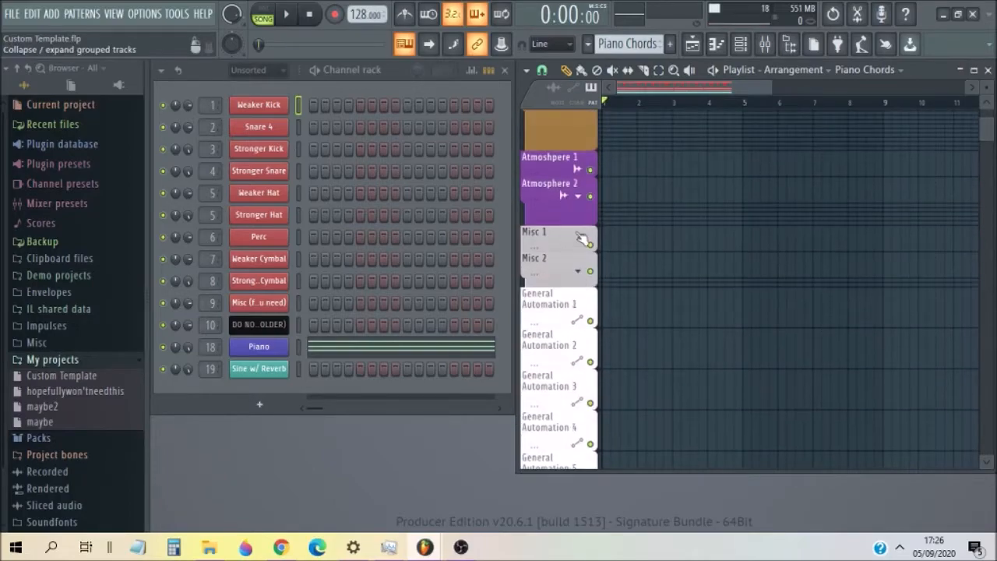
{"action": "left_click", "coordinate": [579, 197]}
{"action": "left_click", "coordinate": [578, 196]}
{"action": "scroll", "coordinate": [650, 240], "scroll_direction": "up", "scroll_amount": 8}
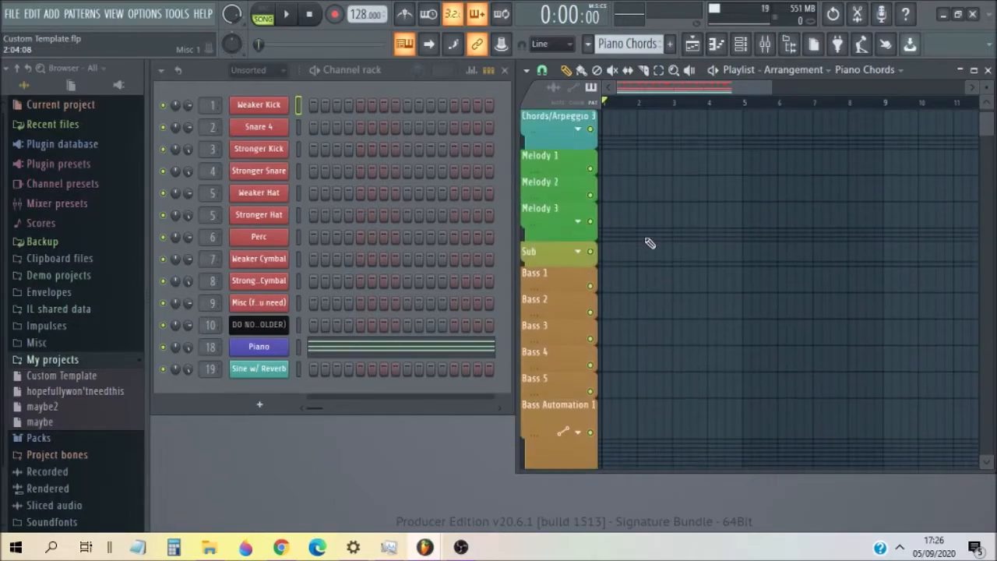
{"action": "scroll", "coordinate": [650, 241], "scroll_direction": "down", "scroll_amount": 6}
{"action": "left_click", "coordinate": [578, 268]}
- Expand the drumbeat track's group to inspect its Sidechaining and Other Automation tracks, and collapse it again
{"action": "scroll", "coordinate": [581, 257], "scroll_direction": "up", "scroll_amount": 10}
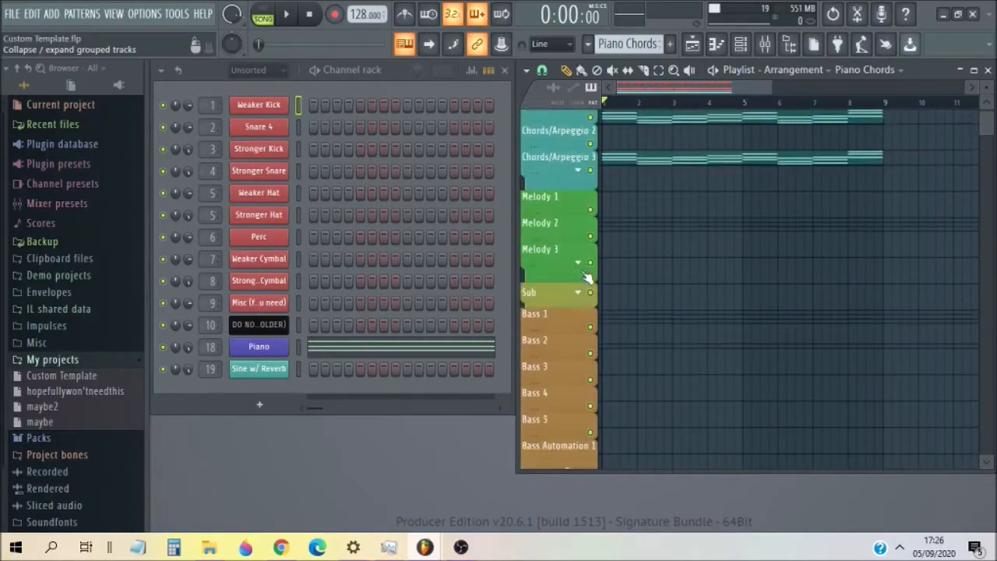
{"action": "left_click", "coordinate": [579, 120]}
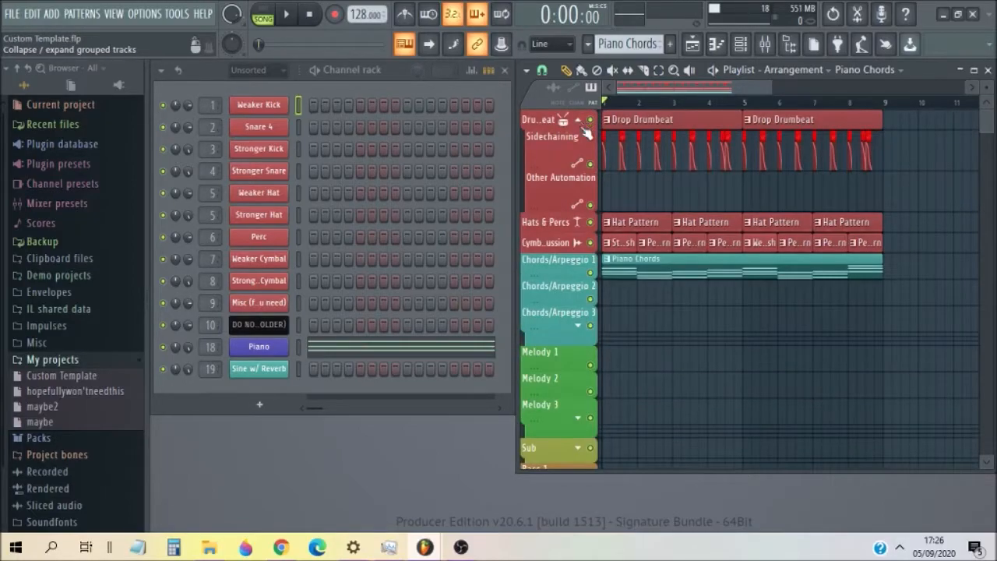
{"action": "left_click", "coordinate": [578, 120]}
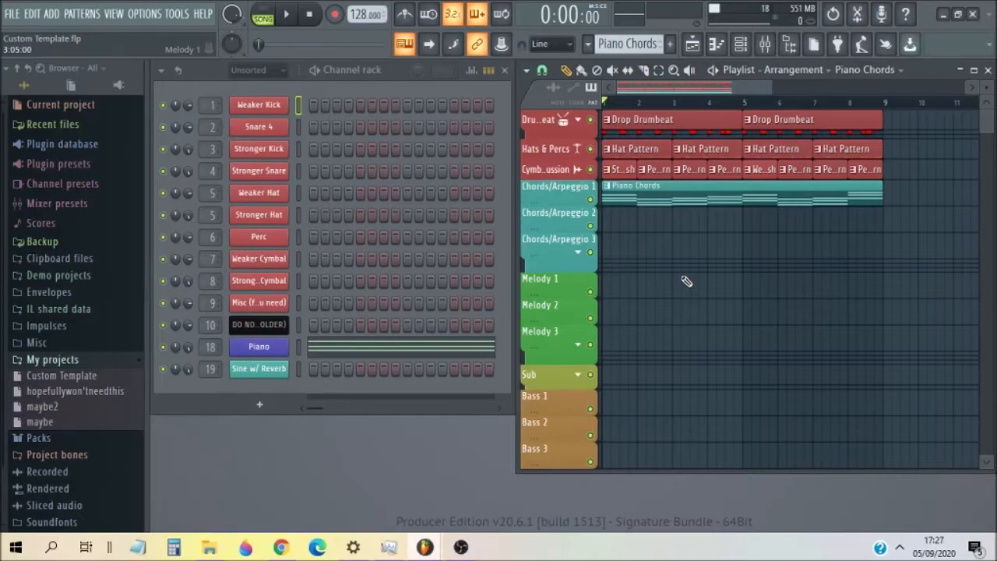
- Examine the project's available export formats without exporting anything
{"action": "left_click", "coordinate": [13, 14]}
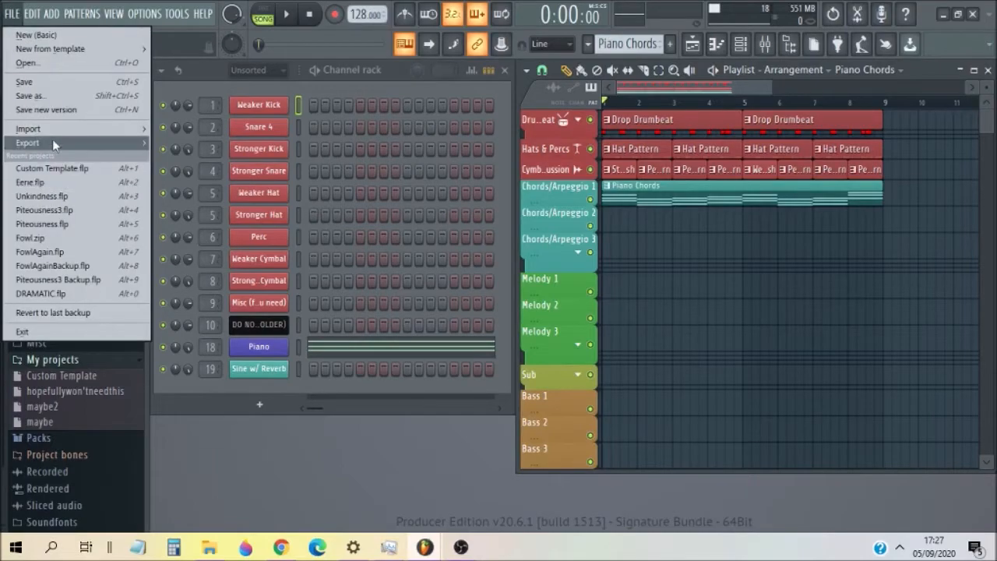
{"action": "mouse_move", "coordinate": [53, 141]}
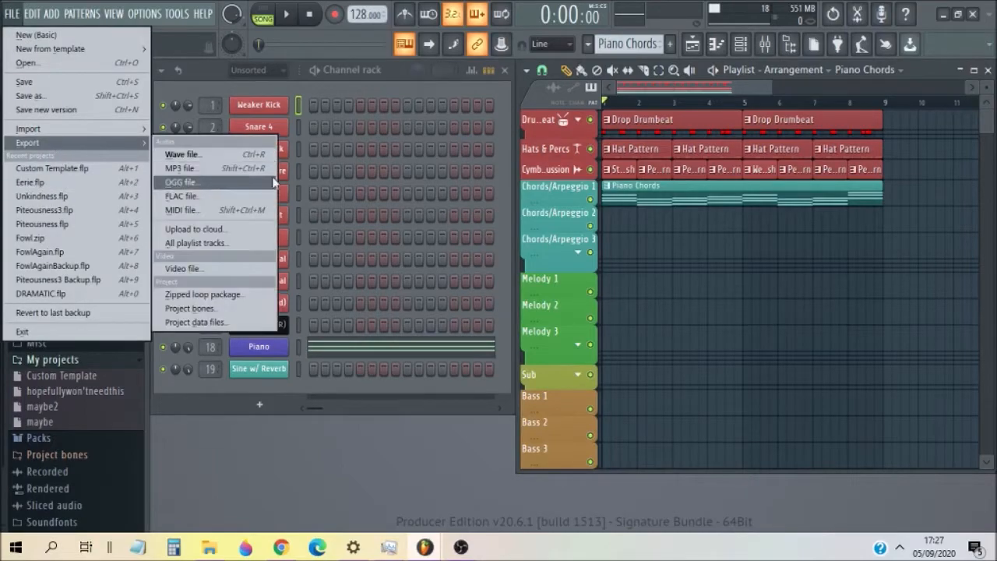
{"action": "left_click", "coordinate": [470, 480]}
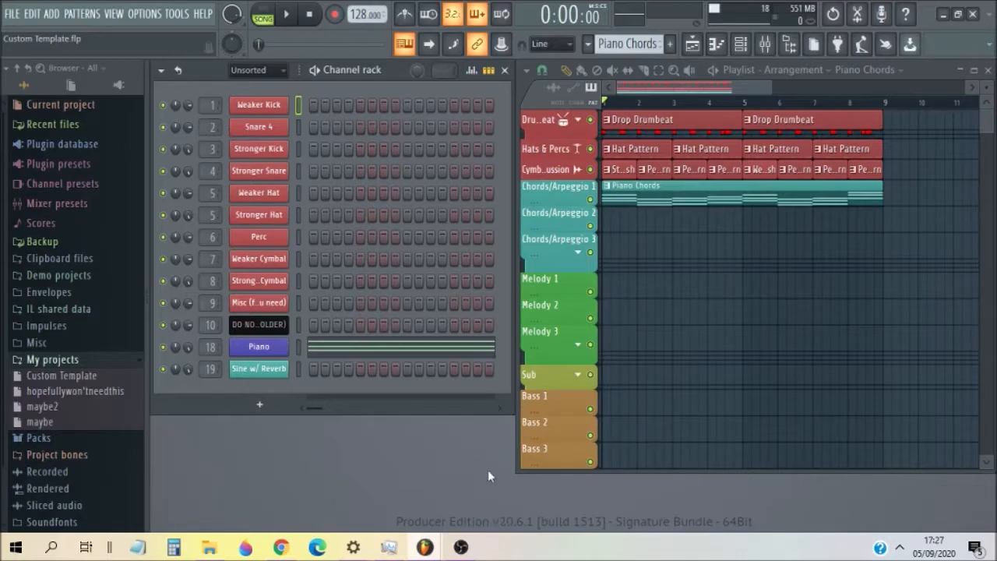
- Start opening another project without saving Custom Template.flp, and browse to the Projects folder in FL Studio 12's Data folder
{"action": "left_click", "coordinate": [13, 13]}
{"action": "left_click", "coordinate": [20, 66]}
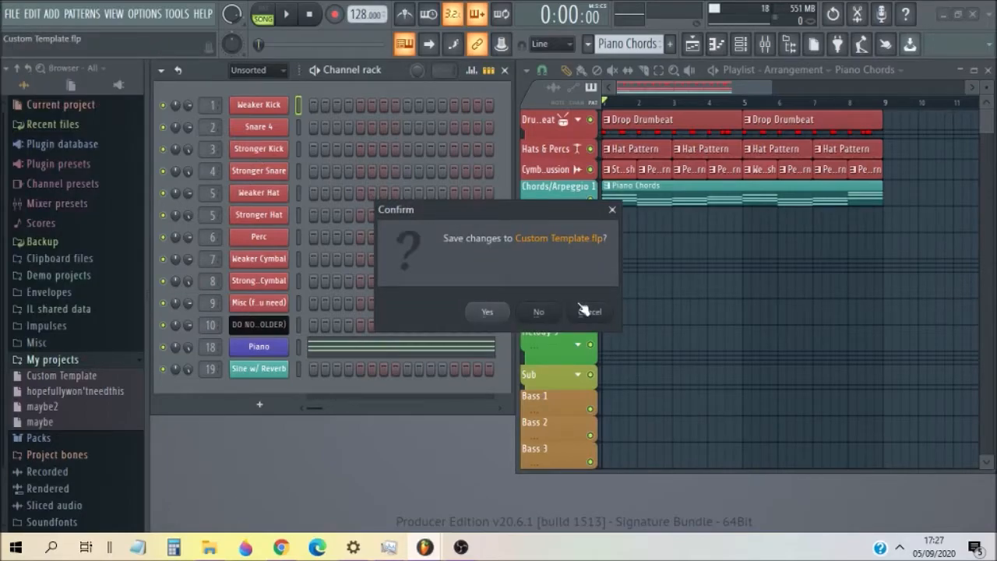
{"action": "left_click", "coordinate": [540, 315]}
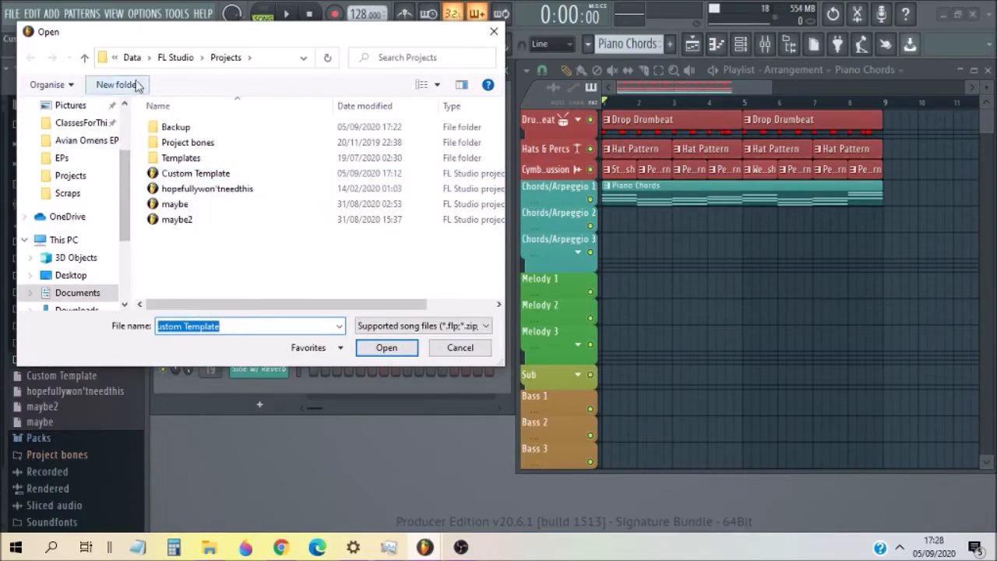
{"action": "left_click", "coordinate": [176, 58]}
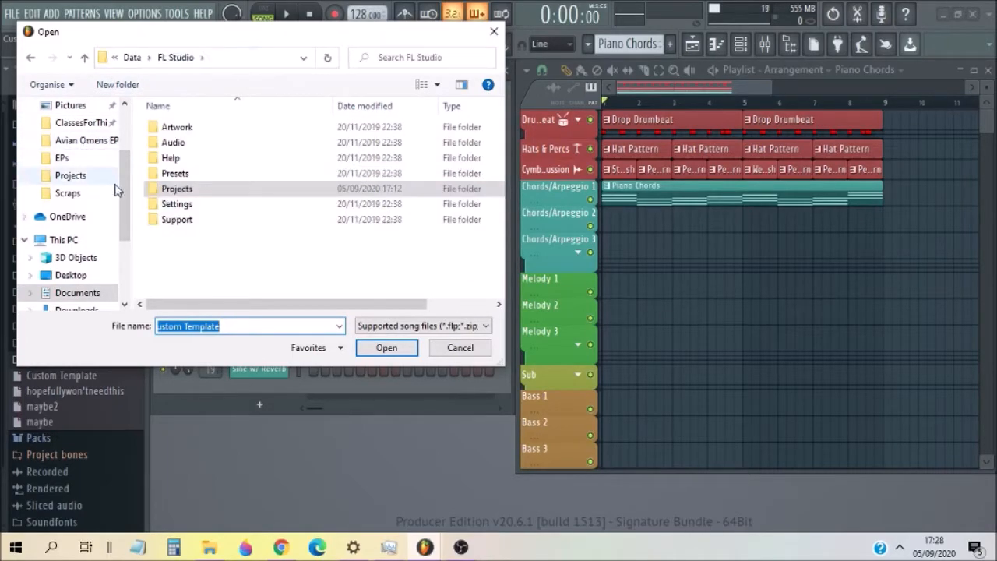
{"action": "left_click_drag", "start_coordinate": [123, 191], "coordinate": [123, 220]}
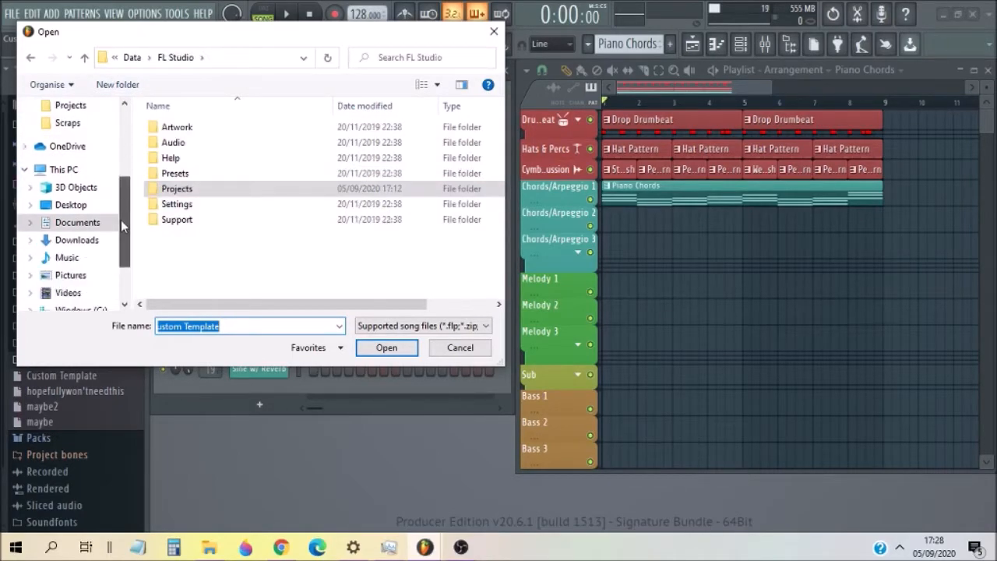
{"action": "left_click", "coordinate": [31, 241]}
{"action": "left_click", "coordinate": [35, 141]}
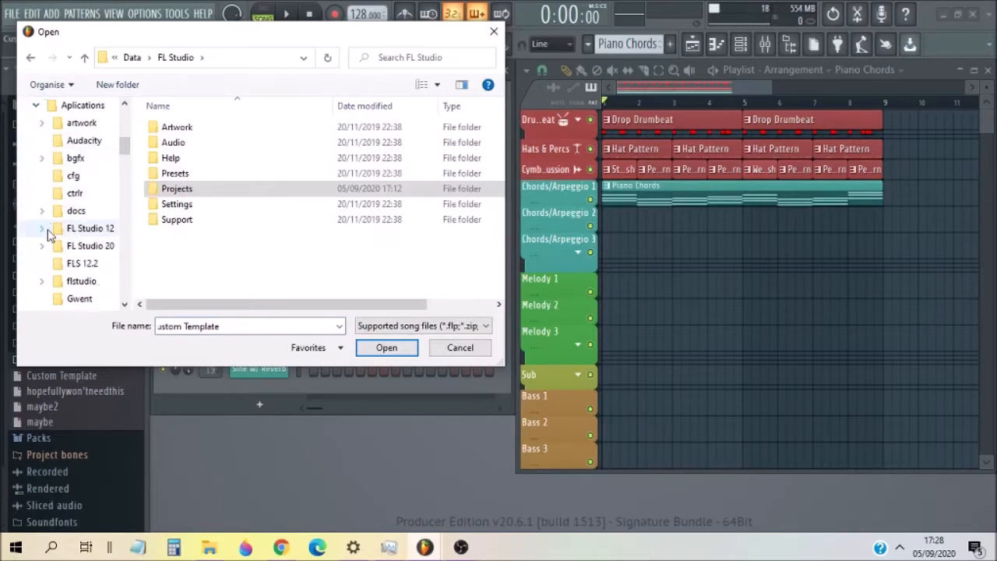
{"action": "left_click", "coordinate": [41, 229]}
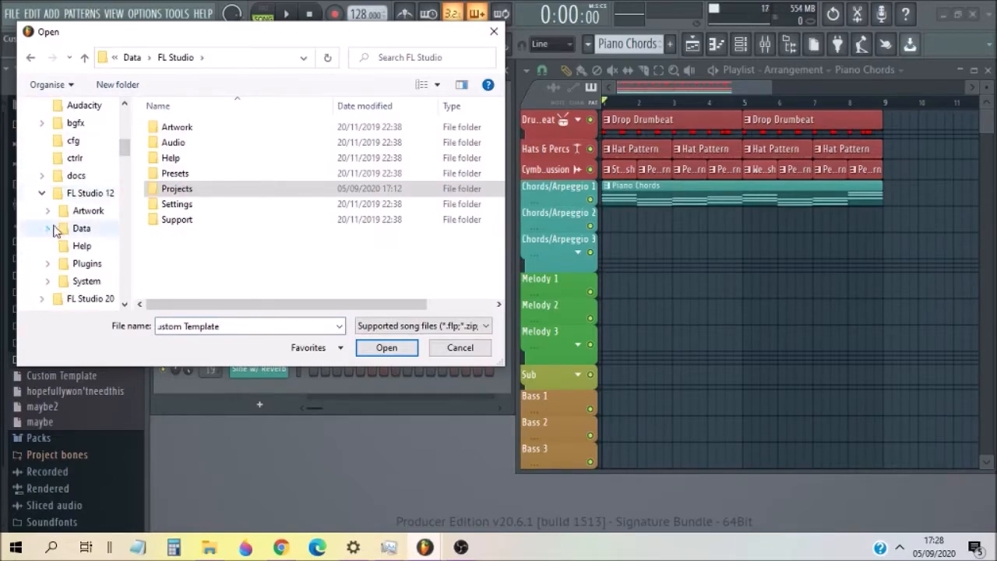
{"action": "left_click", "coordinate": [47, 227]}
{"action": "left_click", "coordinate": [92, 263]}
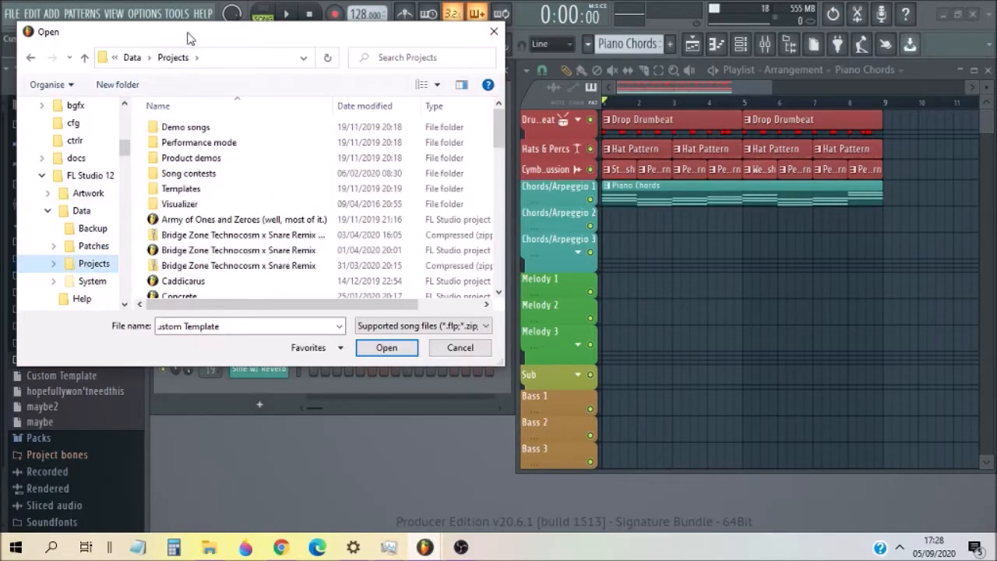
- Look through the saved projects in this folder, cancel opening one, and collapse the browser's My projects folder
{"action": "left_click_drag", "start_coordinate": [189, 34], "coordinate": [437, 33]}
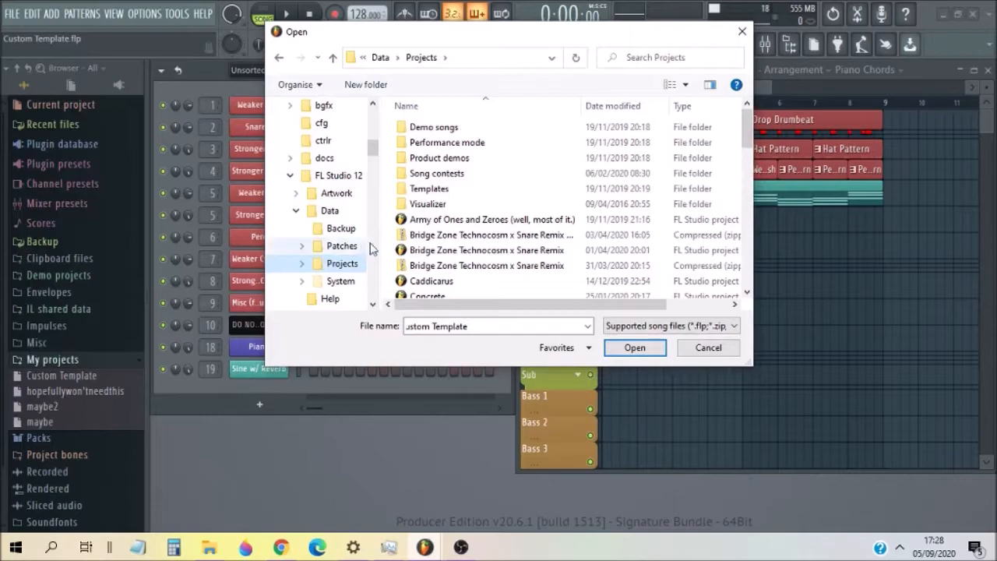
{"action": "scroll", "coordinate": [530, 219], "scroll_direction": "down", "scroll_amount": 1}
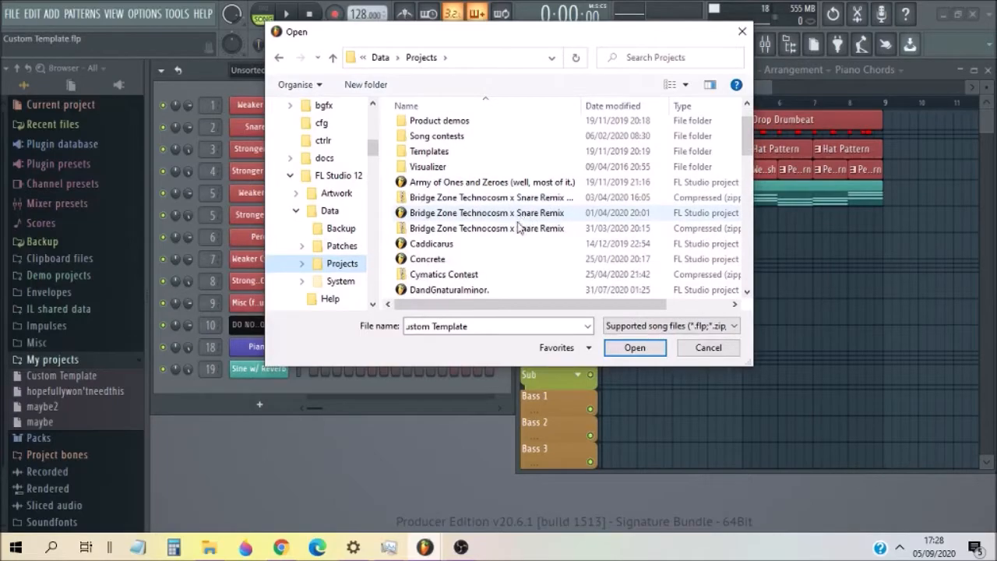
{"action": "scroll", "coordinate": [493, 236], "scroll_direction": "down", "scroll_amount": 2}
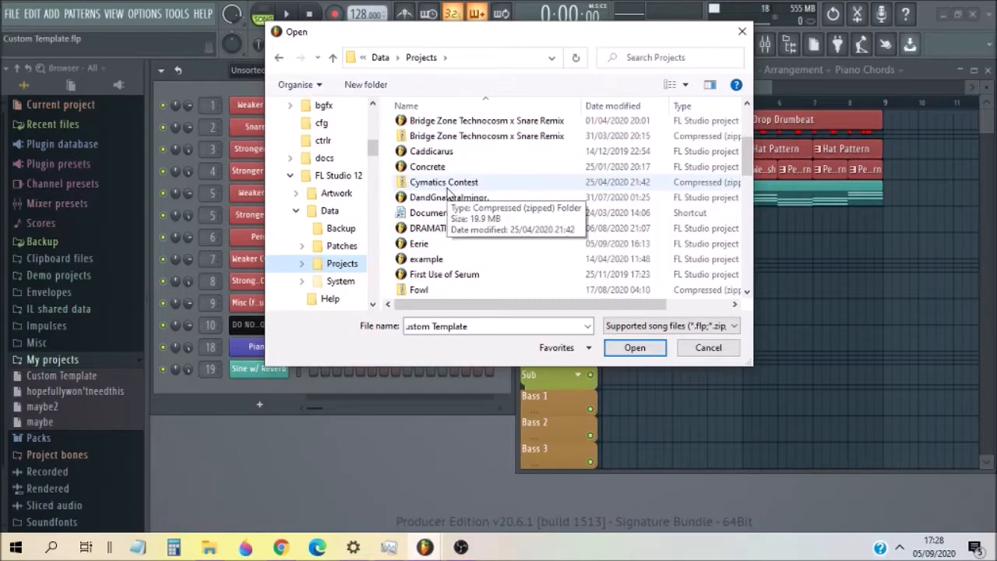
{"action": "left_click", "coordinate": [711, 347]}
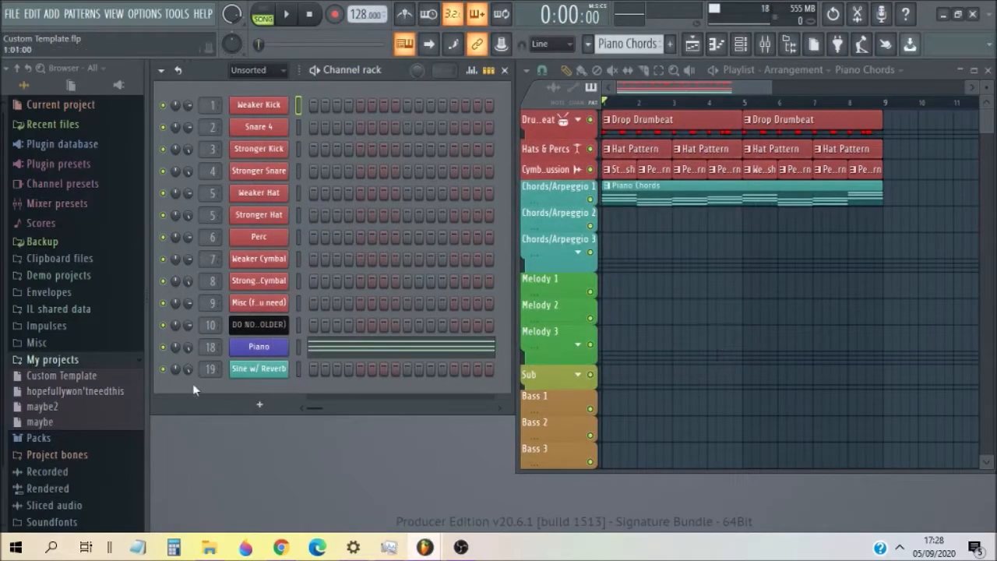
{"action": "left_click", "coordinate": [67, 360]}
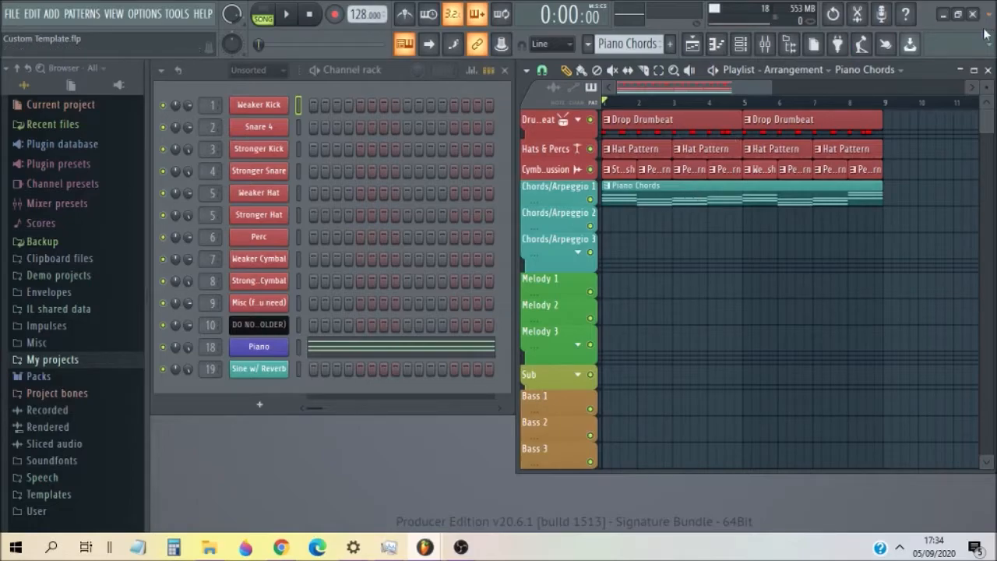
- Switch the active pattern to Whistly Arpeggio and back to Piano Chords
{"action": "left_click", "coordinate": [841, 70]}
{"action": "left_click", "coordinate": [860, 222]}
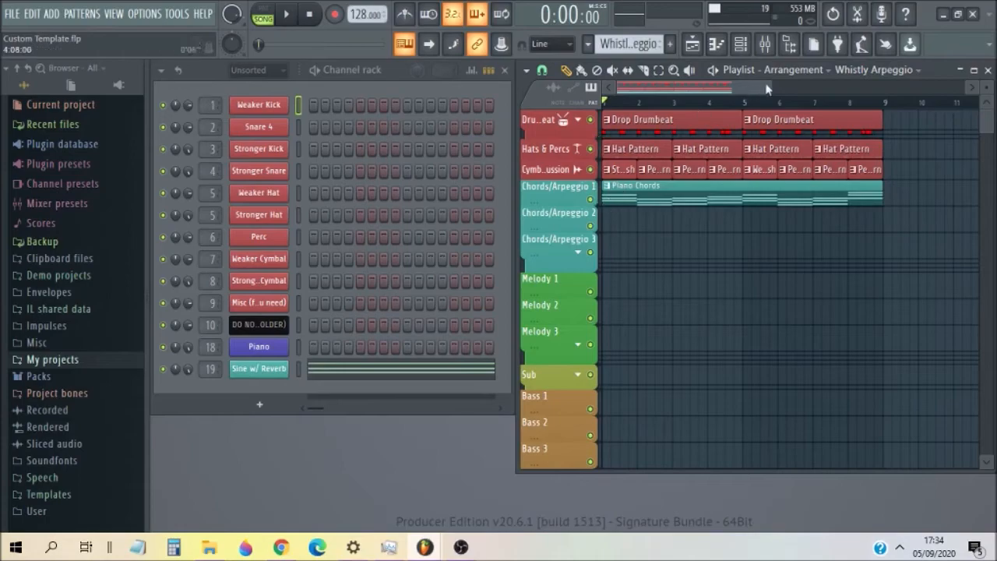
{"action": "left_click", "coordinate": [865, 70]}
{"action": "left_click", "coordinate": [871, 209]}
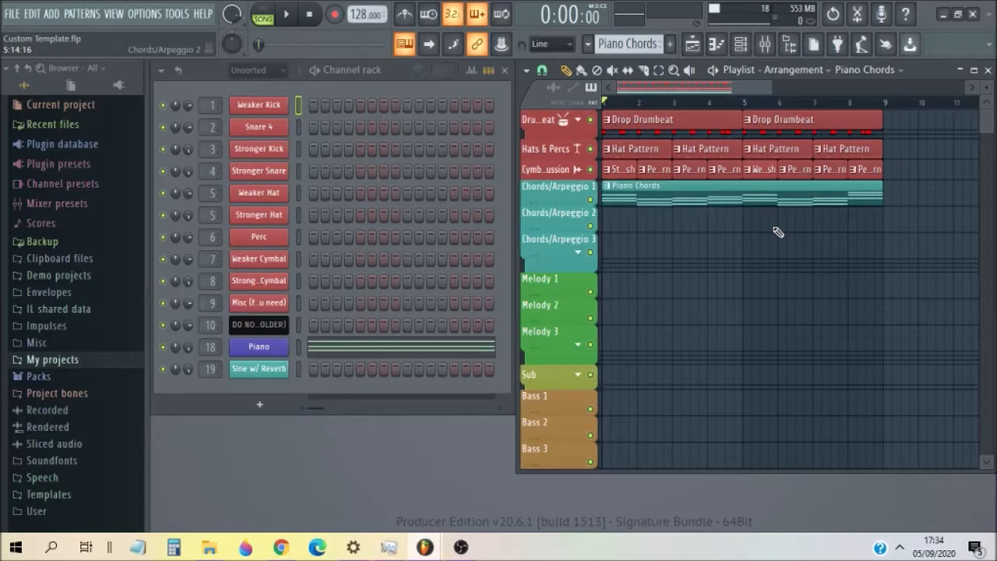
- Mute the cymbal and percussion, Hats & Percs and drumbeat tracks in the playlist
{"action": "key", "text": "space"}
{"action": "left_click", "coordinate": [597, 165]}
{"action": "left_click", "coordinate": [590, 149]}
{"action": "left_click", "coordinate": [590, 119]}
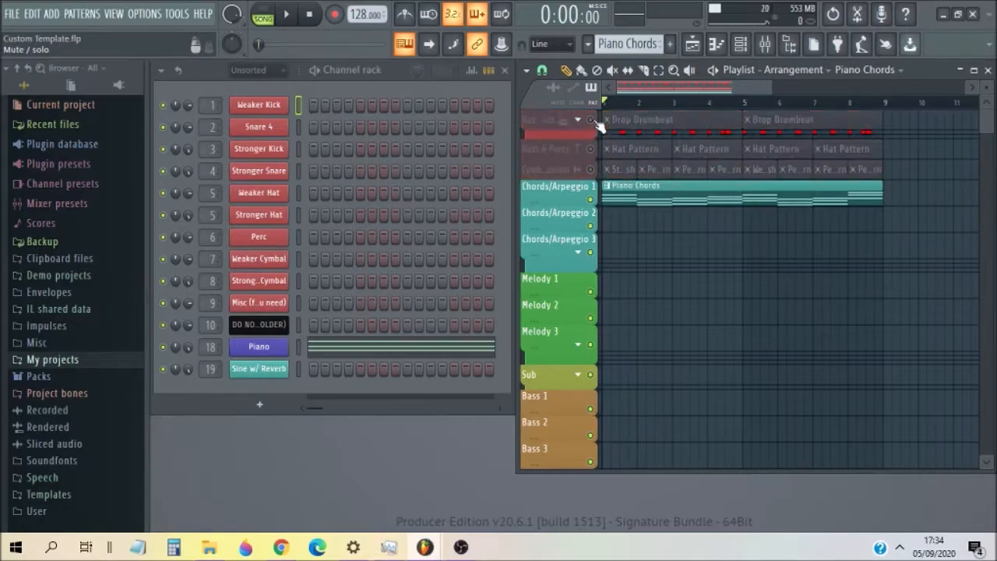
- Bring up the mixer with the Piano track's effect slots
{"action": "left_click", "coordinate": [114, 13]}
{"action": "left_click", "coordinate": [131, 90]}
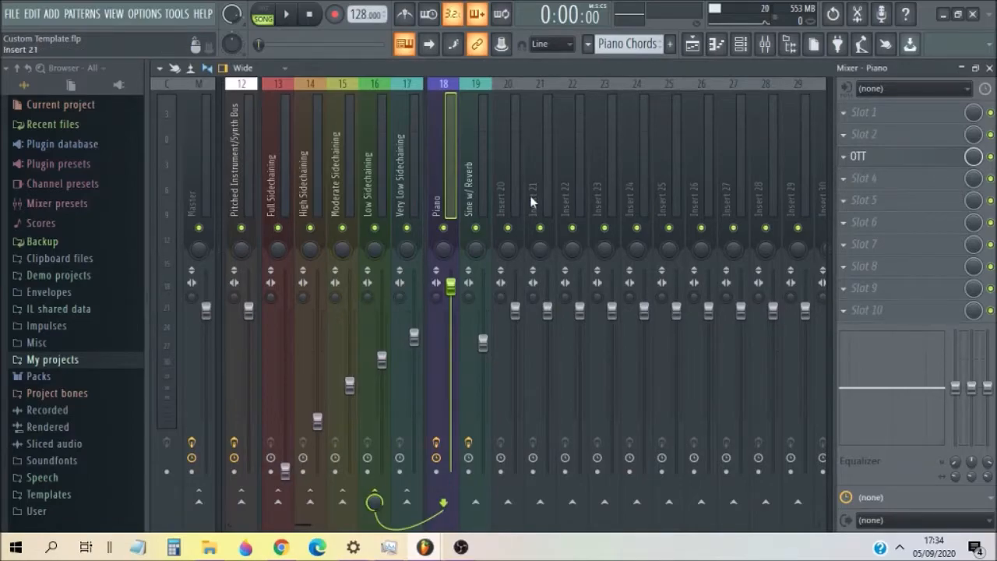
{"action": "left_click", "coordinate": [929, 179]}
{"action": "left_click", "coordinate": [929, 178]}
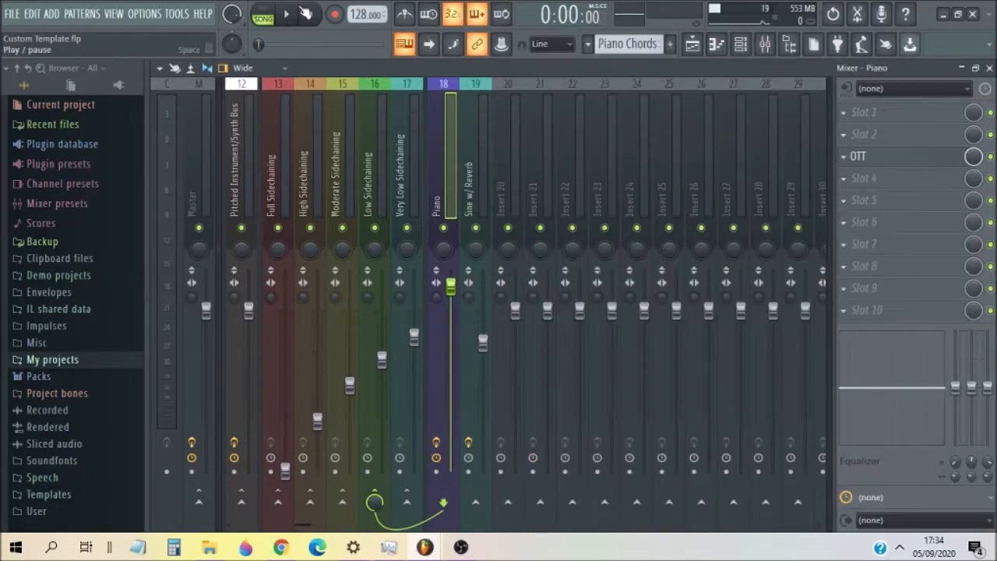
- Play the piano chords with the drums muted and watch how the sidechaining faders move, playing and stopping twice
{"action": "left_click", "coordinate": [295, 14]}
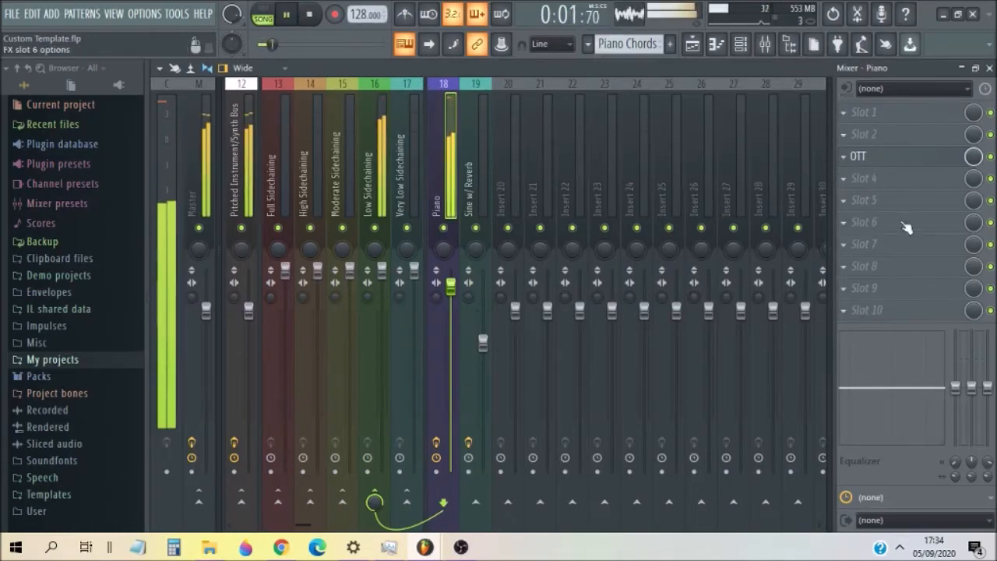
{"action": "left_click", "coordinate": [309, 14]}
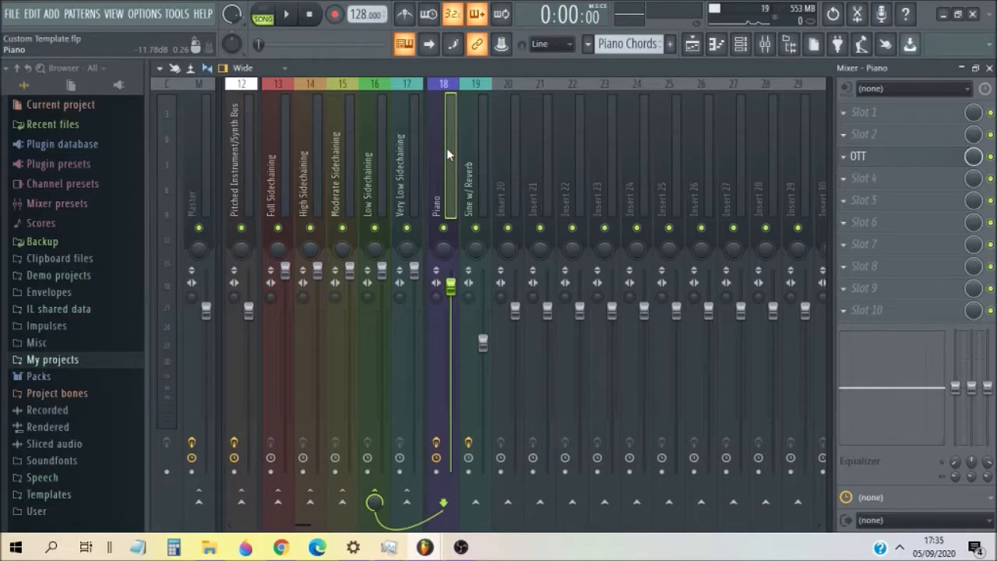
{"action": "left_click", "coordinate": [299, 11]}
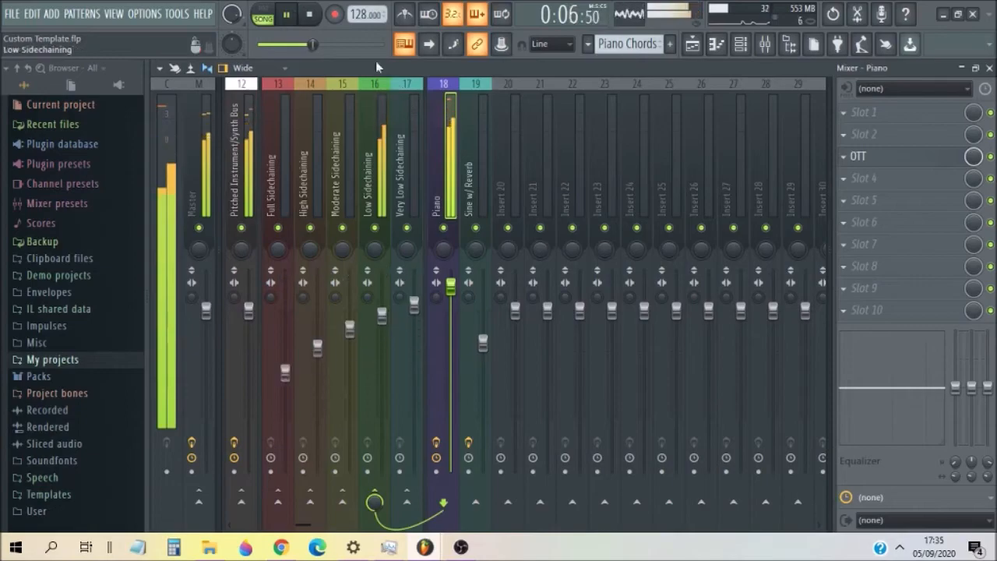
{"action": "key", "text": "space"}
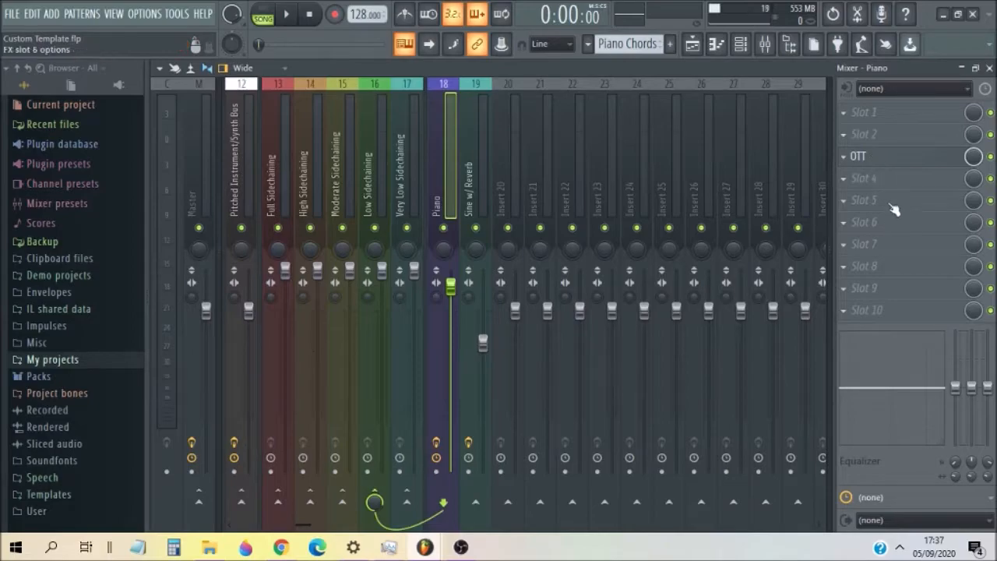
- Inspect the OTT compressor's settings on the Piano track and close its window
{"action": "left_click", "coordinate": [904, 158]}
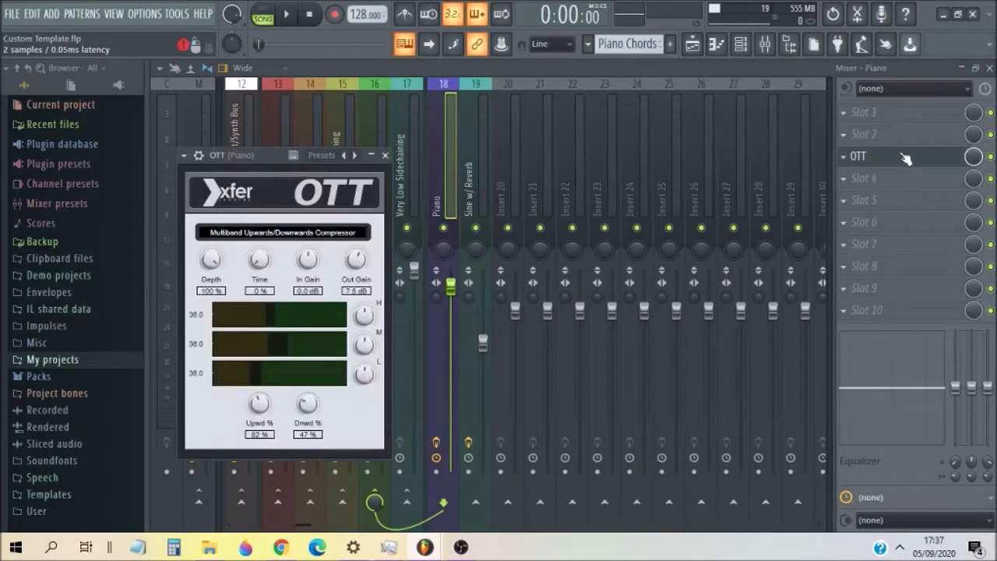
{"action": "left_click", "coordinate": [904, 158]}
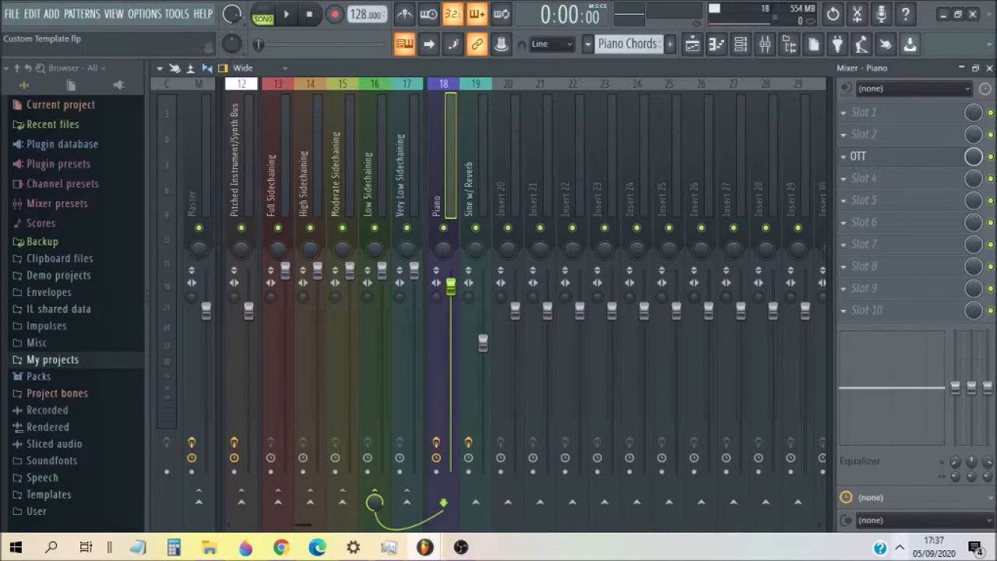
- Try Control Surface in slot 4 of the Piano track, then close its window and delete it from the slot
{"action": "left_click", "coordinate": [906, 180]}
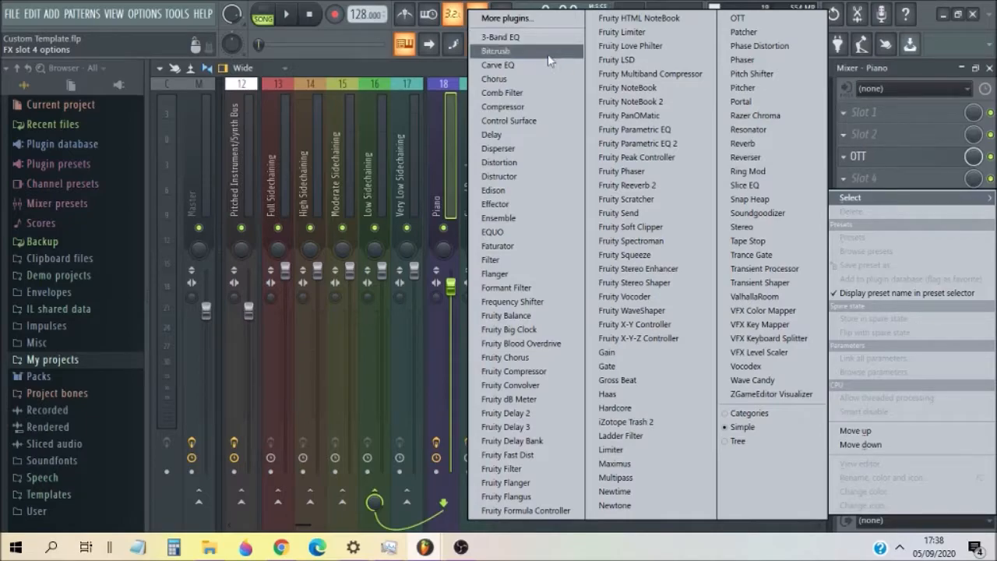
{"action": "left_click", "coordinate": [542, 123]}
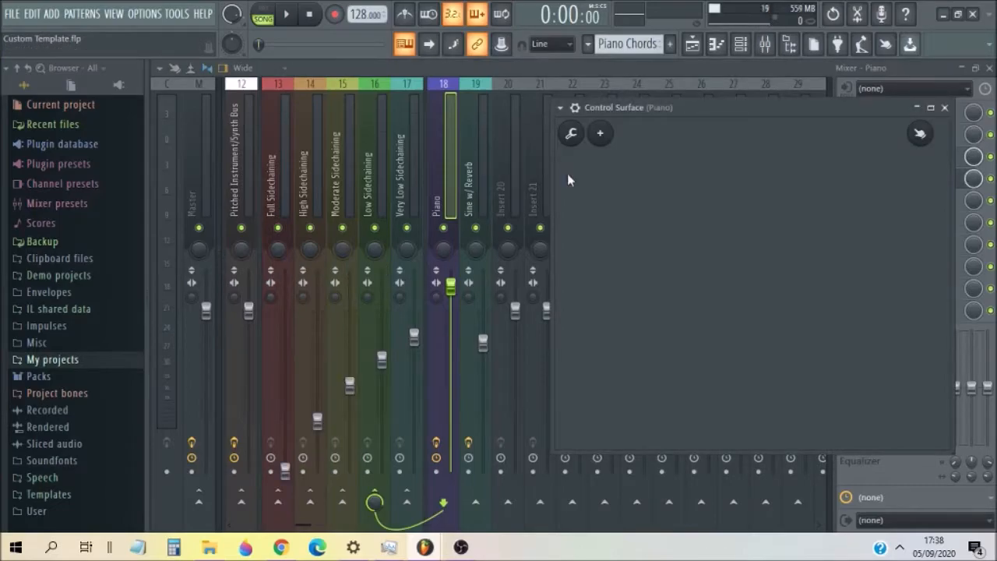
{"action": "left_click", "coordinate": [945, 108]}
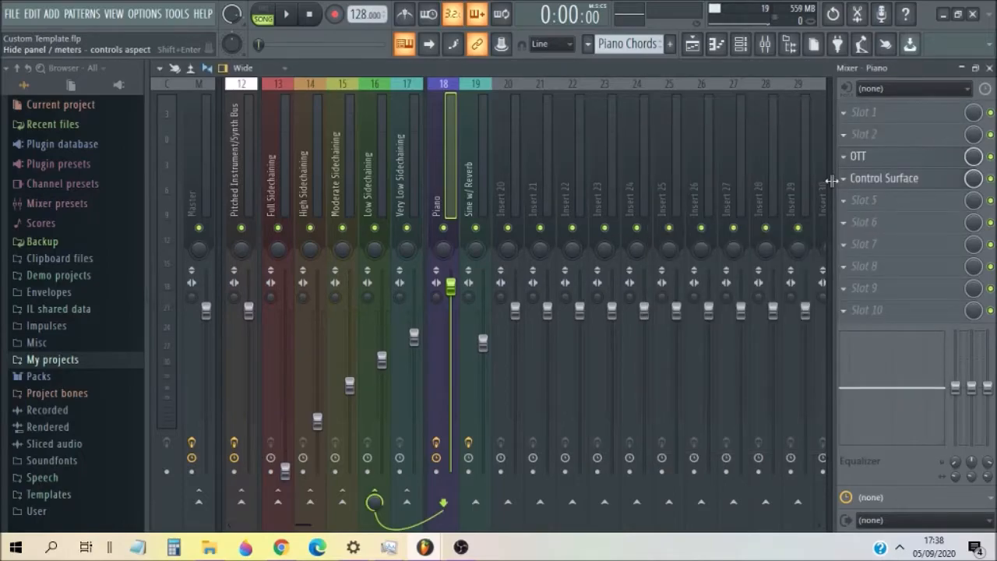
{"action": "right_click", "coordinate": [846, 184]}
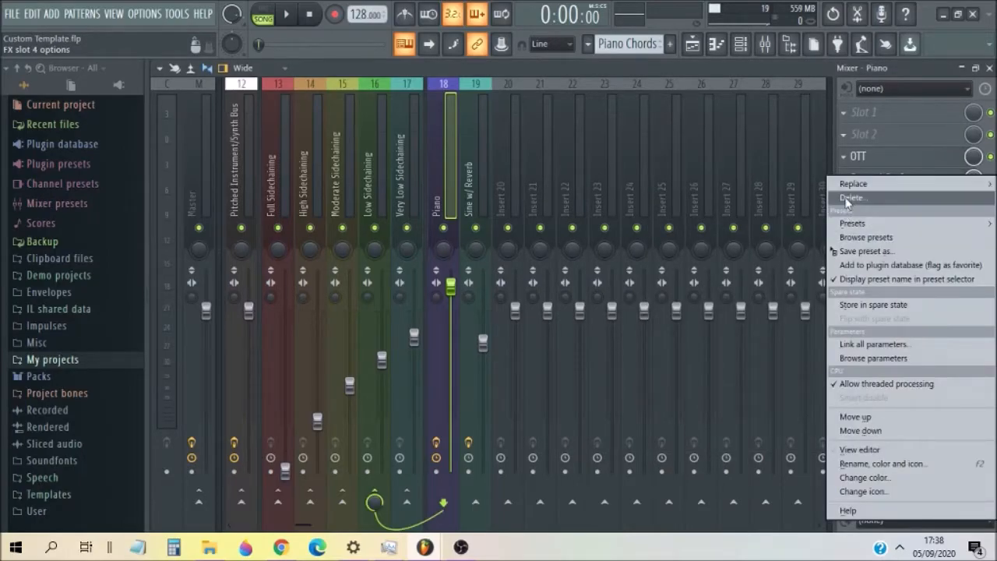
{"action": "left_click", "coordinate": [851, 197]}
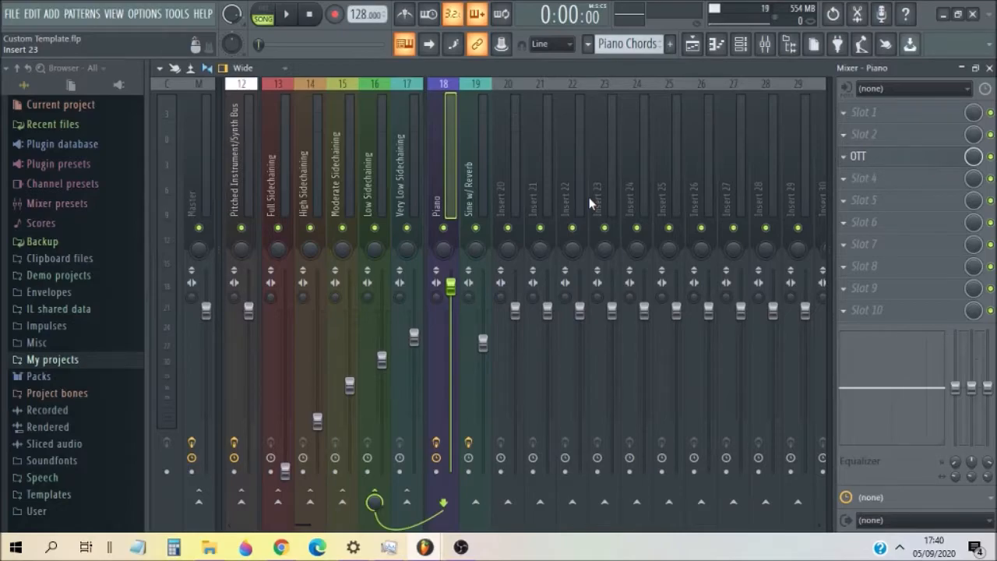
- Play the piano chords briefly with the current effects and stop playback
{"action": "left_click", "coordinate": [289, 14]}
{"action": "left_click", "coordinate": [288, 14]}
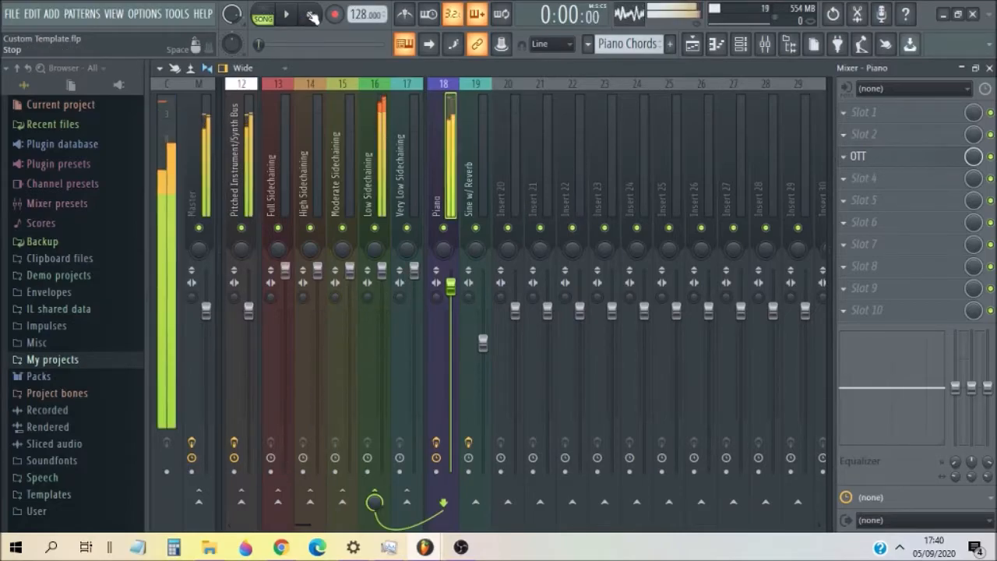
- Load Distructor into slot 4 of the Piano track and show its whole editor
{"action": "left_click", "coordinate": [849, 185]}
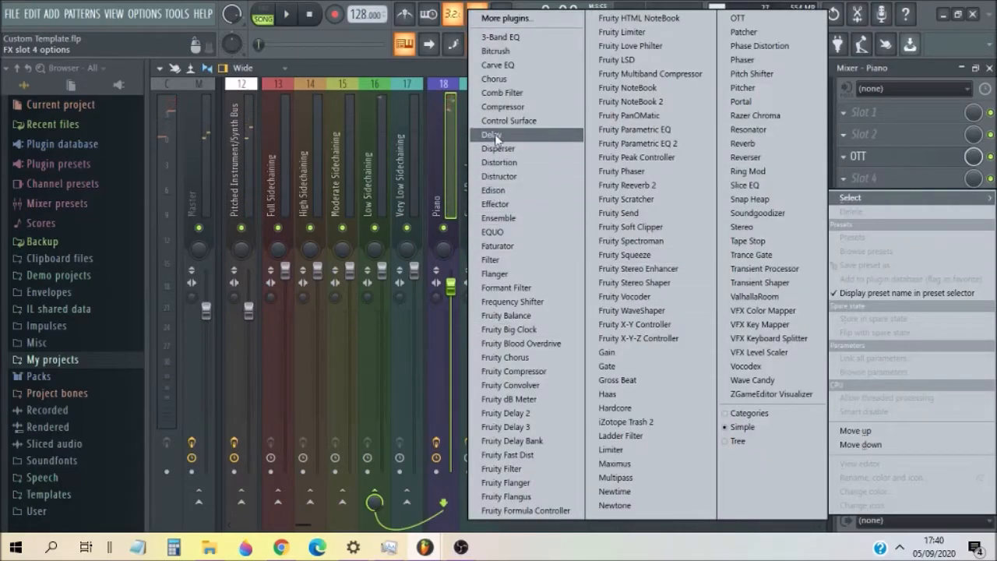
{"action": "left_click", "coordinate": [511, 177]}
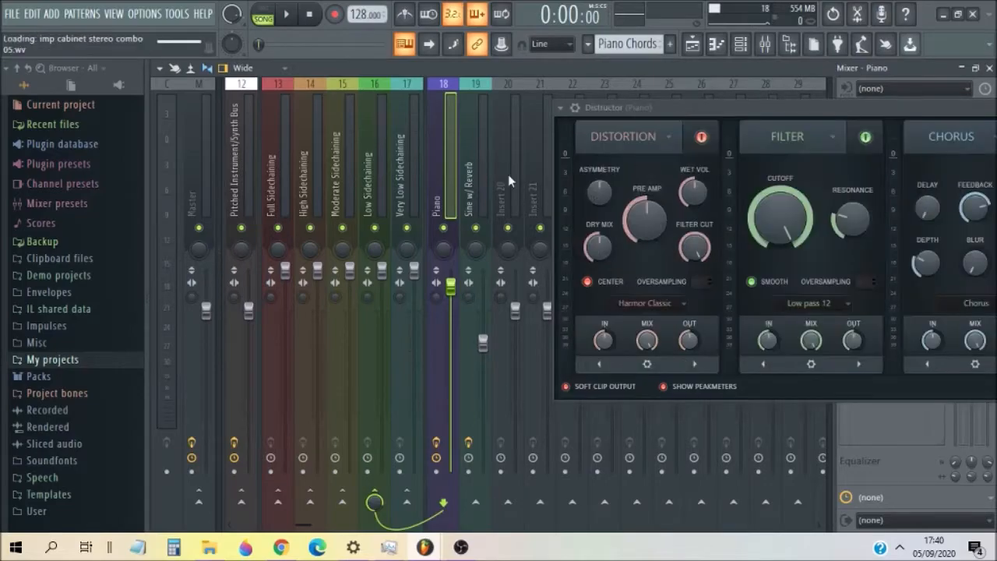
{"action": "left_click", "coordinate": [511, 181]}
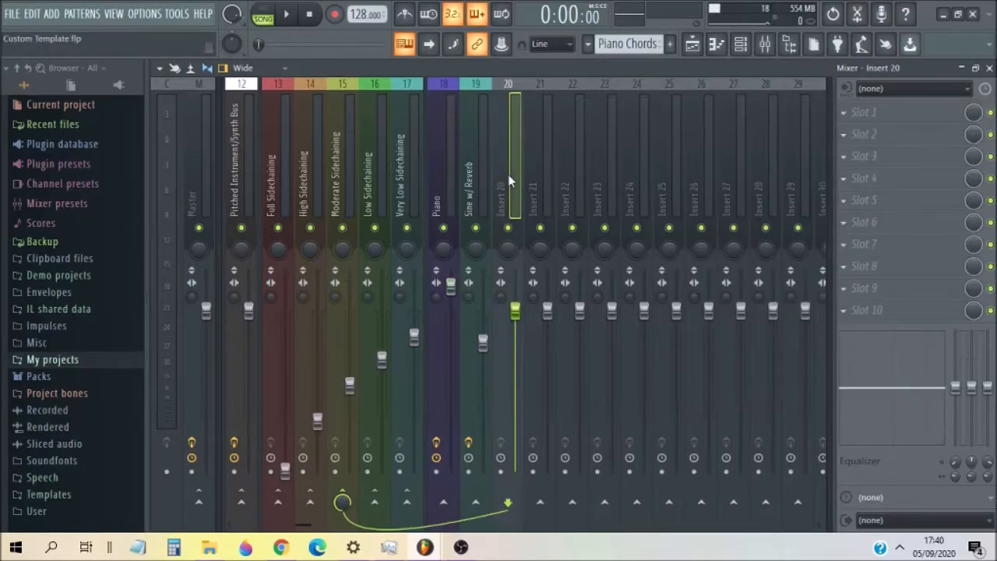
{"action": "left_click", "coordinate": [450, 154]}
{"action": "left_click", "coordinate": [927, 182]}
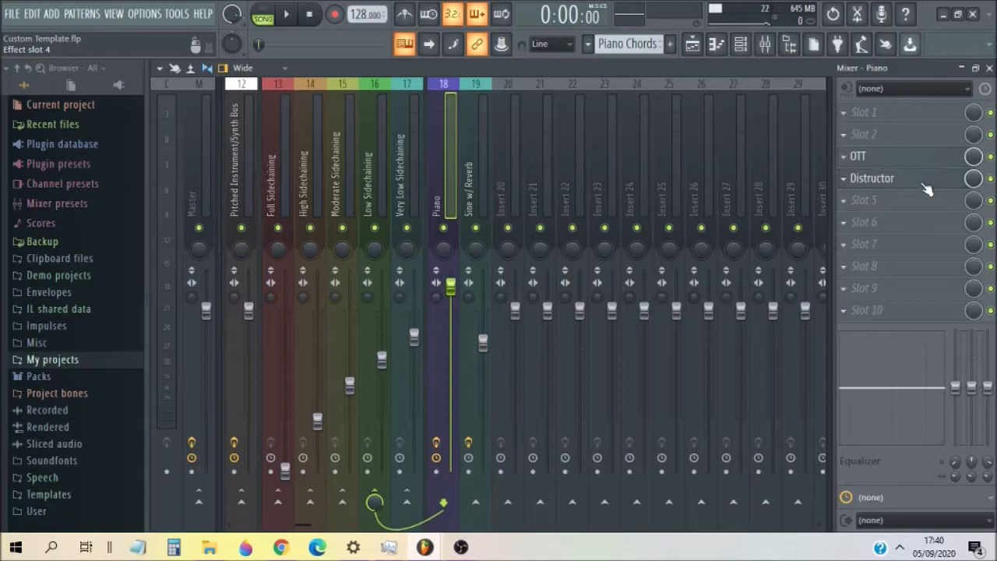
{"action": "left_click_drag", "start_coordinate": [829, 125], "coordinate": [550, 145]}
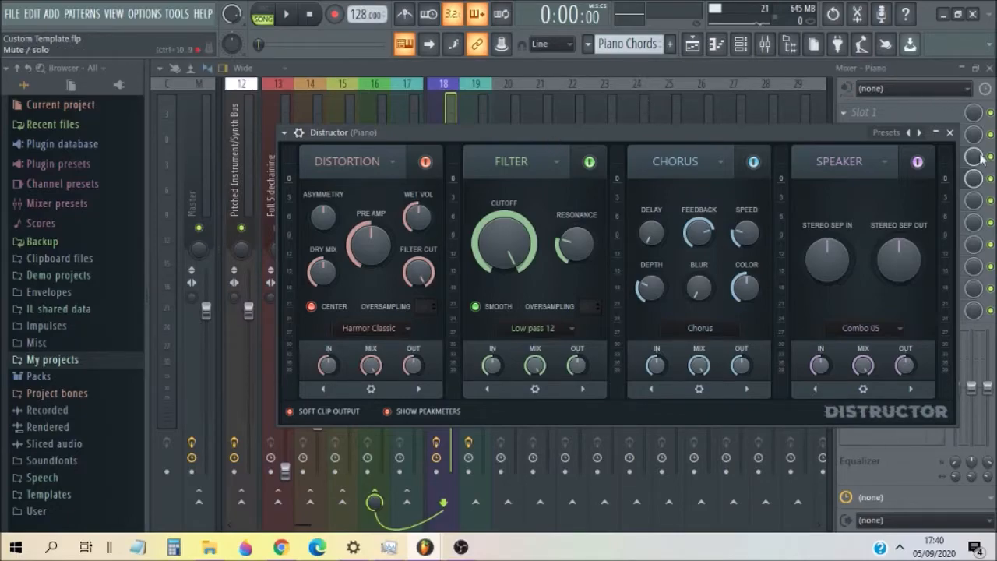
- Close the Distructor editor and delete the effect from slot 4
{"action": "left_click", "coordinate": [950, 132]}
{"action": "left_click", "coordinate": [844, 179]}
{"action": "left_click", "coordinate": [847, 197]}
{"action": "left_click", "coordinate": [846, 199]}
{"action": "left_click", "coordinate": [860, 178]}
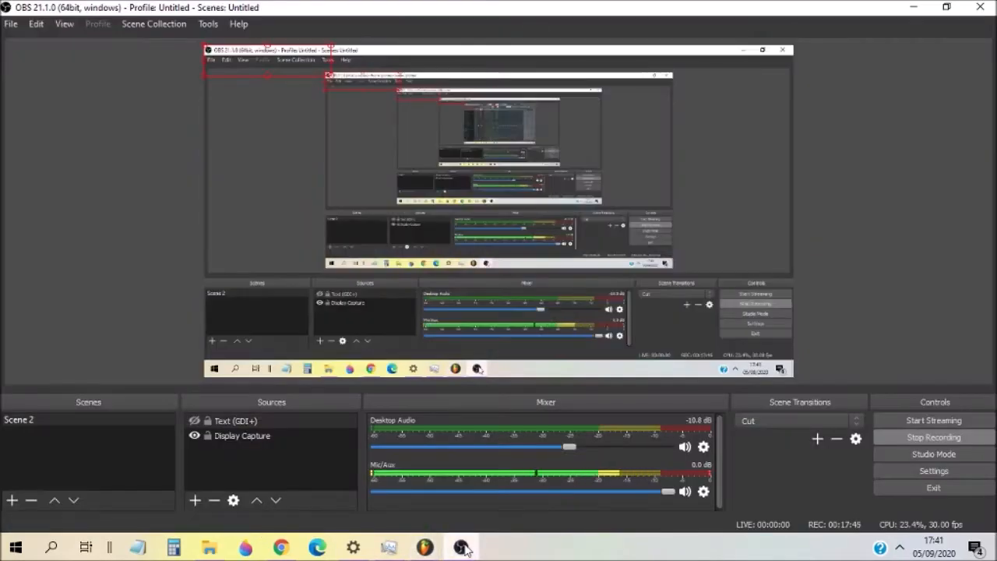
{"action": "left_click", "coordinate": [461, 547]}
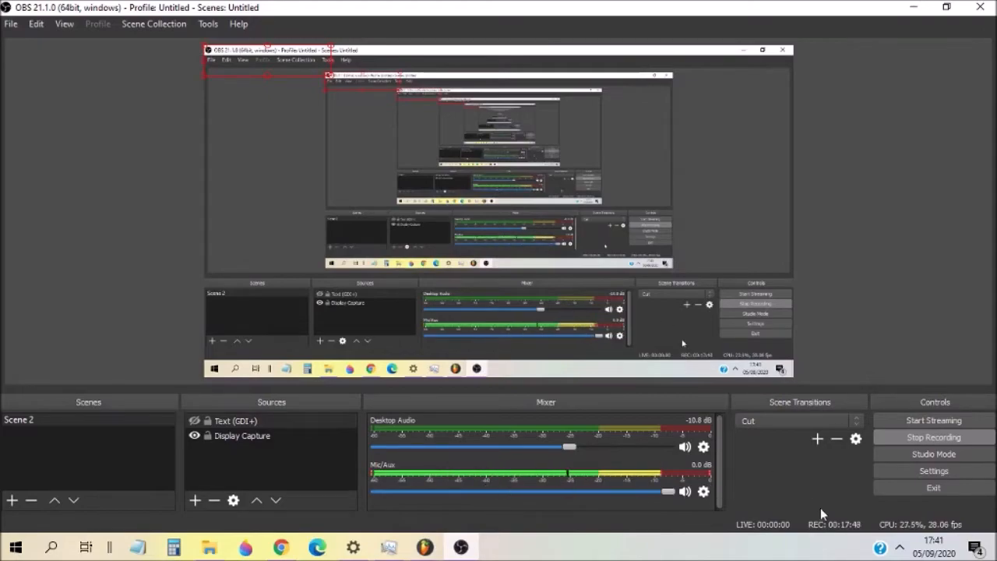
{"action": "left_click", "coordinate": [461, 547]}
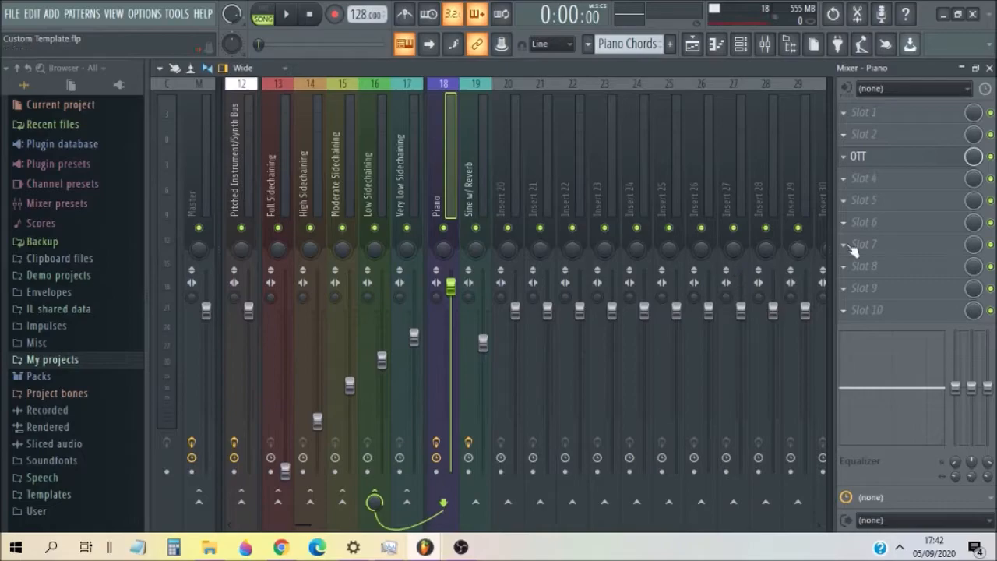
- Load the Edison audio editor into slot 4 of the Piano track and close the mixer behind it
{"action": "left_click", "coordinate": [844, 179]}
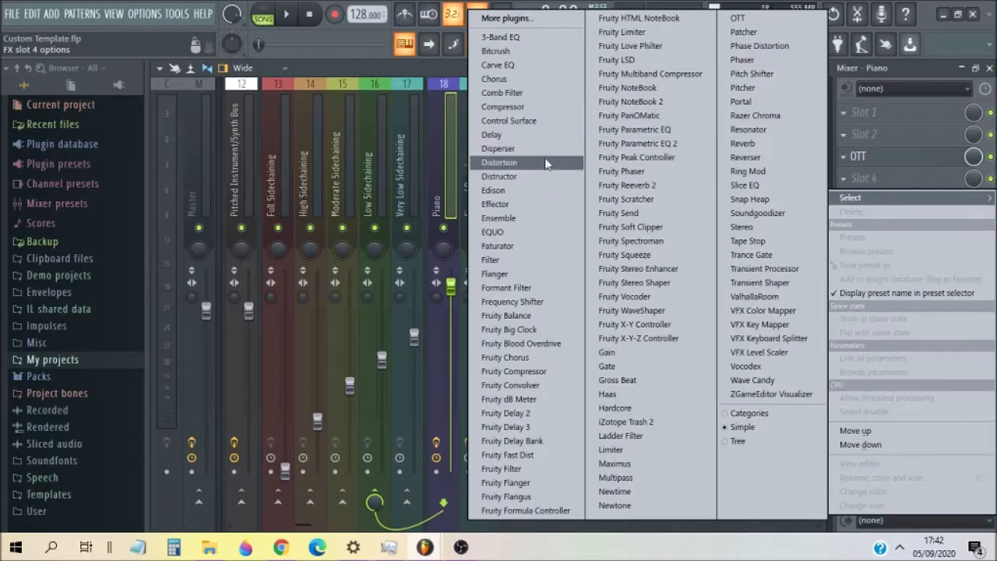
{"action": "left_click", "coordinate": [937, 181]}
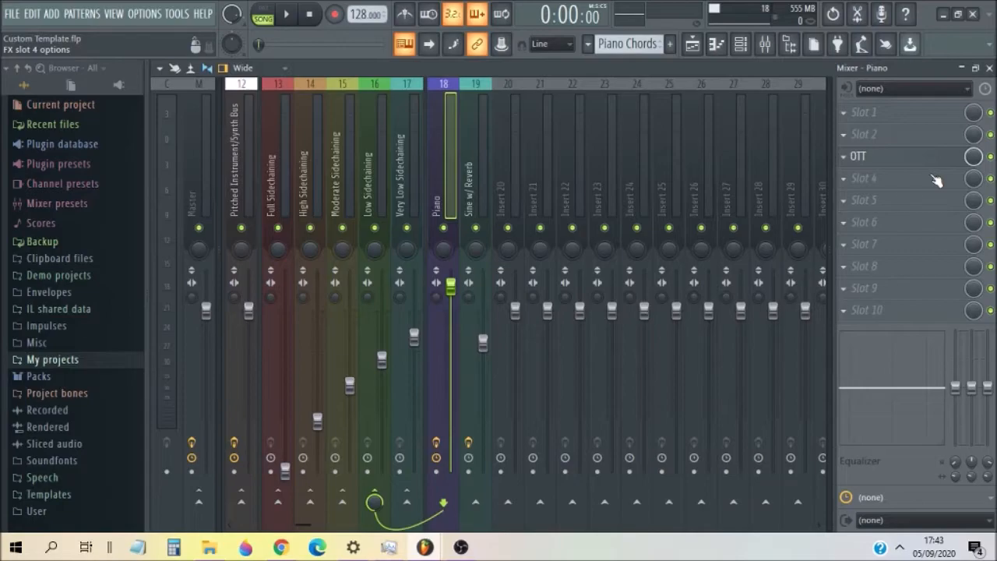
{"action": "left_click", "coordinate": [934, 180]}
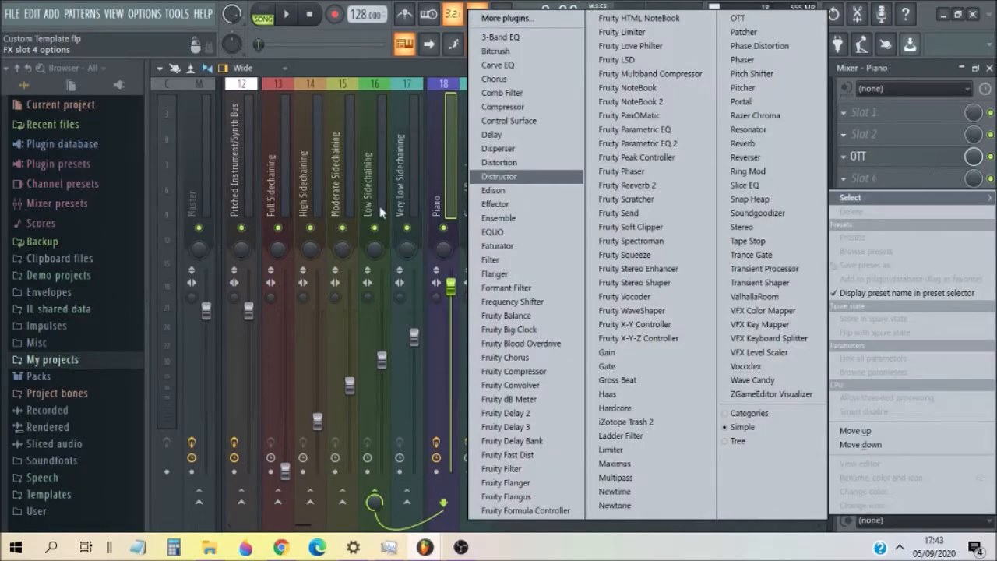
{"action": "left_click", "coordinate": [536, 191]}
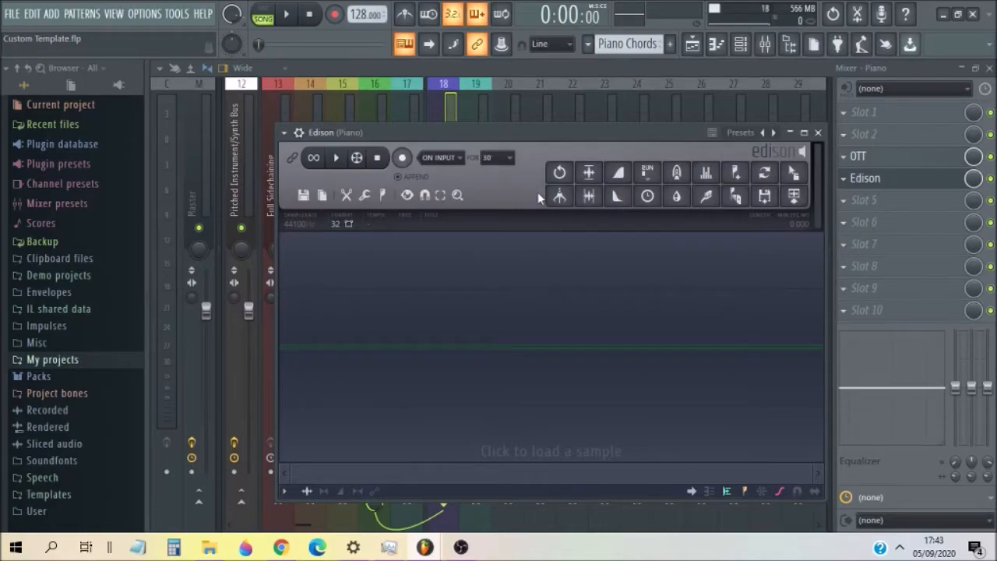
{"action": "left_click_drag", "start_coordinate": [561, 133], "coordinate": [554, 115]}
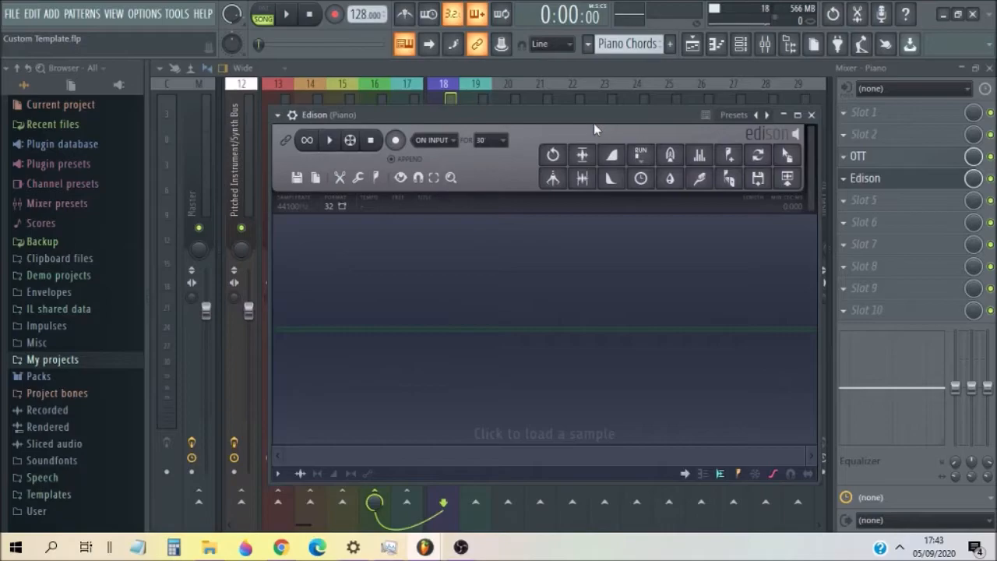
{"action": "left_click_drag", "start_coordinate": [351, 119], "coordinate": [331, 107]}
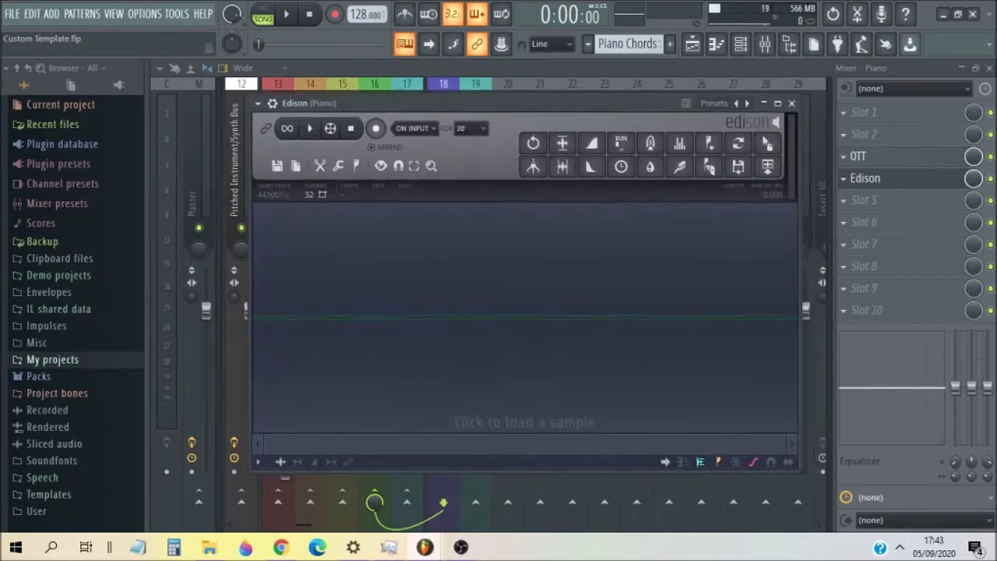
{"action": "left_click", "coordinate": [990, 67]}
{"action": "left_click_drag", "start_coordinate": [524, 106], "coordinate": [553, 95]}
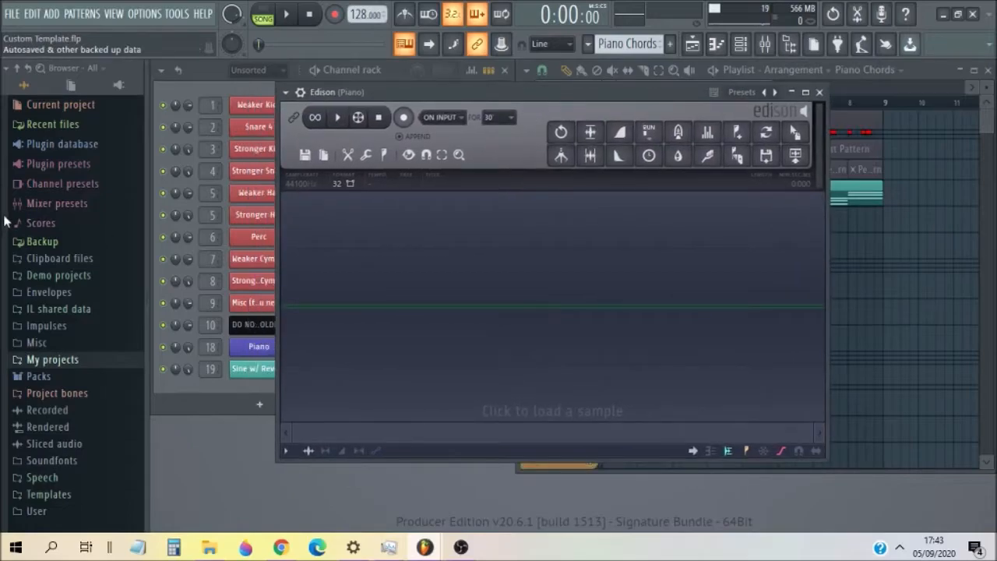
- Load the 128 BPM Bass Texture sample from the User folder's Textures into Edison
{"action": "left_click", "coordinate": [38, 376]}
{"action": "left_click", "coordinate": [38, 377]}
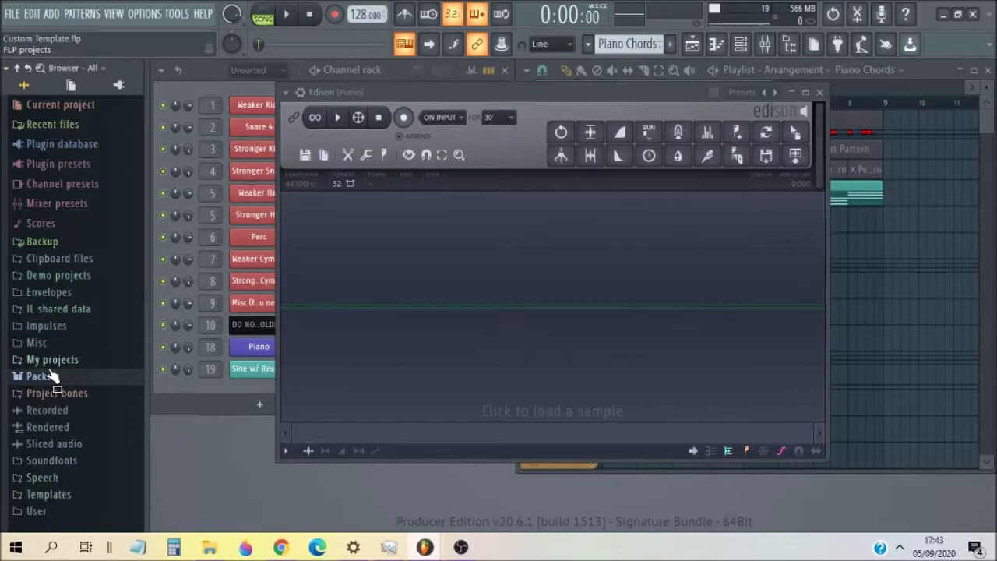
{"action": "left_click", "coordinate": [48, 512]}
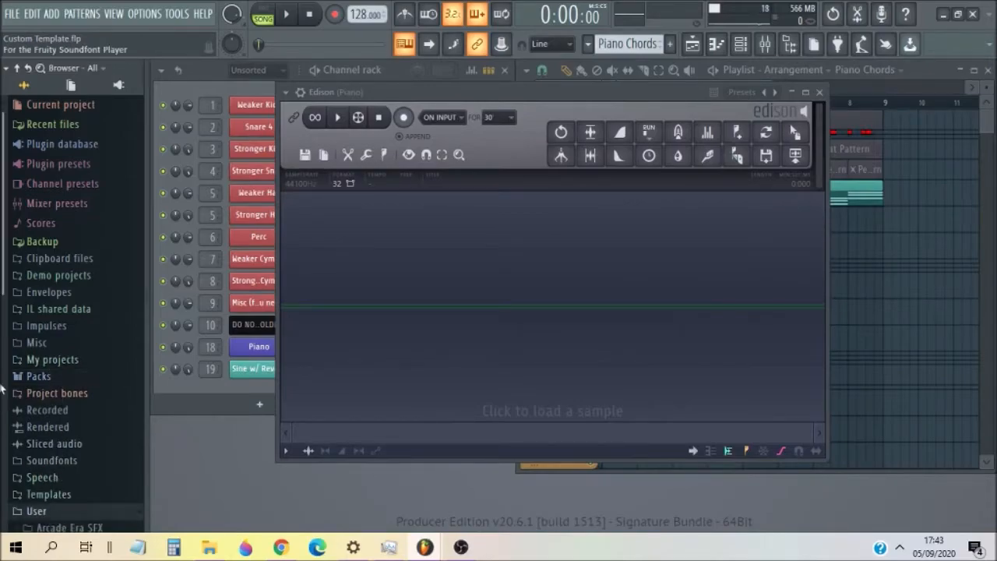
{"action": "left_click_drag", "start_coordinate": [1, 191], "coordinate": [2, 413]}
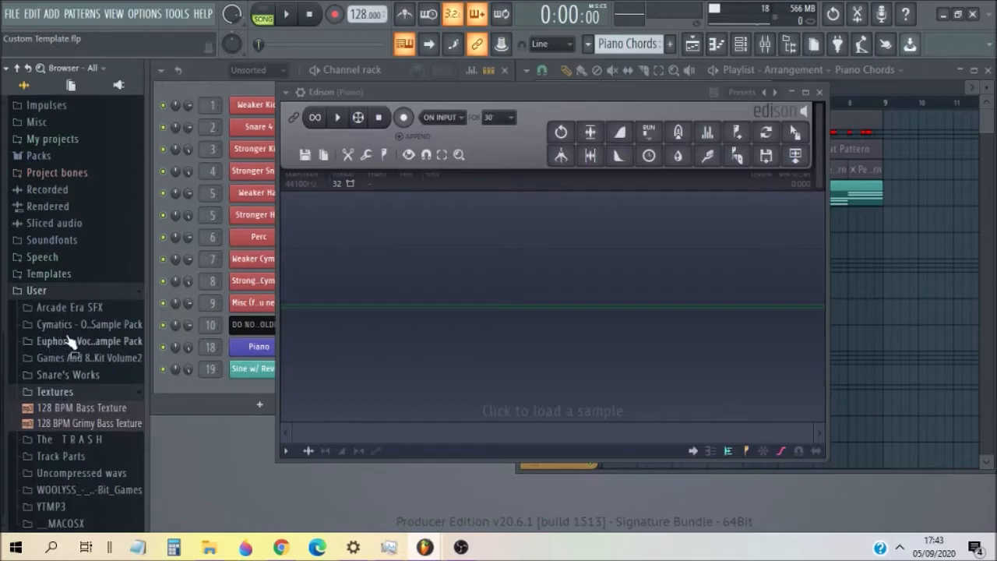
{"action": "left_click_drag", "start_coordinate": [104, 407], "coordinate": [579, 283]}
- Select short sections near the start of the bass texture and audition them on loop
{"action": "left_click_drag", "start_coordinate": [445, 261], "coordinate": [89, 238]}
{"action": "left_click_drag", "start_coordinate": [446, 299], "coordinate": [322, 273]}
{"action": "left_click", "coordinate": [325, 122]}
{"action": "key", "text": "space"}
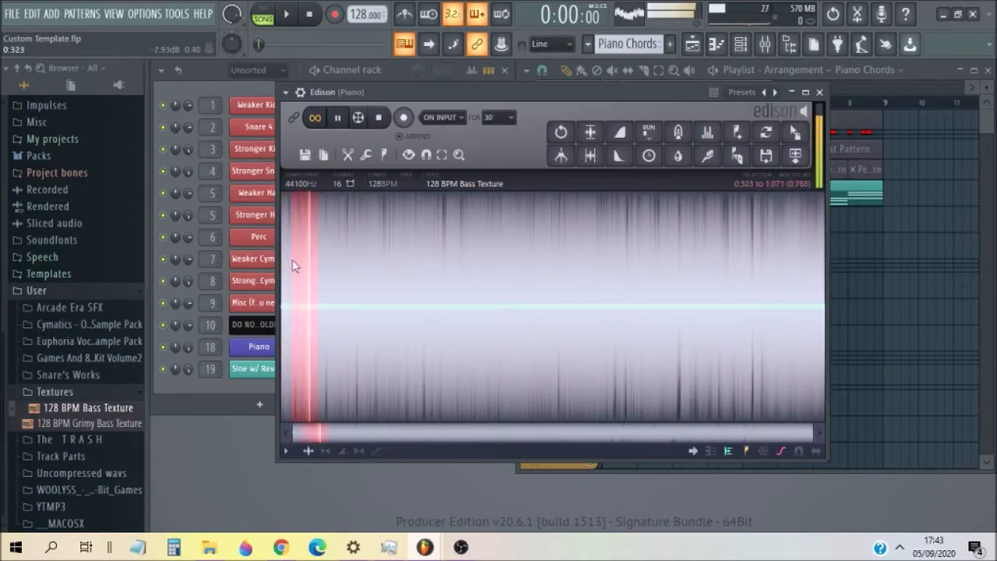
{"action": "left_click", "coordinate": [371, 117]}
{"action": "left_click", "coordinate": [314, 117]}
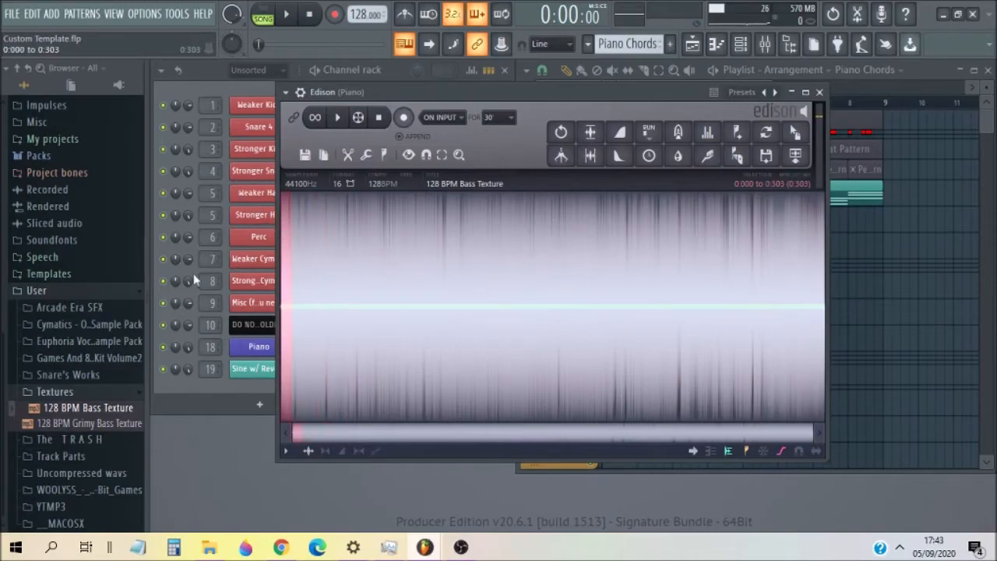
{"action": "left_click_drag", "start_coordinate": [289, 262], "coordinate": [205, 257]}
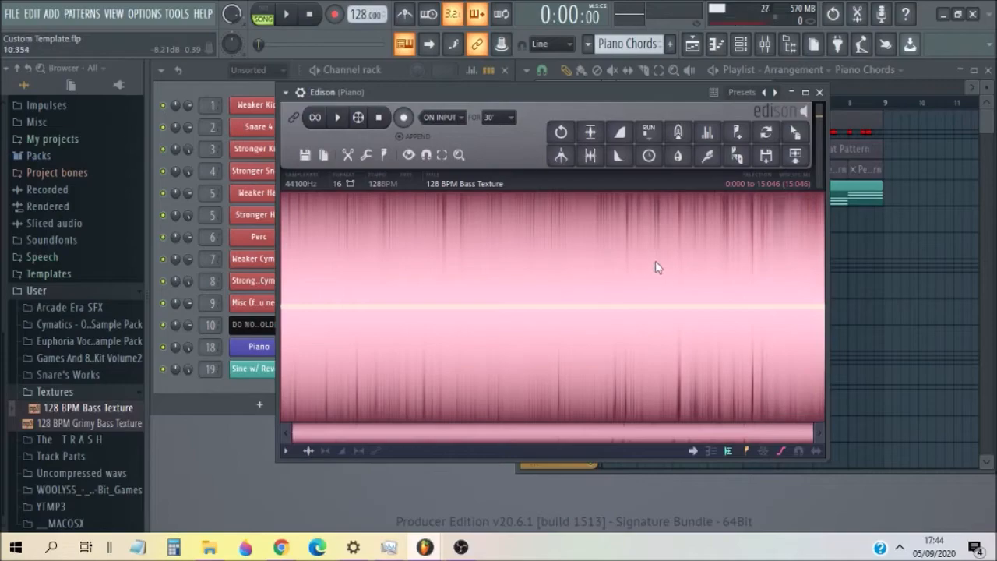
- Select the section from 9:565 to 11:021 of the bass texture, auditioning it on loop while refining its start
{"action": "left_click_drag", "start_coordinate": [661, 265], "coordinate": [681, 291]}
{"action": "left_click", "coordinate": [338, 118]}
{"action": "left_click", "coordinate": [337, 117]}
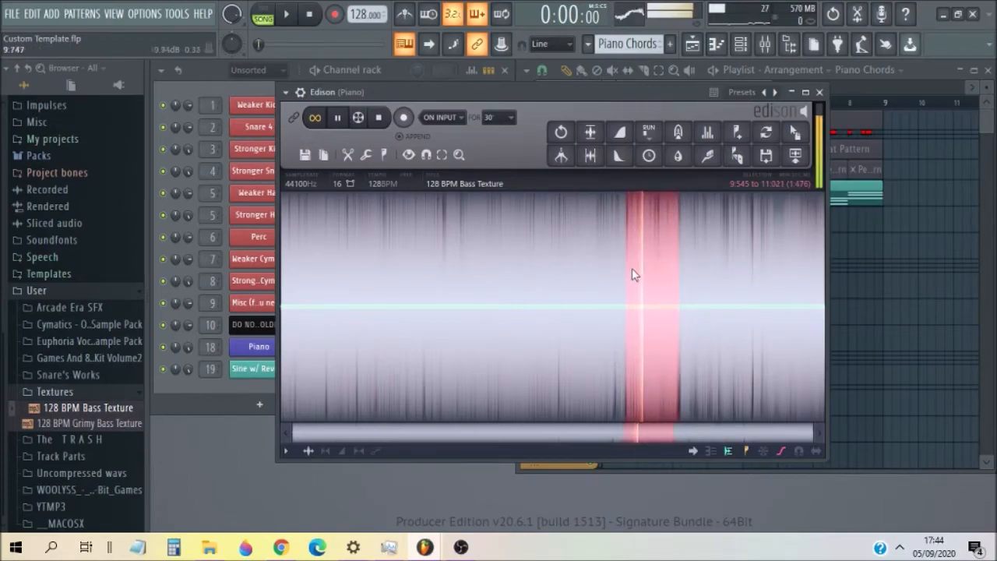
{"action": "left_click_drag", "start_coordinate": [626, 271], "coordinate": [627, 268]}
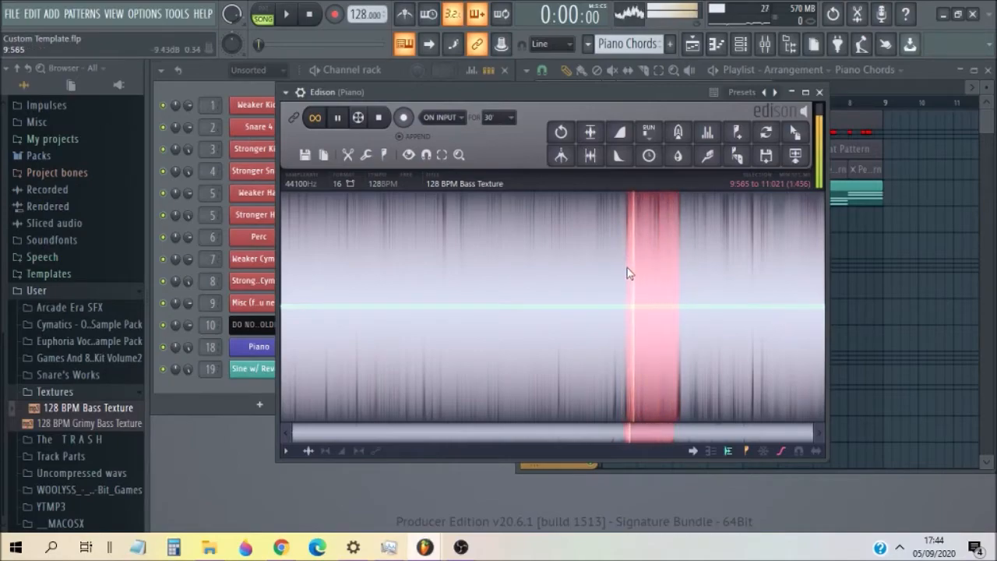
{"action": "left_click", "coordinate": [379, 117]}
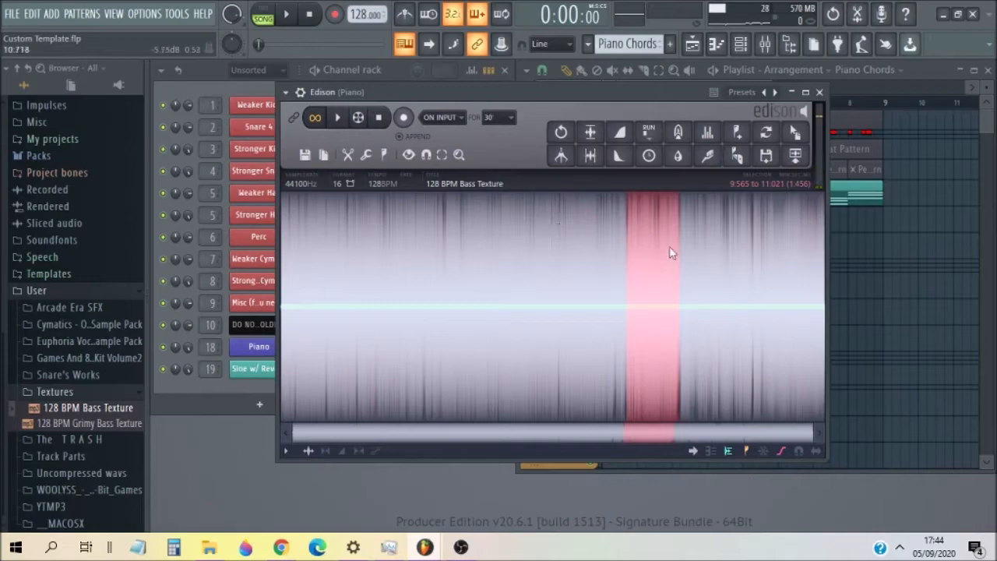
- Cut the audio from 0:000 to 9:565 out of the sample and play the remainder briefly
{"action": "right_click", "coordinate": [480, 264]}
{"action": "mouse_move", "coordinate": [505, 298]}
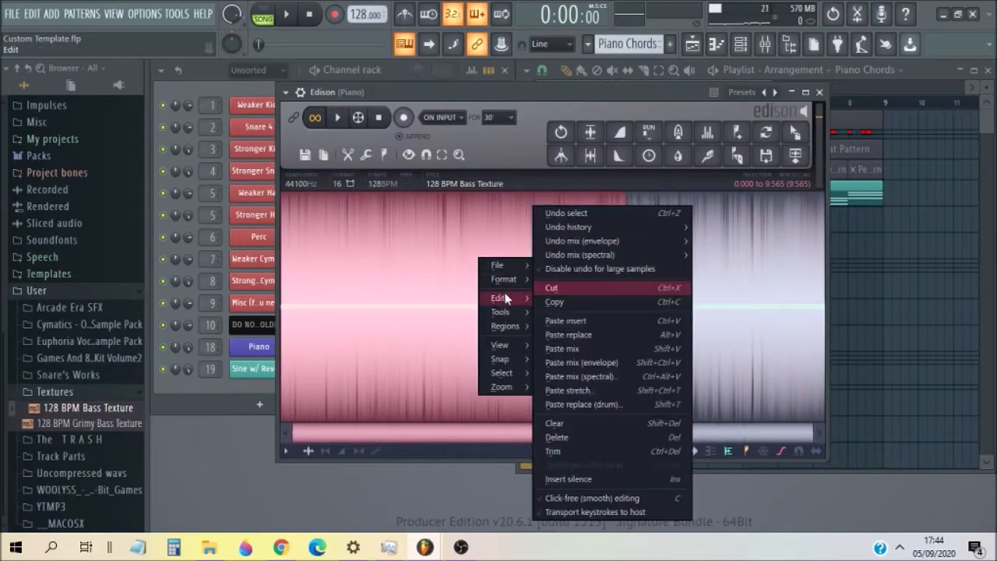
{"action": "left_click", "coordinate": [555, 289]}
{"action": "left_click", "coordinate": [338, 117]}
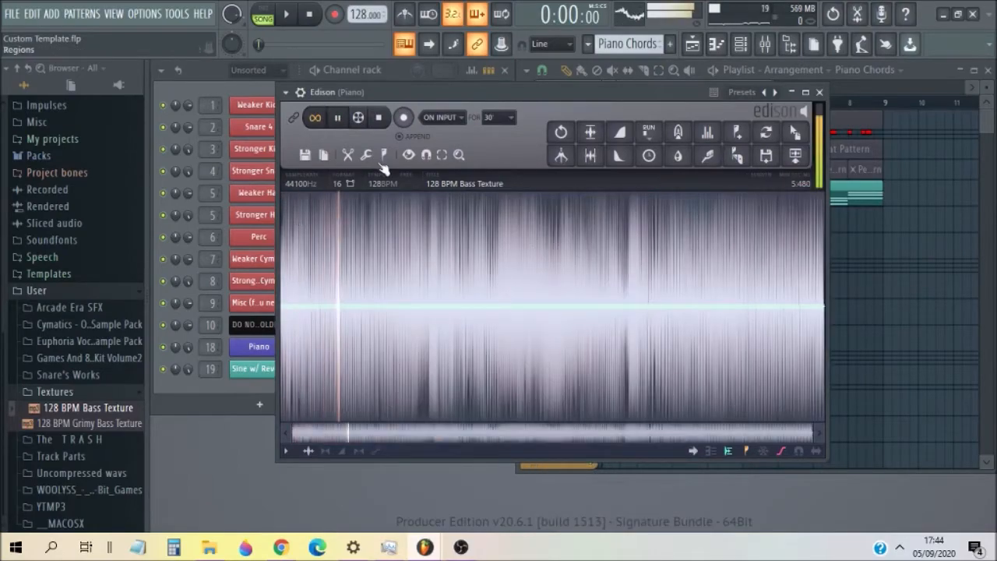
{"action": "left_click", "coordinate": [379, 117]}
- Audition the section from 1:009 to 1:421, and cut everything from 1:502 to 5:480 out of the sample
{"action": "left_click_drag", "start_coordinate": [421, 279], "coordinate": [380, 280]}
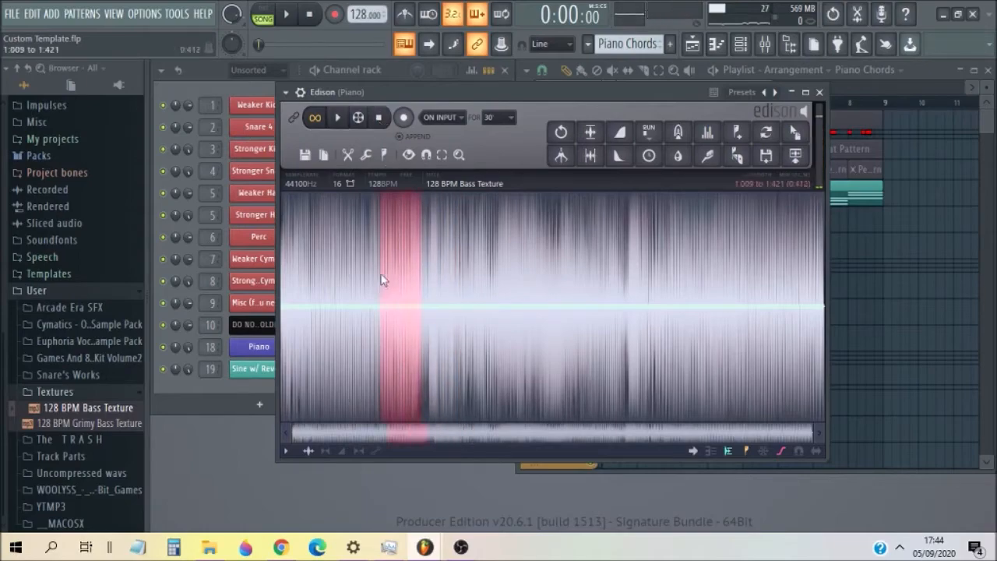
{"action": "left_click", "coordinate": [333, 117]}
{"action": "left_click_drag", "start_coordinate": [284, 249], "coordinate": [823, 281]}
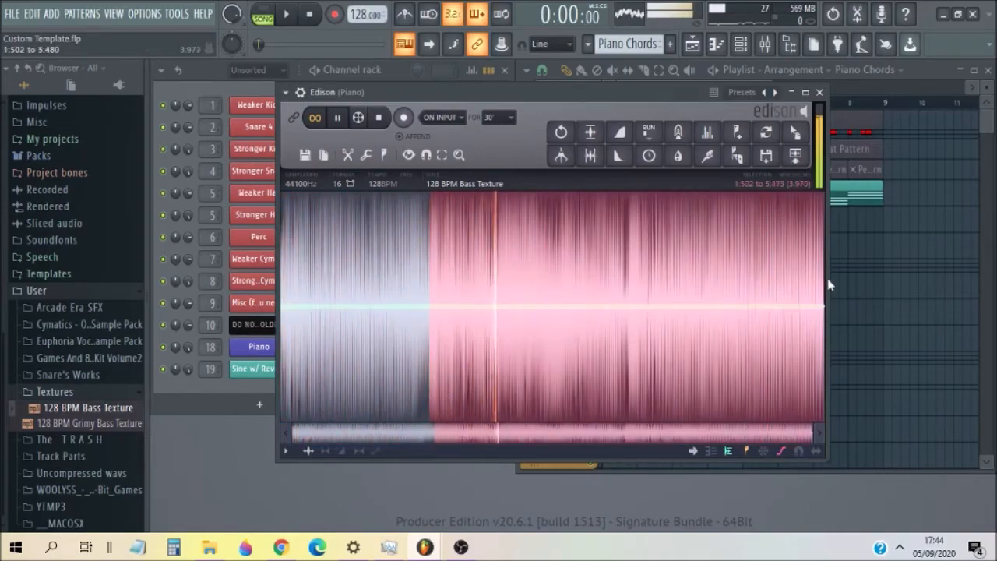
{"action": "right_click", "coordinate": [744, 285]}
{"action": "mouse_move", "coordinate": [764, 325]}
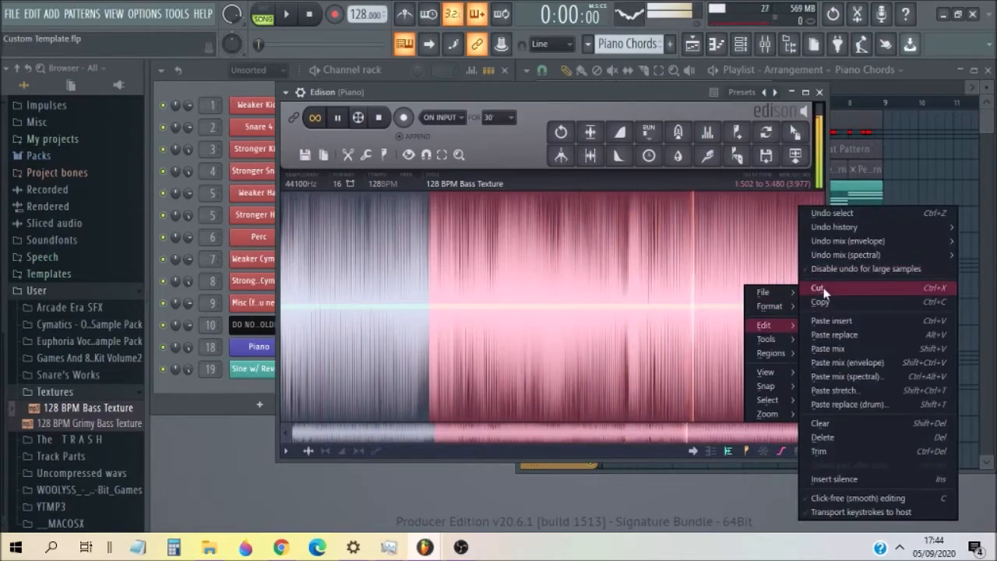
{"action": "left_click", "coordinate": [819, 290]}
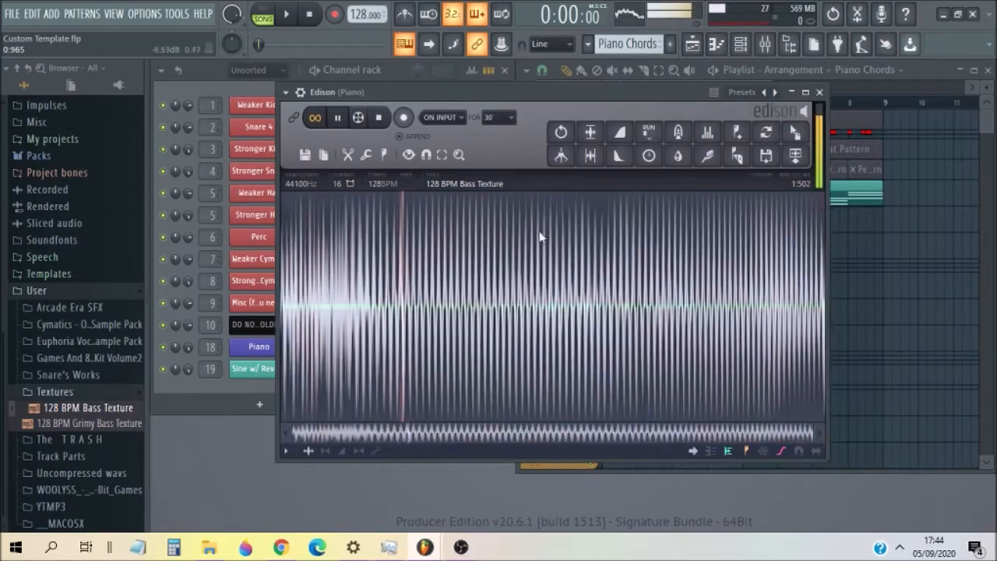
{"action": "left_click", "coordinate": [315, 118]}
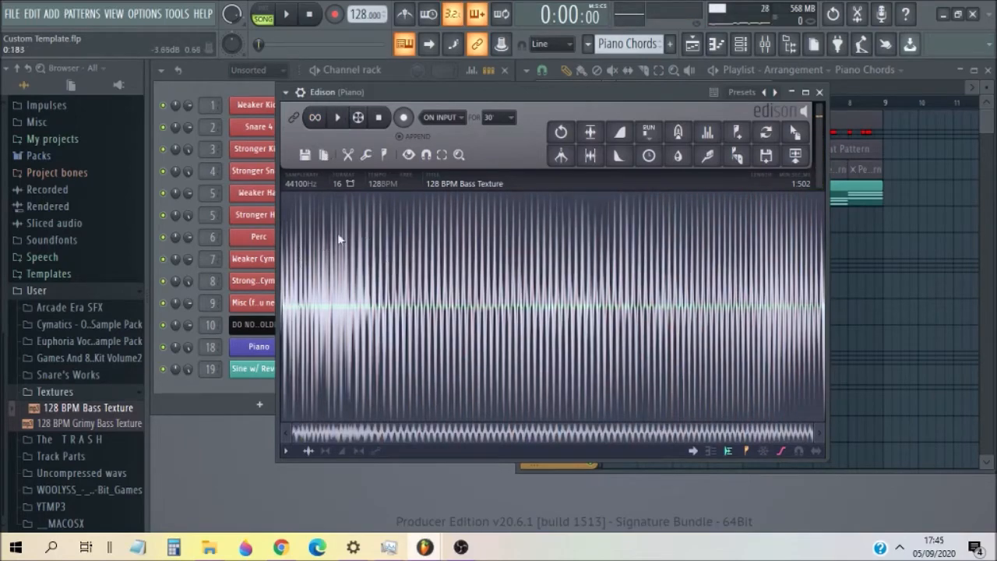
- Fade in the first 0:100 of the bass texture and audition the whole sample on loop
{"action": "left_click_drag", "start_coordinate": [311, 244], "coordinate": [260, 251]}
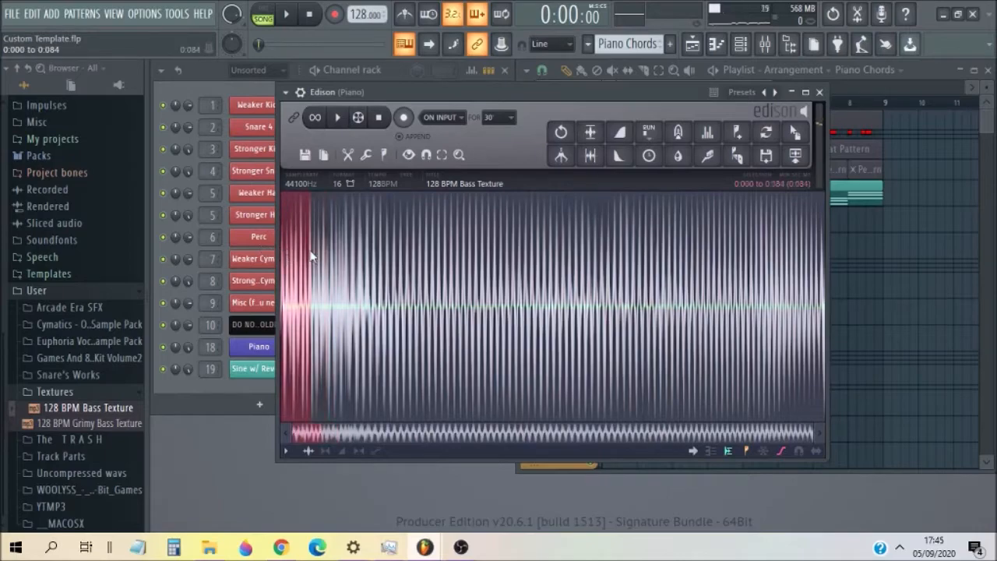
{"action": "left_click_drag", "start_coordinate": [329, 244], "coordinate": [317, 250]}
{"action": "right_click", "coordinate": [304, 257]}
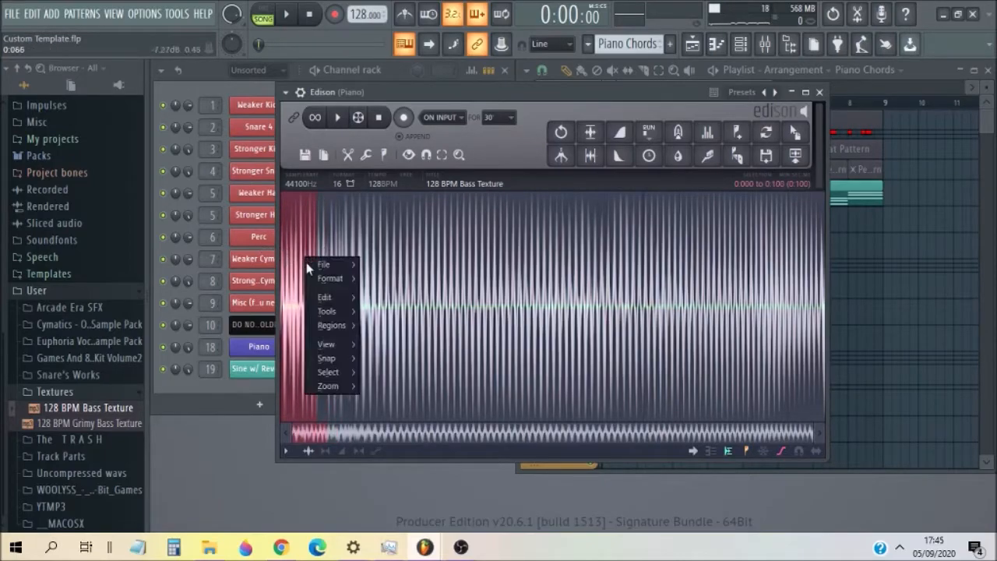
{"action": "mouse_move", "coordinate": [328, 302]}
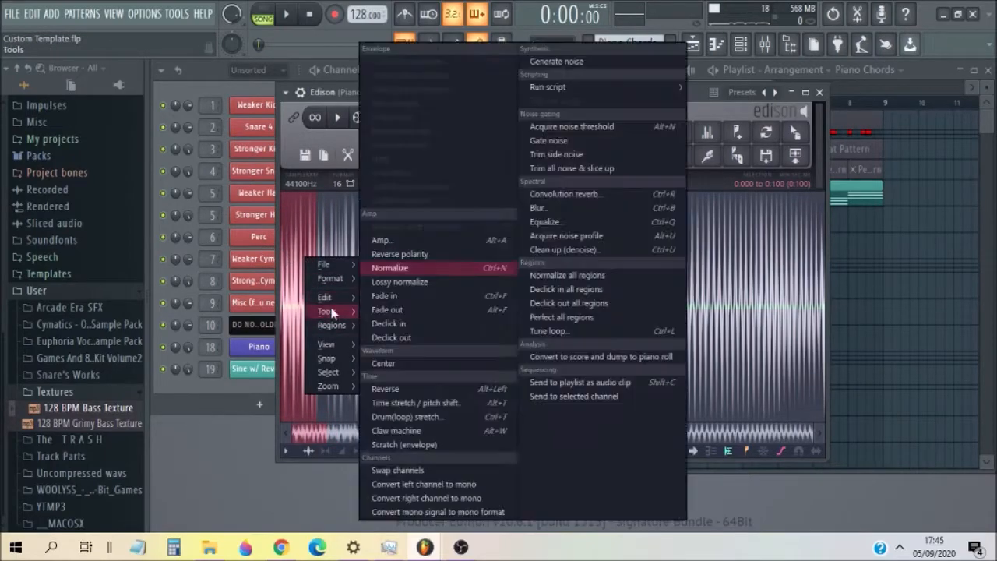
{"action": "left_click", "coordinate": [413, 297]}
{"action": "left_click_drag", "start_coordinate": [297, 222], "coordinate": [394, 241]}
{"action": "left_click", "coordinate": [315, 117]}
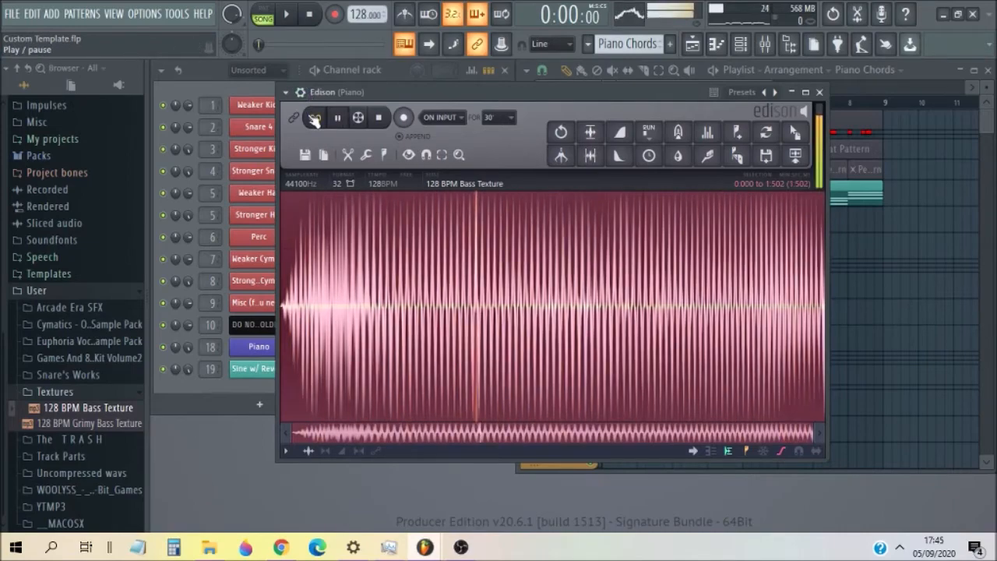
{"action": "left_click", "coordinate": [314, 118]}
- Reverse the whole bass texture sample and play it back
{"action": "right_click", "coordinate": [408, 274]}
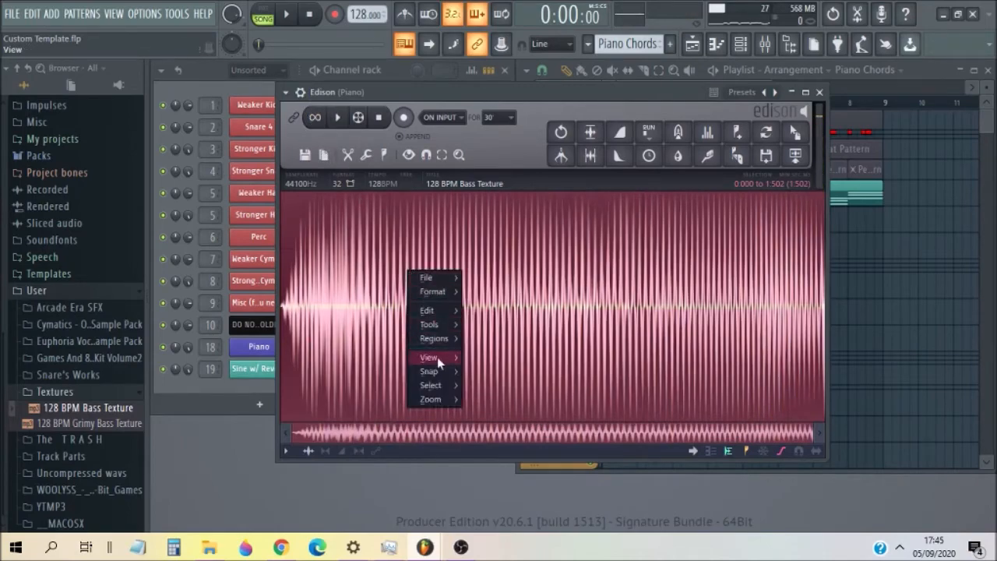
{"action": "mouse_move", "coordinate": [429, 328]}
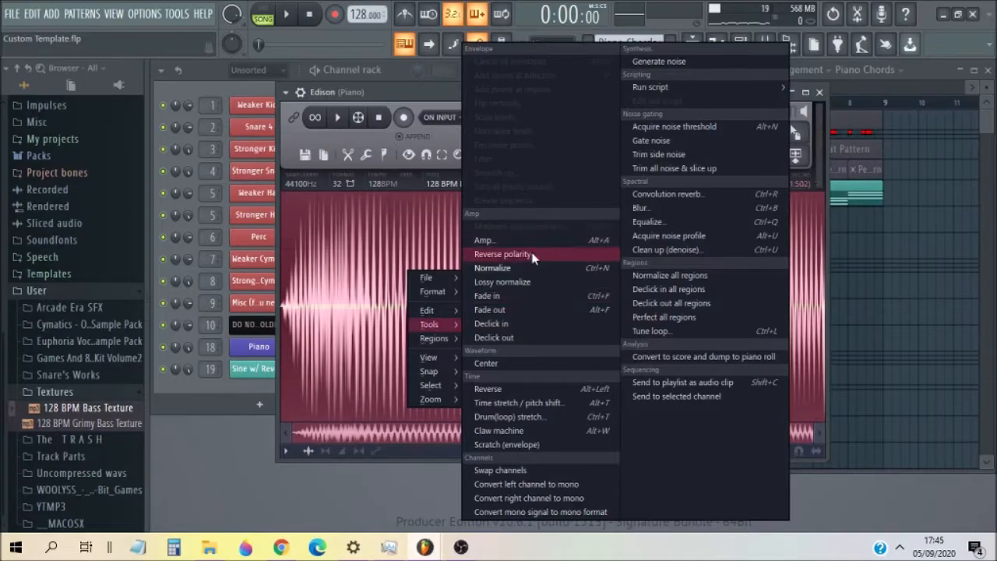
{"action": "left_click", "coordinate": [541, 388]}
{"action": "left_click", "coordinate": [341, 120]}
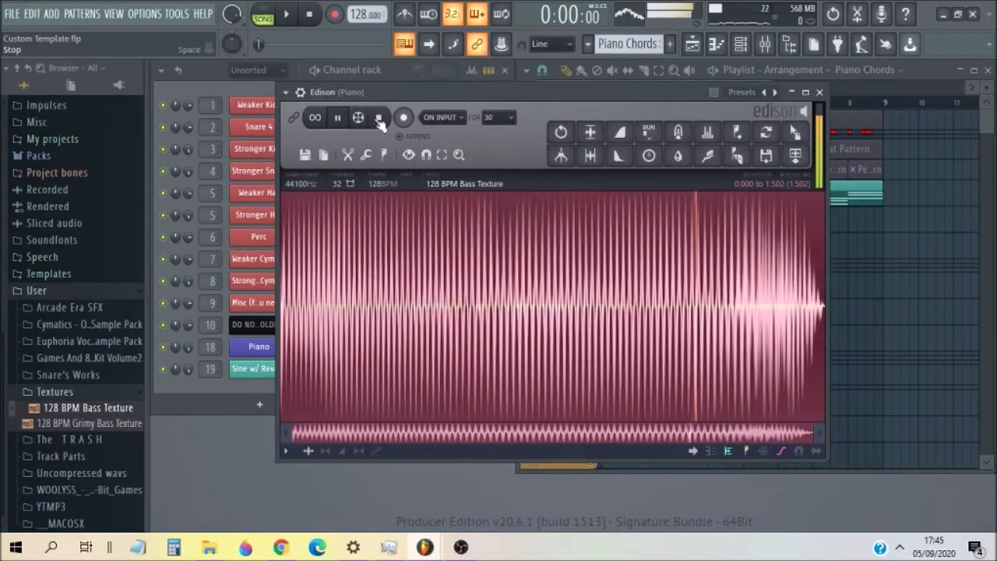
{"action": "left_click", "coordinate": [344, 122]}
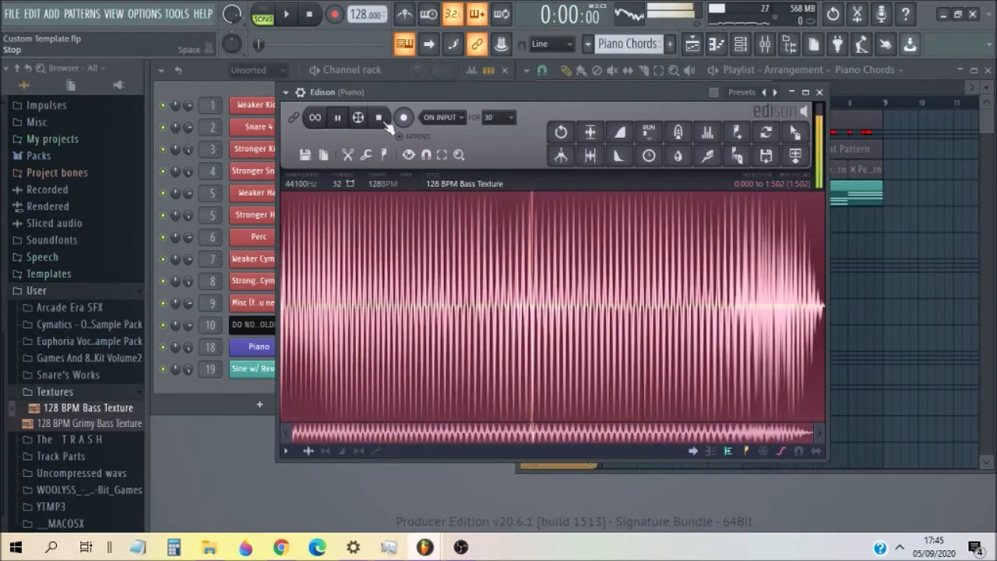
- Reverse the sample again to restore its original playback direction
{"action": "right_click", "coordinate": [383, 260]}
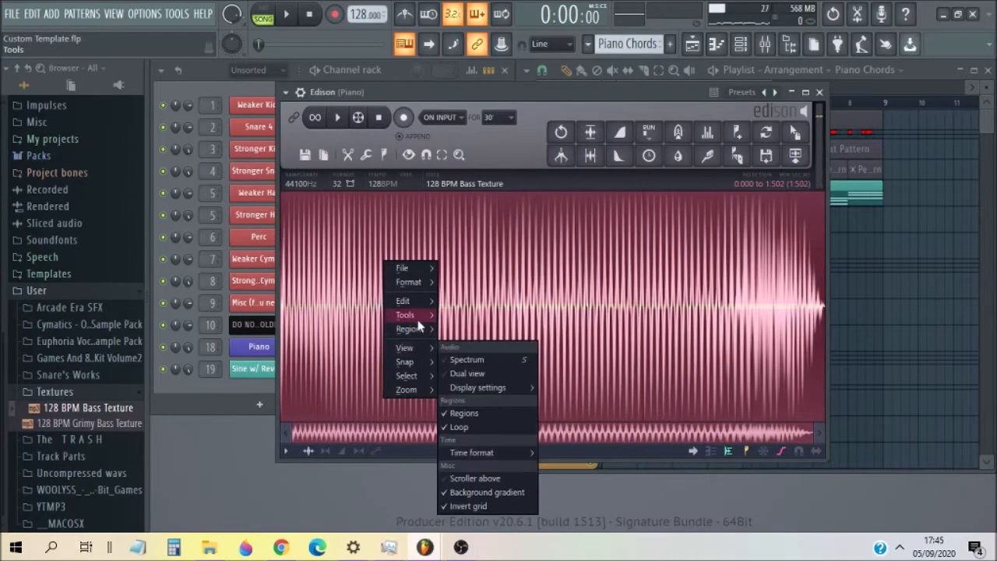
{"action": "mouse_move", "coordinate": [409, 315]}
{"action": "left_click", "coordinate": [480, 389]}
- Reverse the polarity of the whole sample and play it back
{"action": "right_click", "coordinate": [434, 319]}
{"action": "mouse_move", "coordinate": [460, 359]}
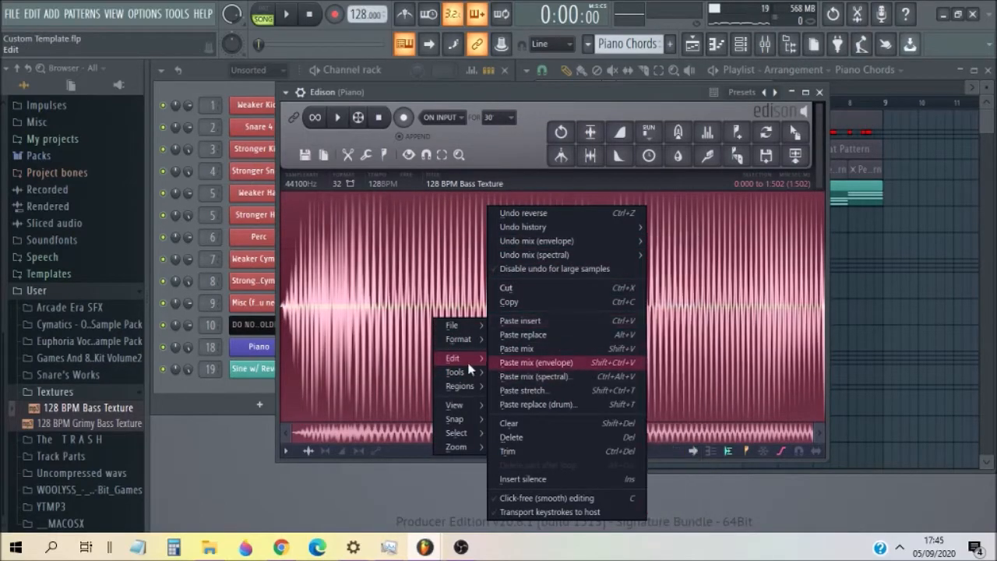
{"action": "mouse_move", "coordinate": [466, 377]}
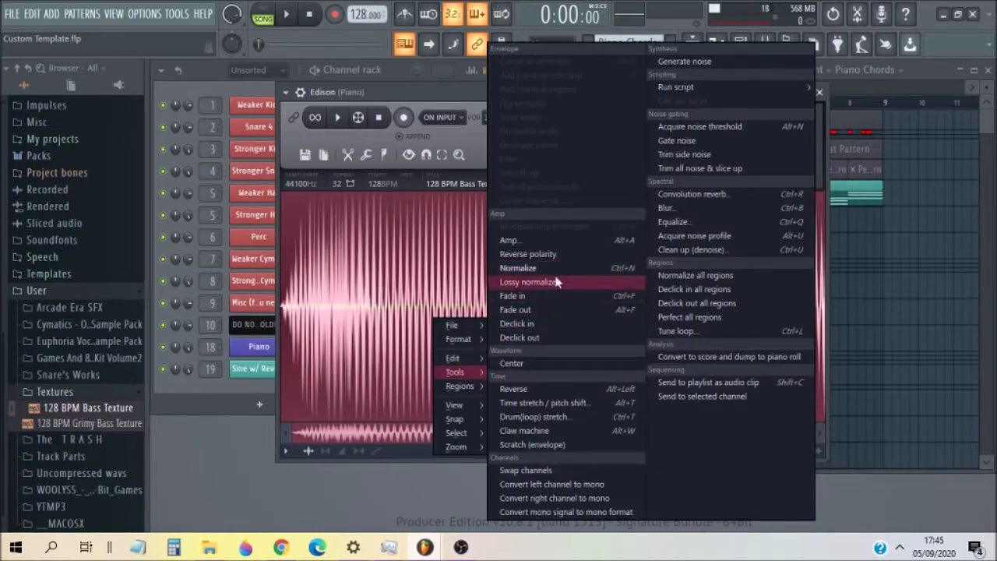
{"action": "left_click", "coordinate": [552, 254]}
{"action": "key", "text": "space"}
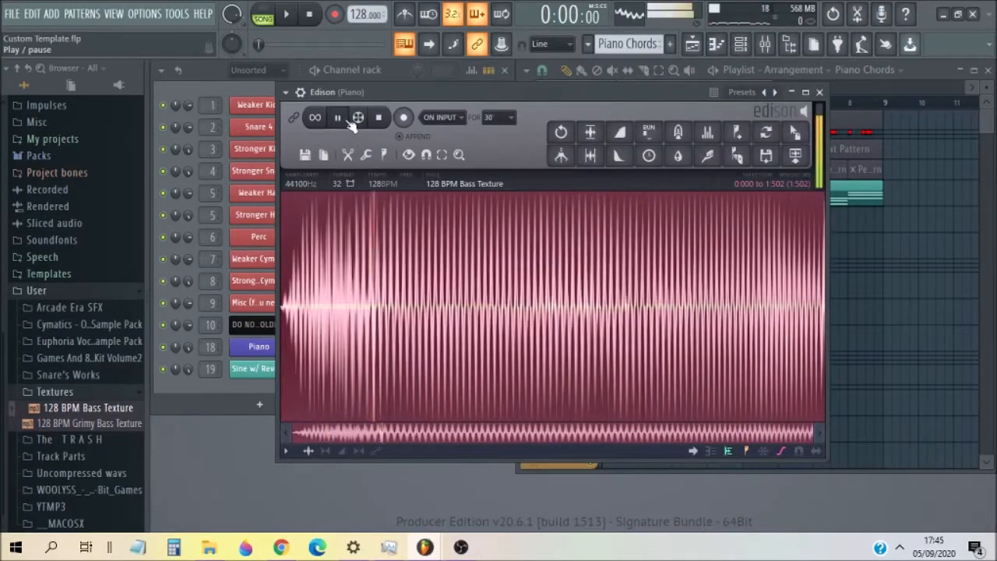
- Time-stretch the sample with a time multiplier of about 50.76% and a raised coarse pitch, keeping the e3 generic method
{"action": "right_click", "coordinate": [374, 261]}
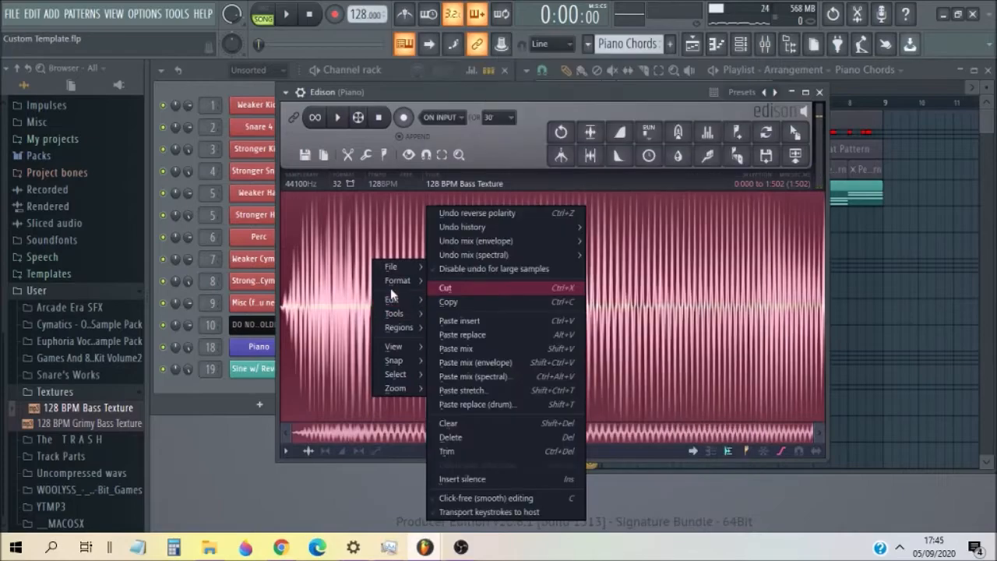
{"action": "mouse_move", "coordinate": [394, 313]}
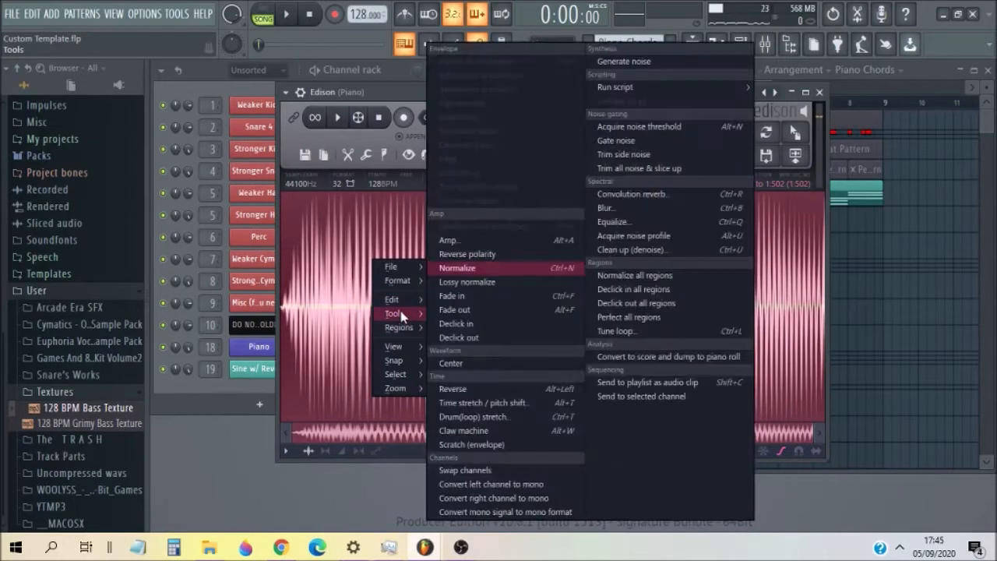
{"action": "left_click", "coordinate": [536, 402]}
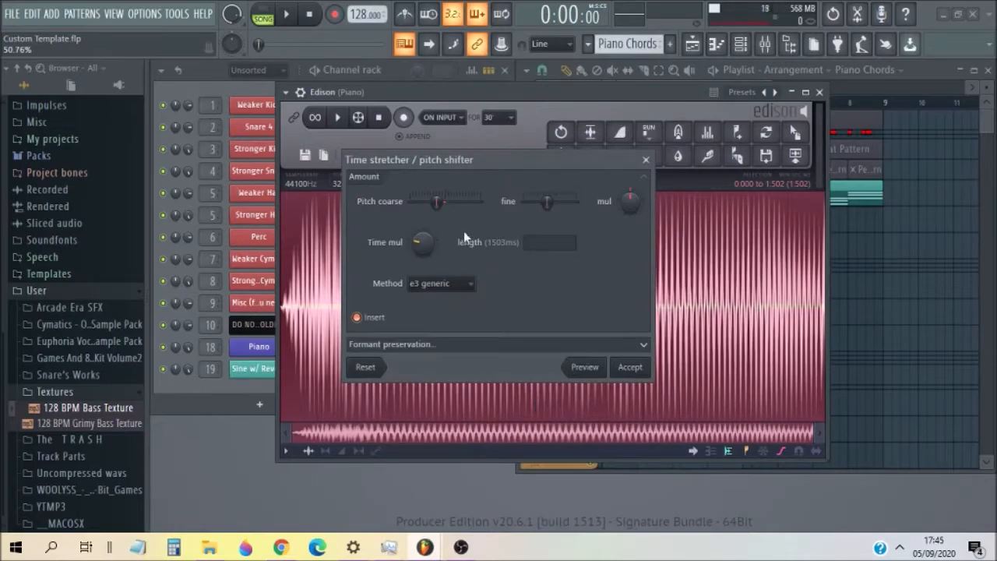
{"action": "left_click_drag", "start_coordinate": [438, 204], "coordinate": [441, 204]}
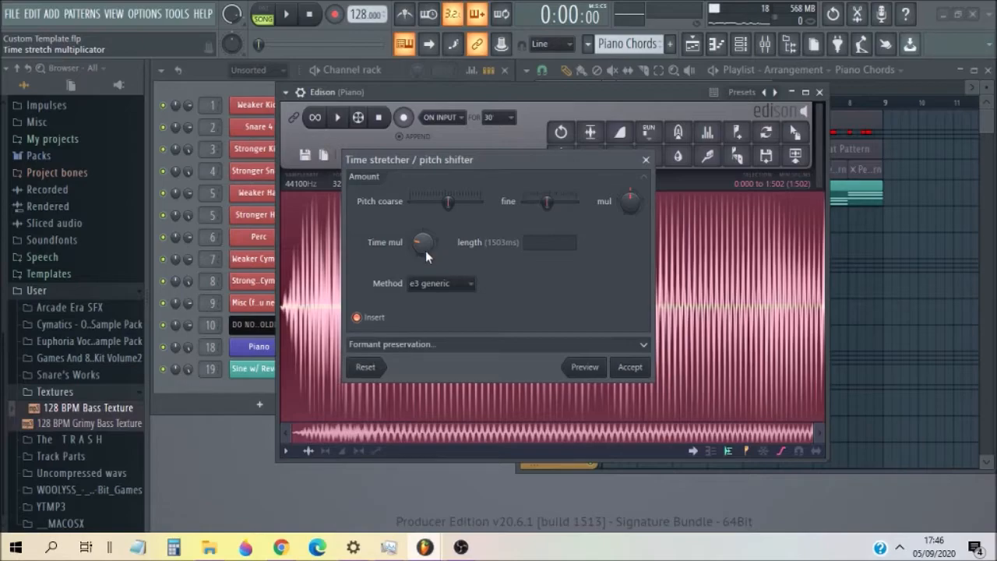
{"action": "left_click", "coordinate": [430, 283]}
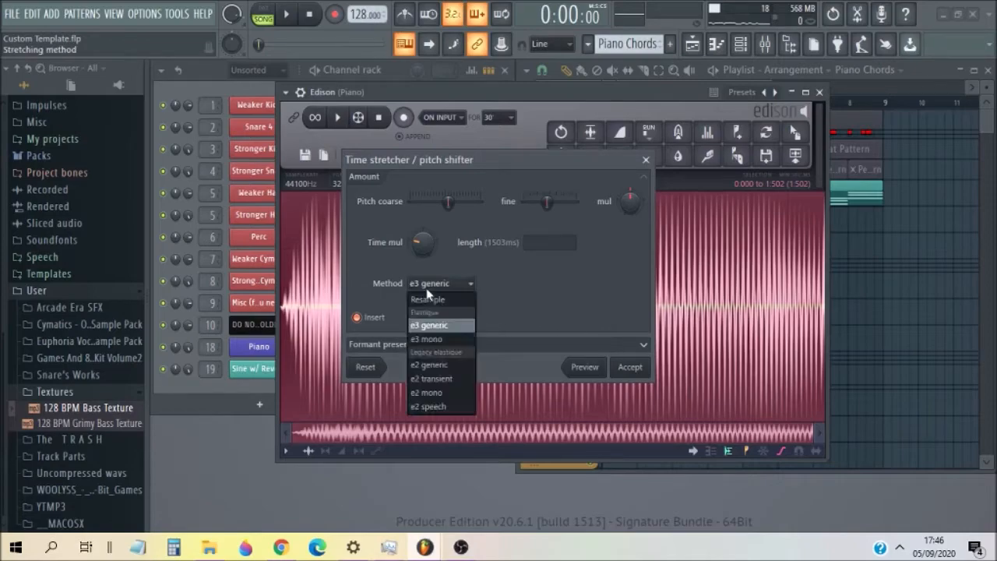
{"action": "left_click", "coordinate": [426, 290]}
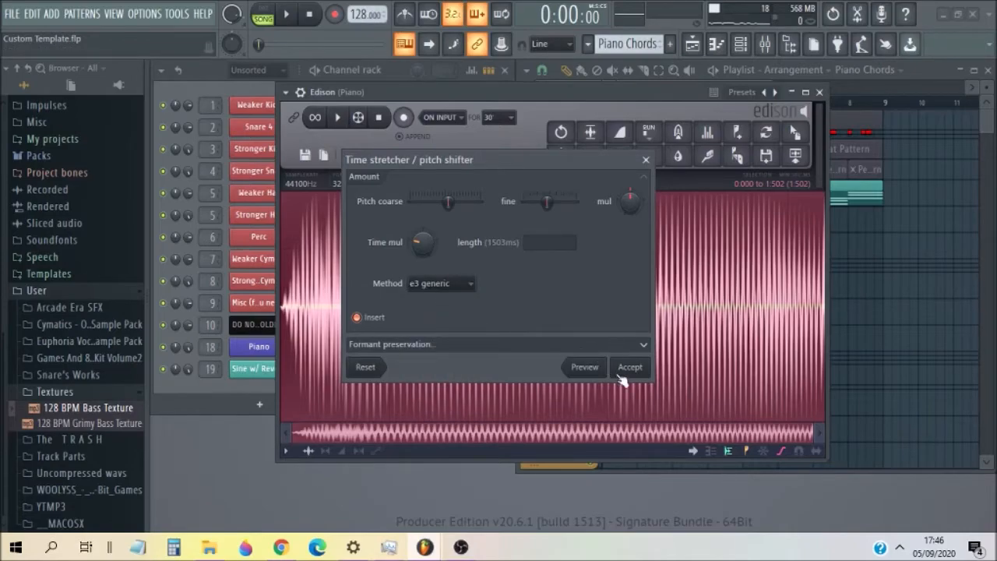
{"action": "left_click", "coordinate": [622, 370]}
- Audition the stretched and pitch-shifted sample on loop
{"action": "left_click", "coordinate": [349, 111]}
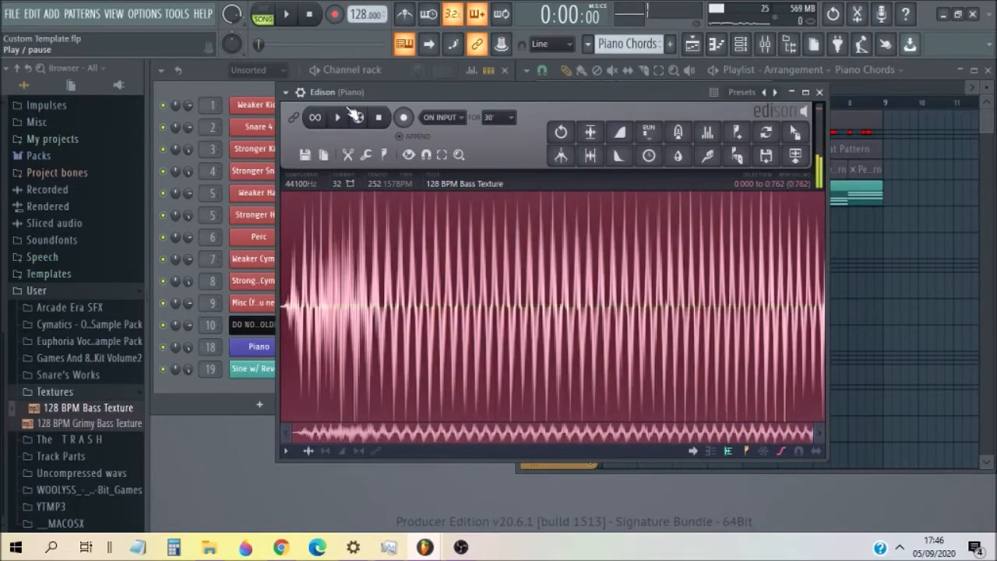
{"action": "left_click", "coordinate": [321, 118]}
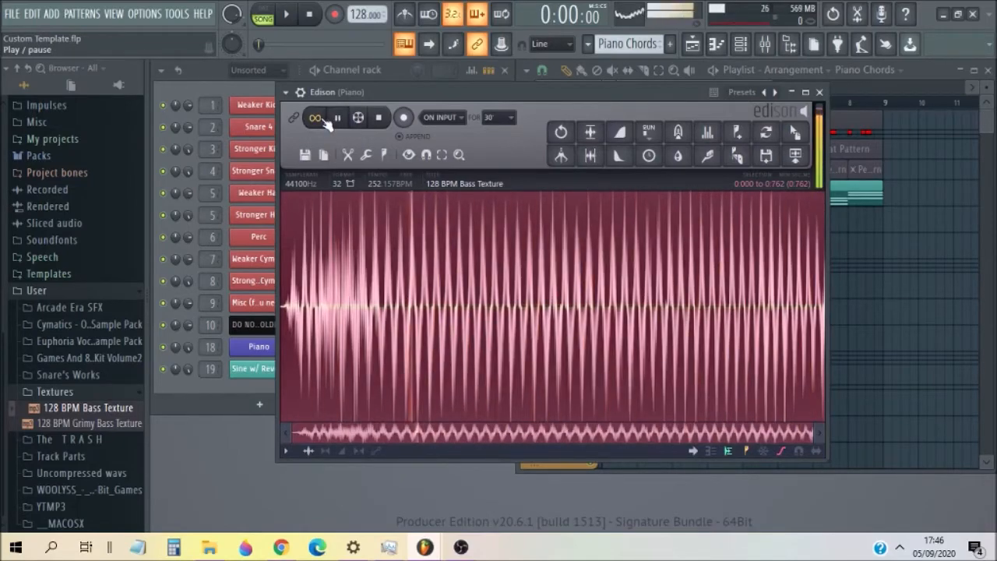
{"action": "left_click", "coordinate": [316, 118]}
- Unmute the drumbeat track, the Hats & Percs track and the track below them in the playlist, and bring Edison back to the front
{"action": "left_click_drag", "start_coordinate": [354, 94], "coordinate": [568, 204]}
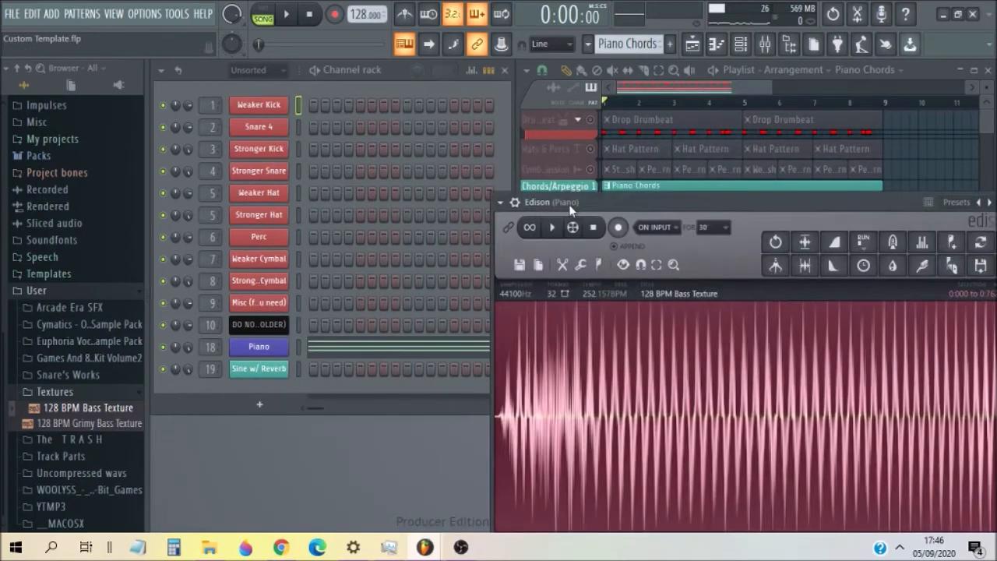
{"action": "left_click", "coordinate": [591, 120]}
{"action": "left_click", "coordinate": [591, 149]}
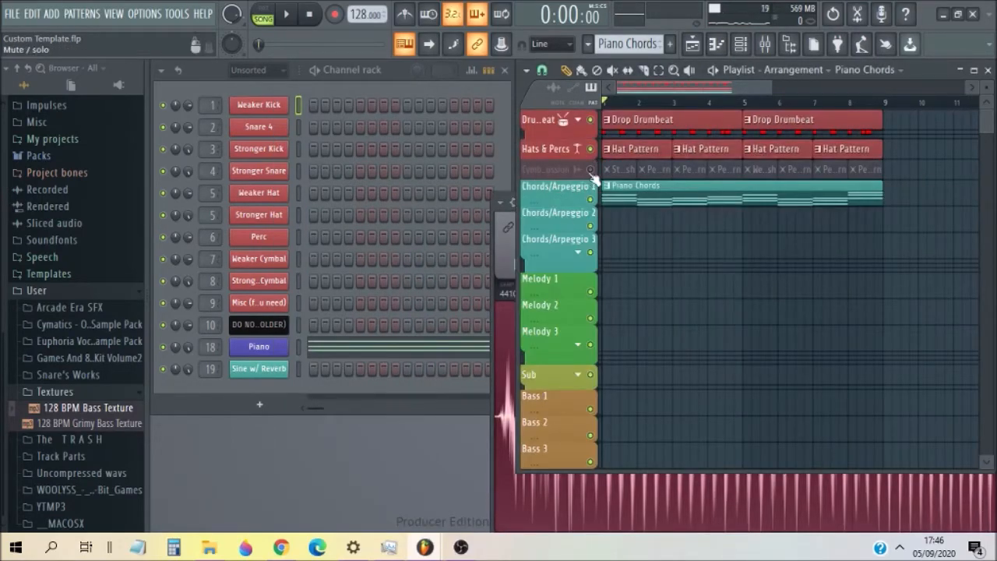
{"action": "left_click", "coordinate": [590, 169]}
{"action": "left_click", "coordinate": [505, 224]}
{"action": "left_click_drag", "start_coordinate": [618, 202], "coordinate": [644, 107]}
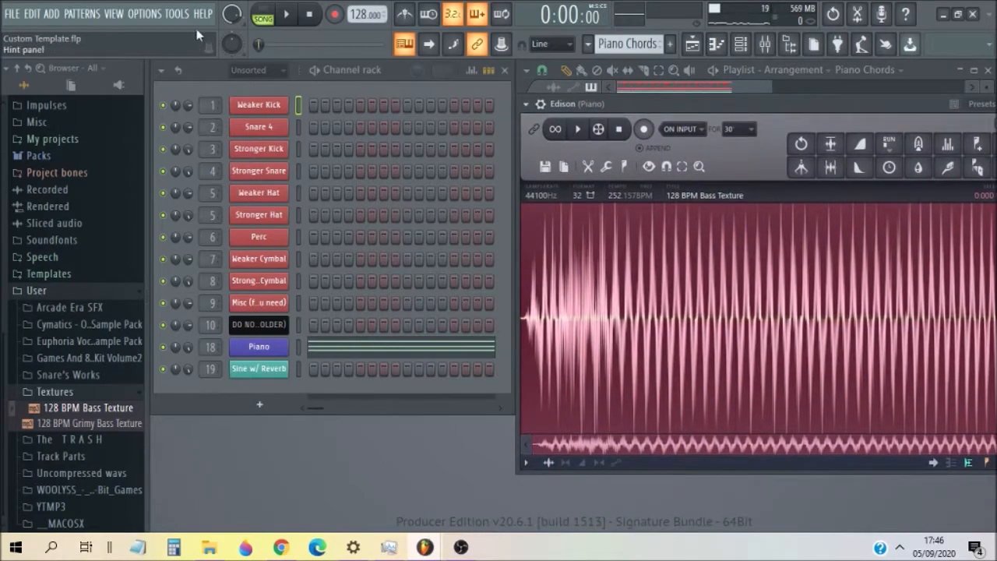
- Add a Serum channel to the project and detach its plugin window
{"action": "left_click", "coordinate": [49, 14]}
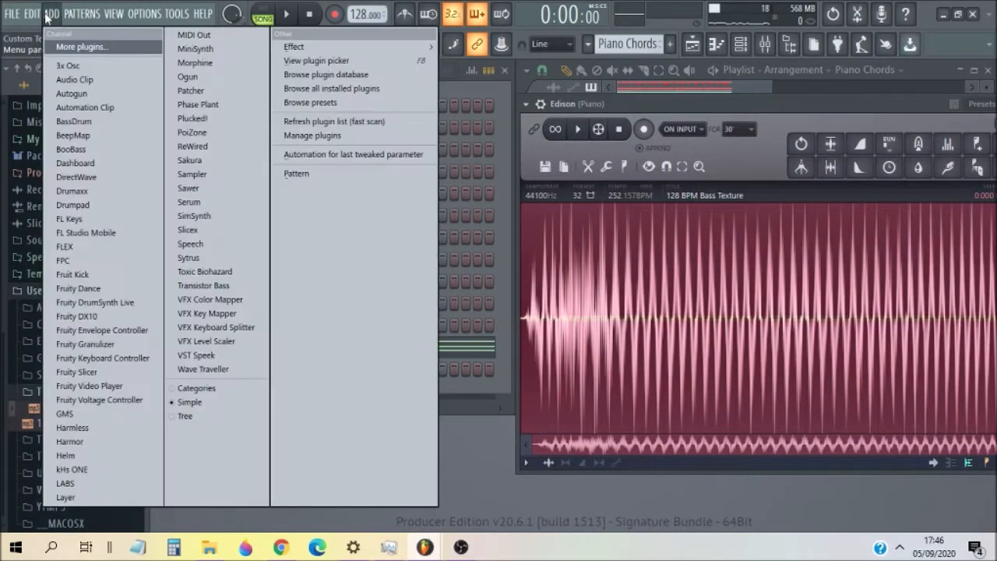
{"action": "left_click", "coordinate": [191, 216]}
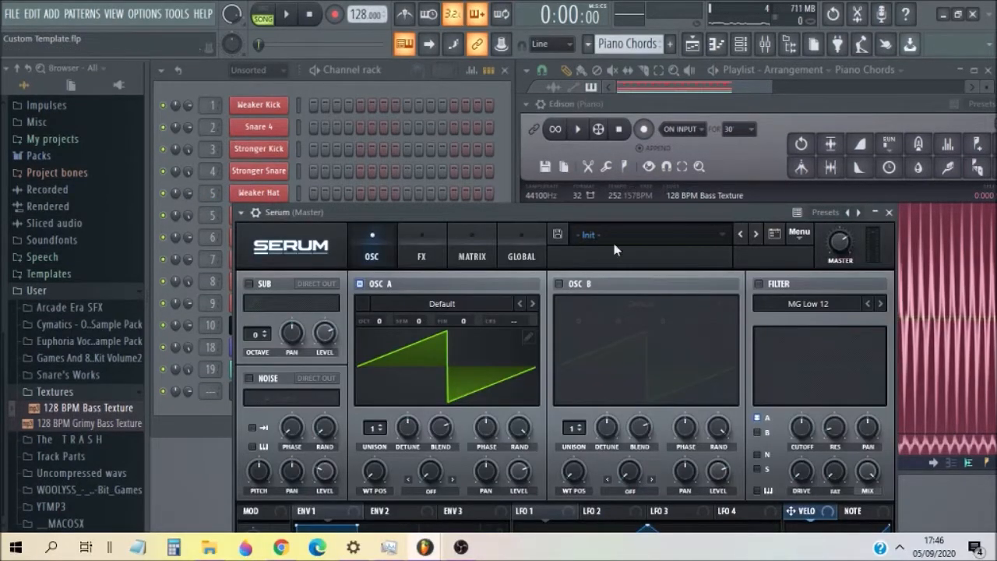
{"action": "left_click_drag", "start_coordinate": [616, 214], "coordinate": [569, 159]}
{"action": "left_click", "coordinate": [193, 156]}
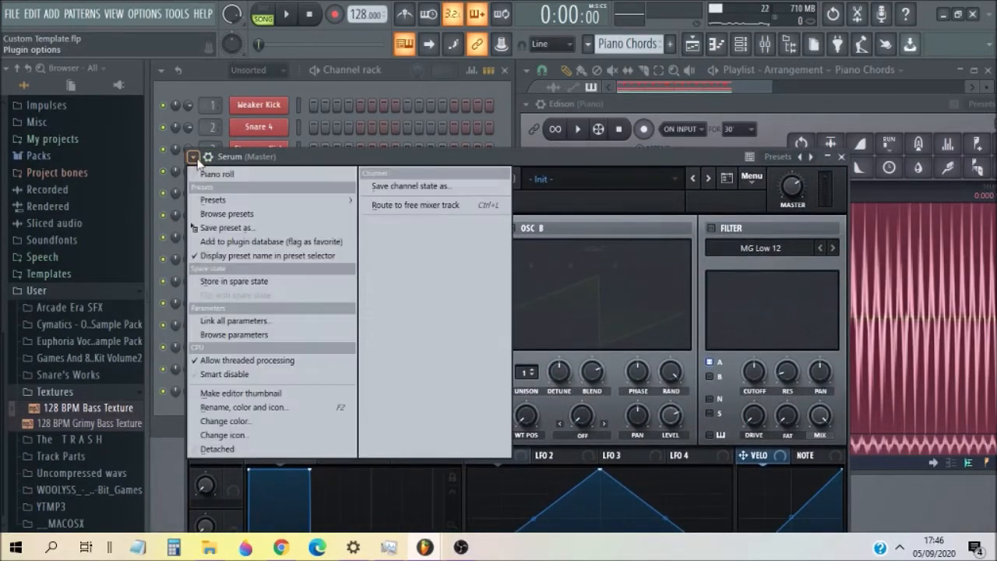
{"action": "left_click", "coordinate": [231, 450]}
- Arrange the Serum and Edison windows so both are reachable, and play a test note in Serum
{"action": "left_click_drag", "start_coordinate": [522, 162], "coordinate": [351, 140]}
{"action": "left_click_drag", "start_coordinate": [828, 99], "coordinate": [749, 80]}
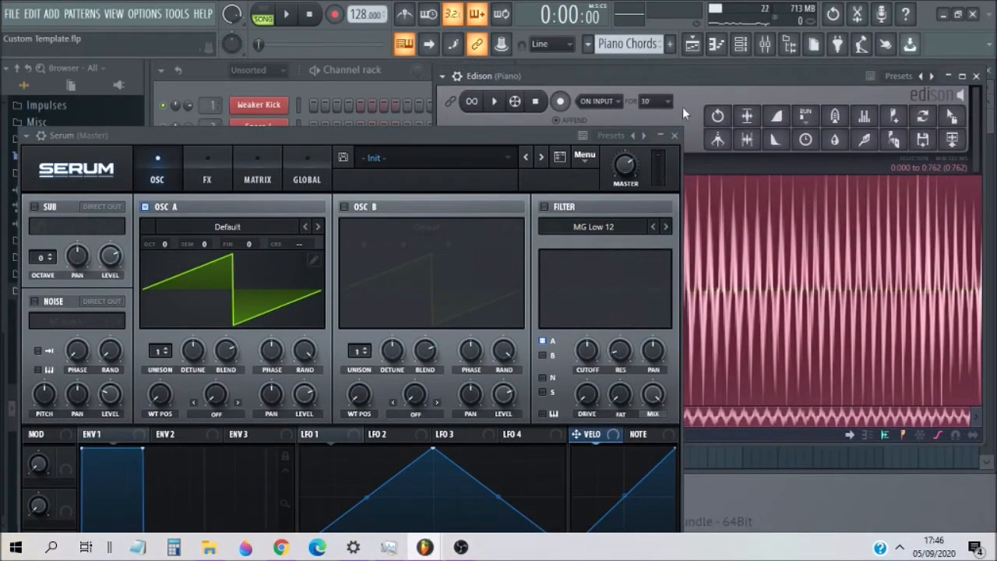
{"action": "left_click_drag", "start_coordinate": [367, 138], "coordinate": [506, 166]}
{"action": "key", "text": "s"}
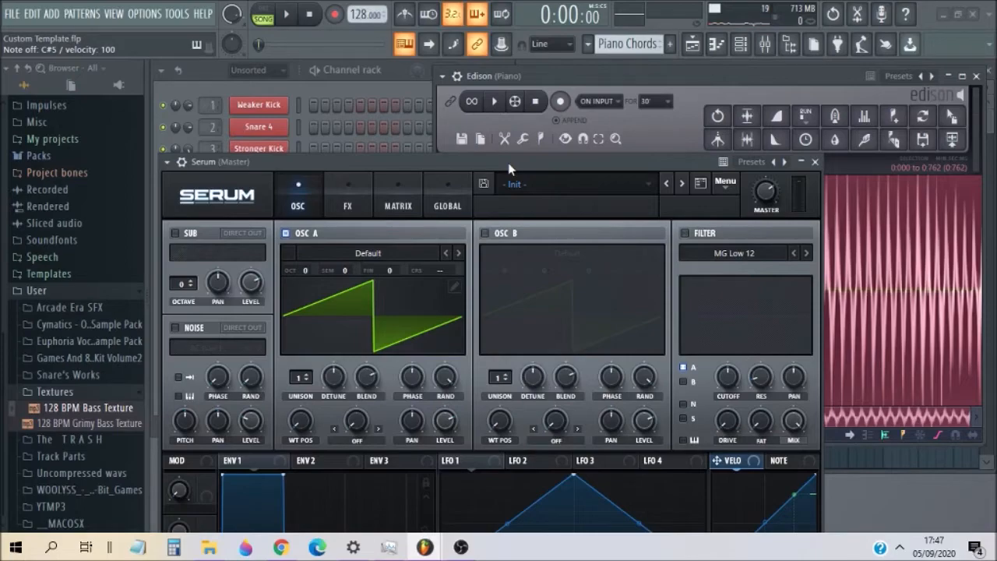
- Try to load the 128 BPM Bass Texture file from the browser into Serum's oscillator A
{"action": "left_click", "coordinate": [54, 413]}
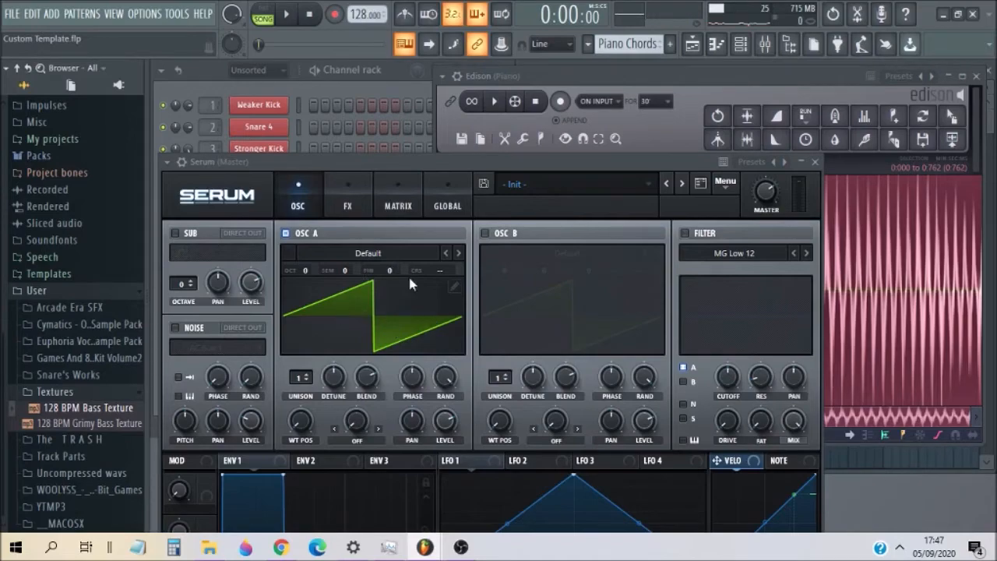
{"action": "left_click_drag", "start_coordinate": [78, 407], "coordinate": [383, 321]}
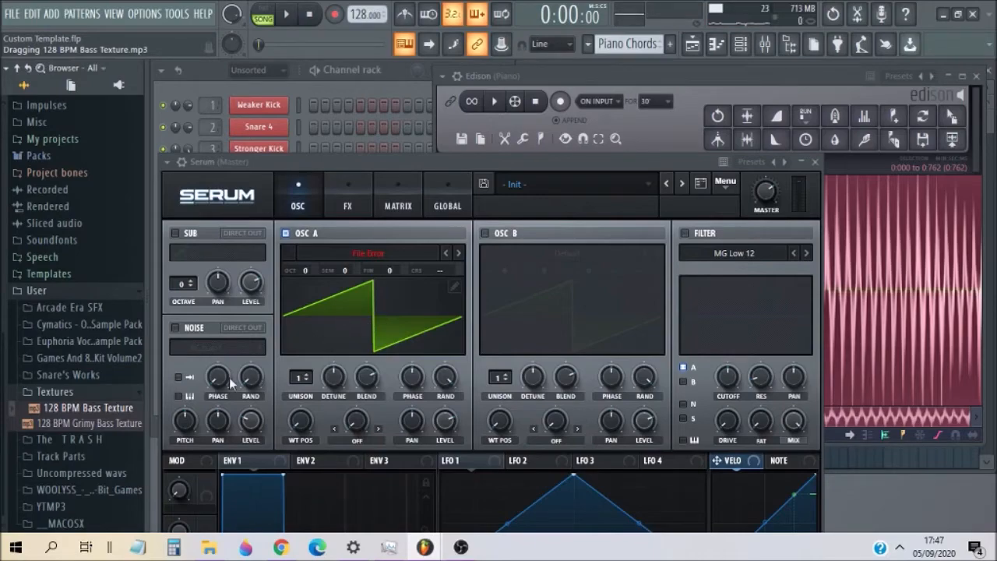
- Try to load the 128 BPM Grimy Bass Texture file into Serum's oscillator A, and collapse the Textures folder
{"action": "left_click_drag", "start_coordinate": [120, 427], "coordinate": [363, 328]}
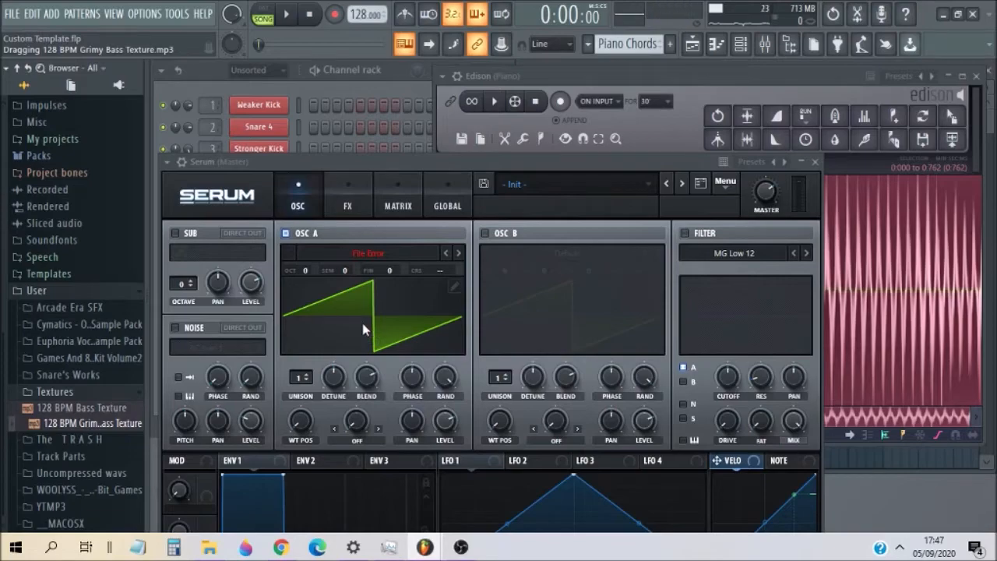
{"action": "left_click", "coordinate": [98, 392]}
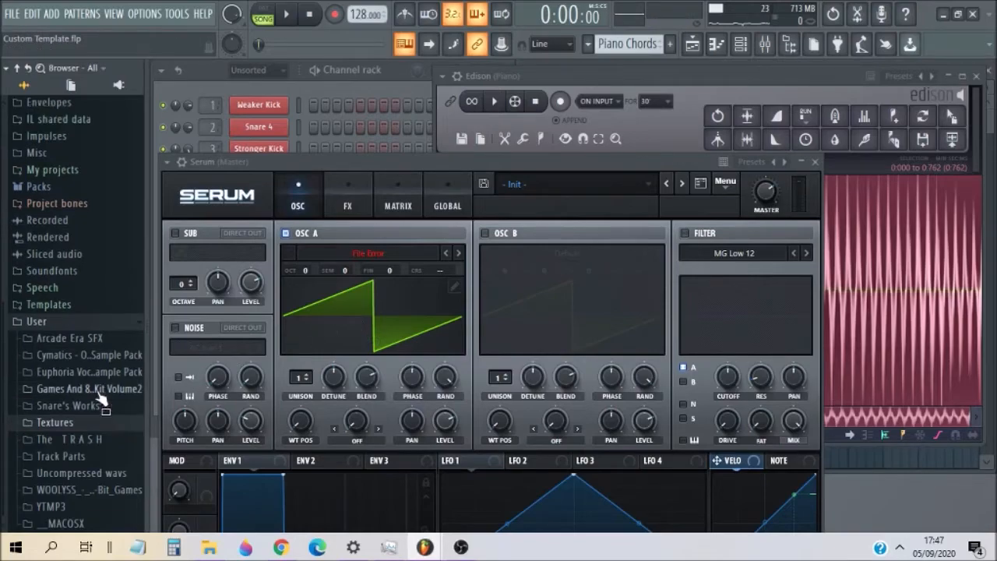
- Import Edison's bass texture sample into Serum's oscillator A with the constant framesize (pitch avg) option, and close Edison
{"action": "left_click_drag", "start_coordinate": [519, 175], "coordinate": [519, 170]}
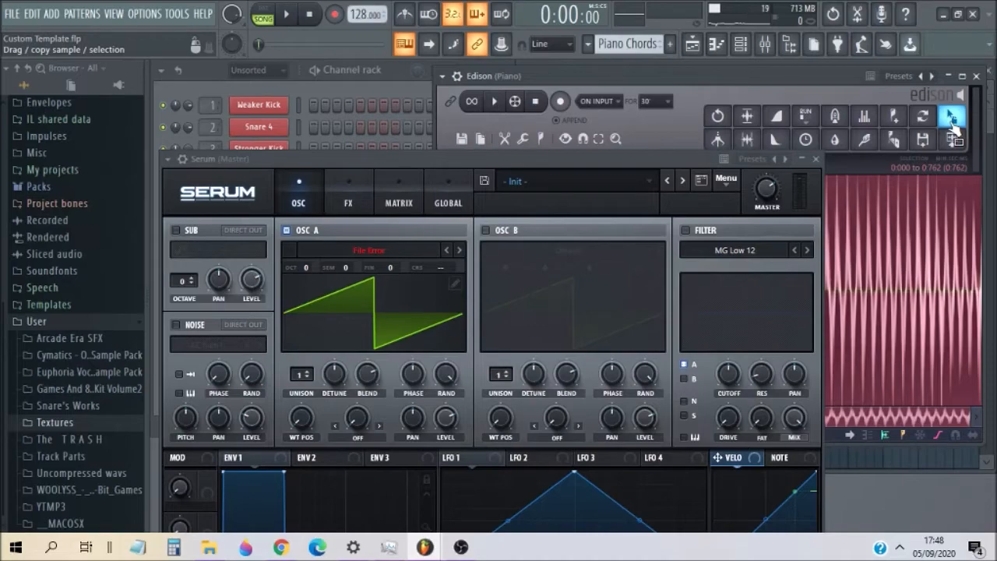
{"action": "left_click_drag", "start_coordinate": [952, 117], "coordinate": [408, 328]}
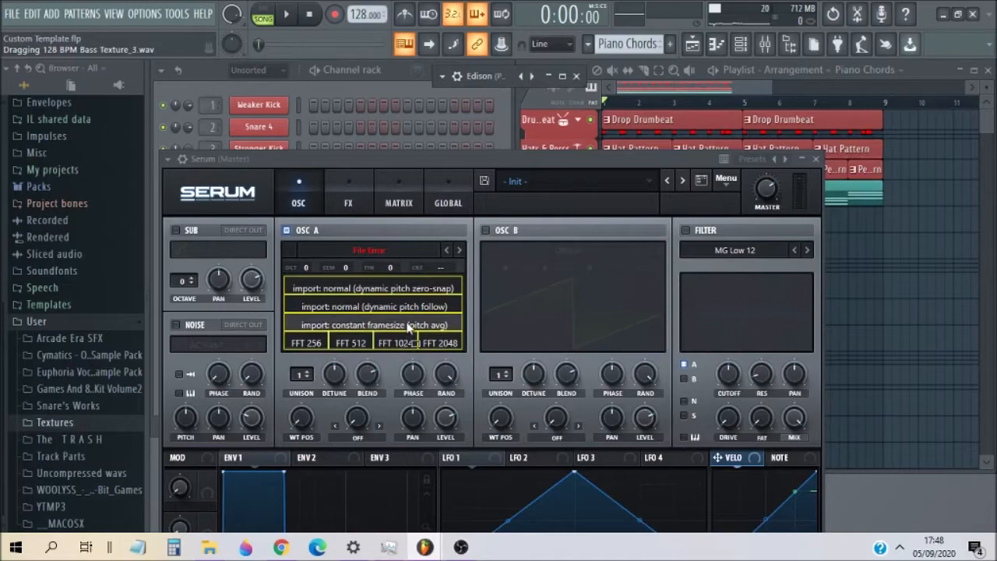
{"action": "mouse_move", "coordinate": [407, 322]}
{"action": "left_mouse_down"}
{"action": "mouse_move", "coordinate": [400, 315]}
{"action": "mouse_move", "coordinate": [417, 340]}
{"action": "mouse_move", "coordinate": [404, 328]}
{"action": "left_mouse_up"}
{"action": "left_click_drag", "start_coordinate": [406, 314], "coordinate": [442, 321]}
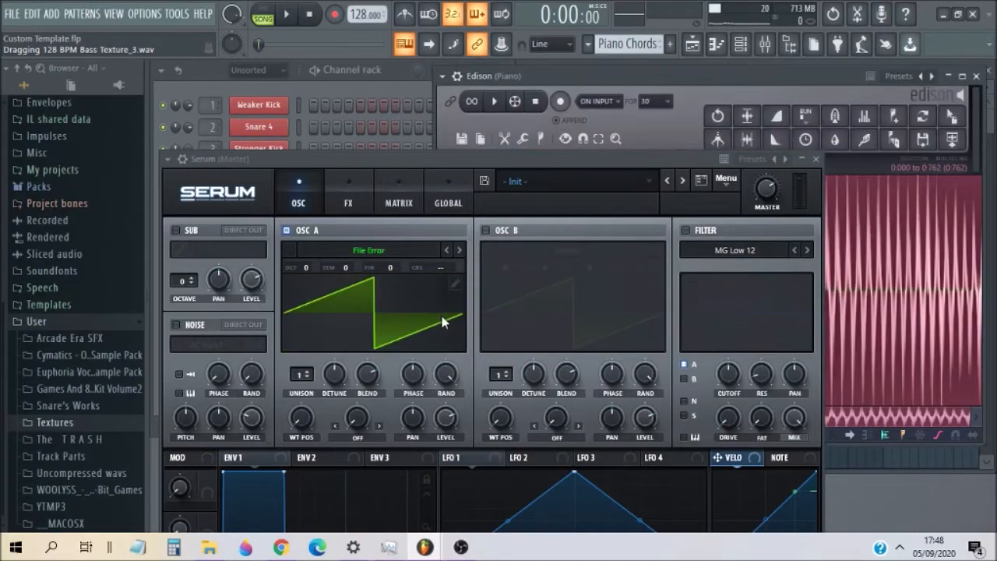
{"action": "left_click_drag", "start_coordinate": [386, 154], "coordinate": [386, 129]}
{"action": "left_click", "coordinate": [974, 75]}
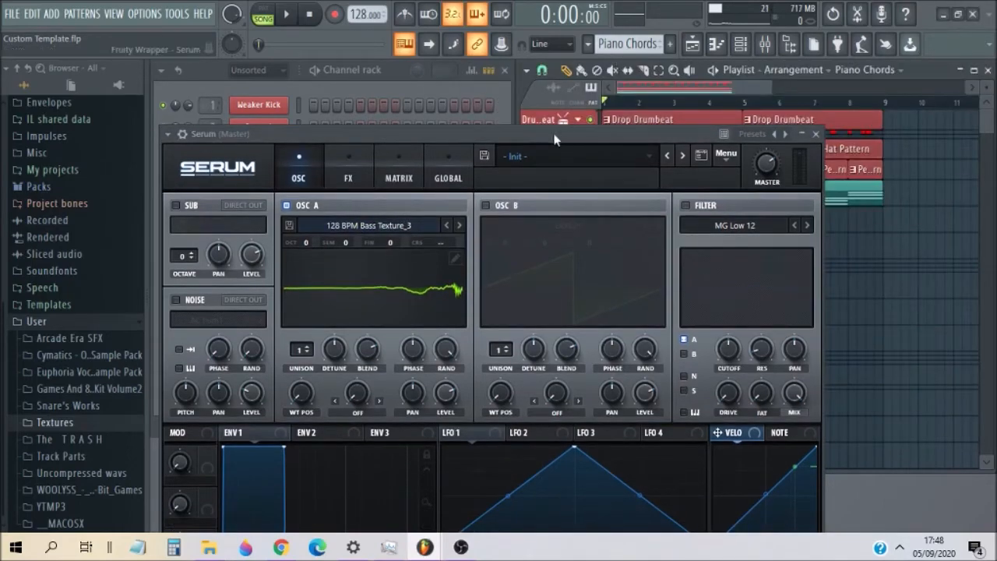
- Show oscillator A's imported wavetable in 3D and play test notes in Serum
{"action": "left_click_drag", "start_coordinate": [554, 139], "coordinate": [586, 125]}
{"action": "key", "text": "2"}
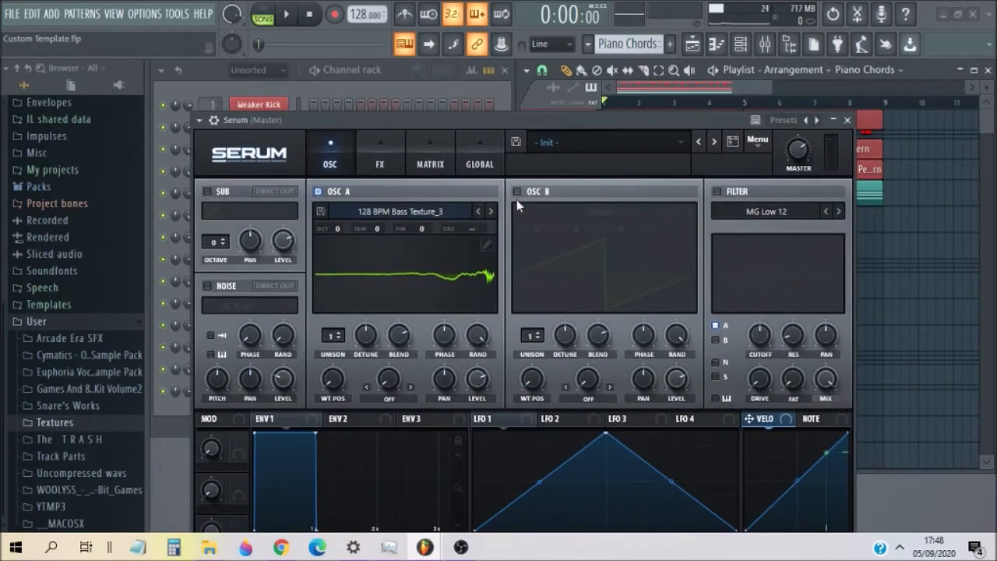
{"action": "left_click", "coordinate": [458, 265]}
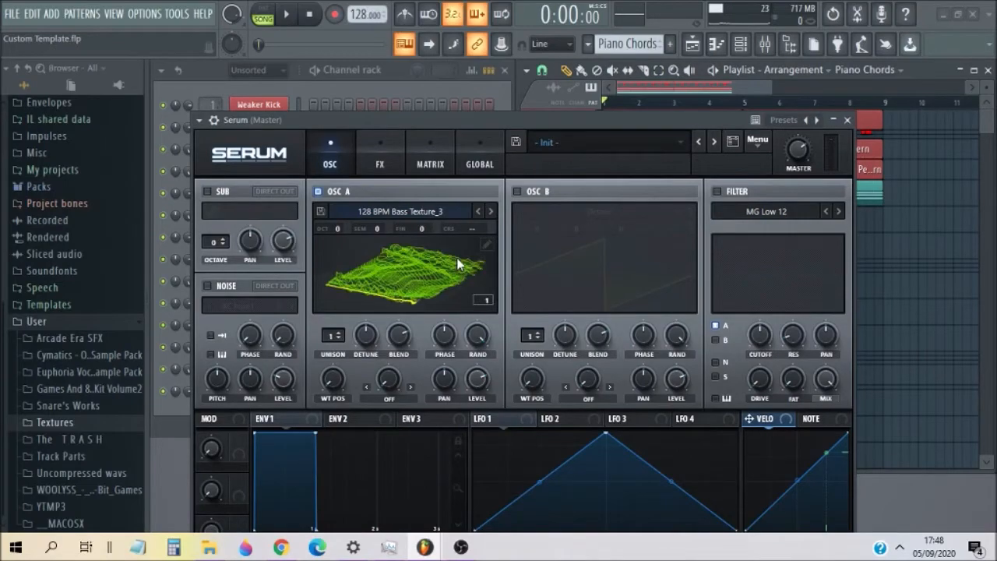
{"action": "key", "text": "2"}
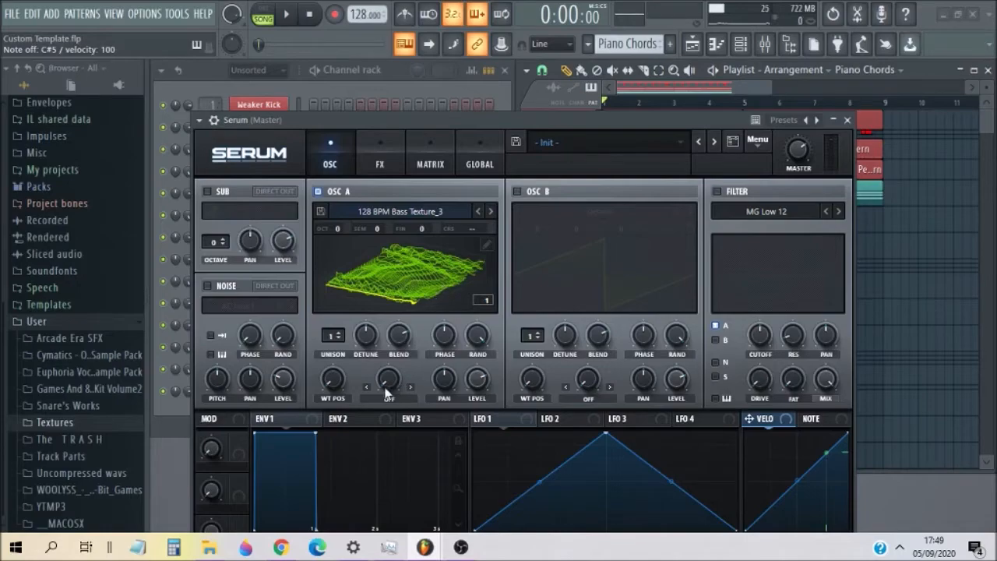
- Assign LFO 1 as the modulation source for oscillator A's wavetable position
{"action": "left_click_drag", "start_coordinate": [332, 383], "coordinate": [313, 432]}
{"action": "left_click_drag", "start_coordinate": [392, 121], "coordinate": [387, 91]}
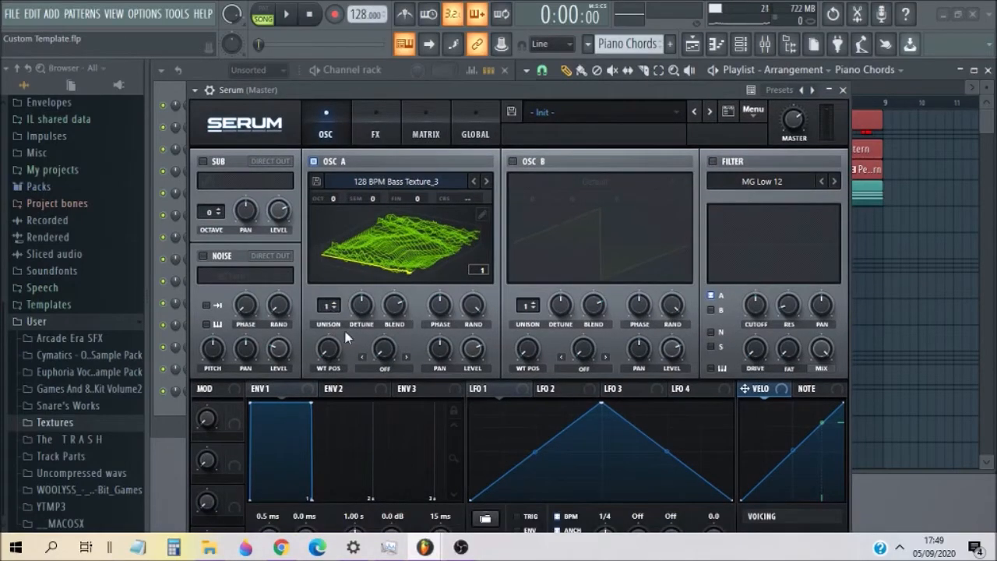
{"action": "right_click", "coordinate": [328, 348]}
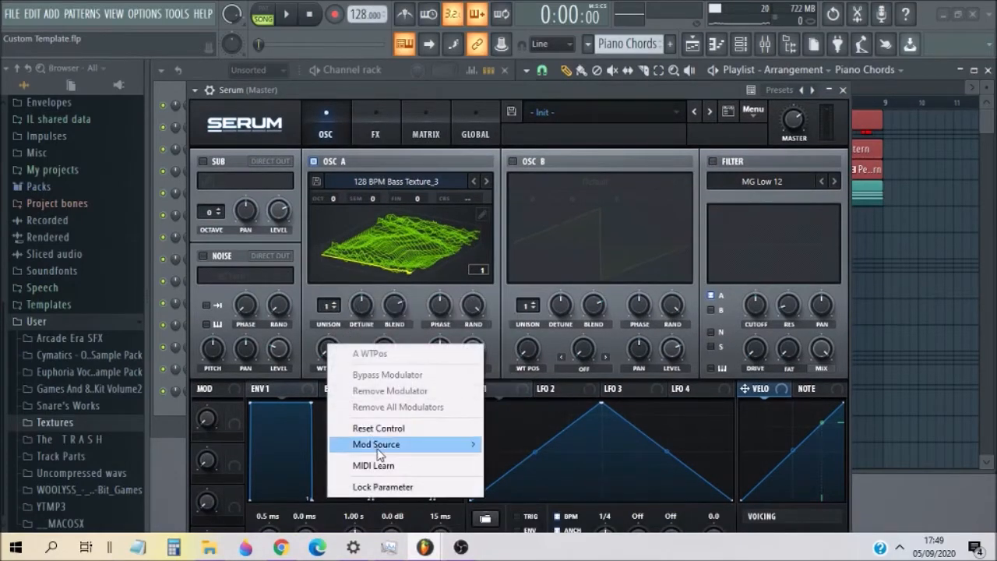
{"action": "mouse_move", "coordinate": [382, 448]}
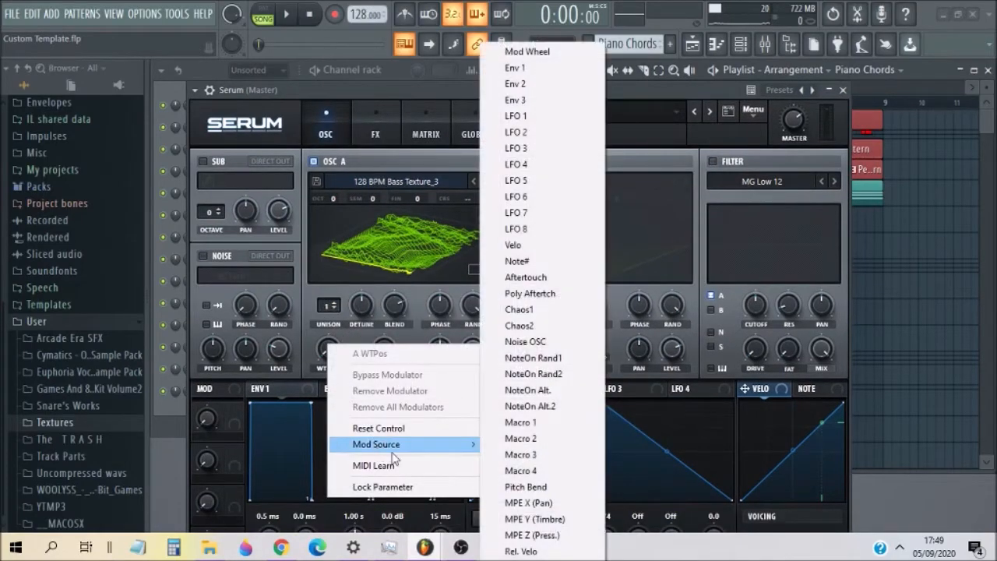
{"action": "left_click", "coordinate": [561, 120]}
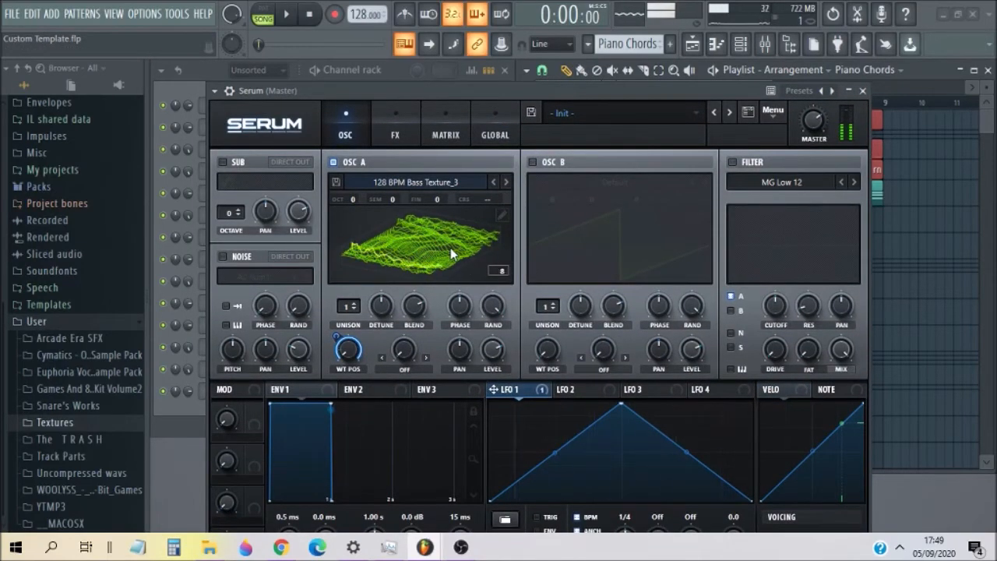
- Show oscillator A's waveform in 2D, and set it to octave -1 with 2 unison voices and phase 0
{"action": "left_click", "coordinate": [450, 245]}
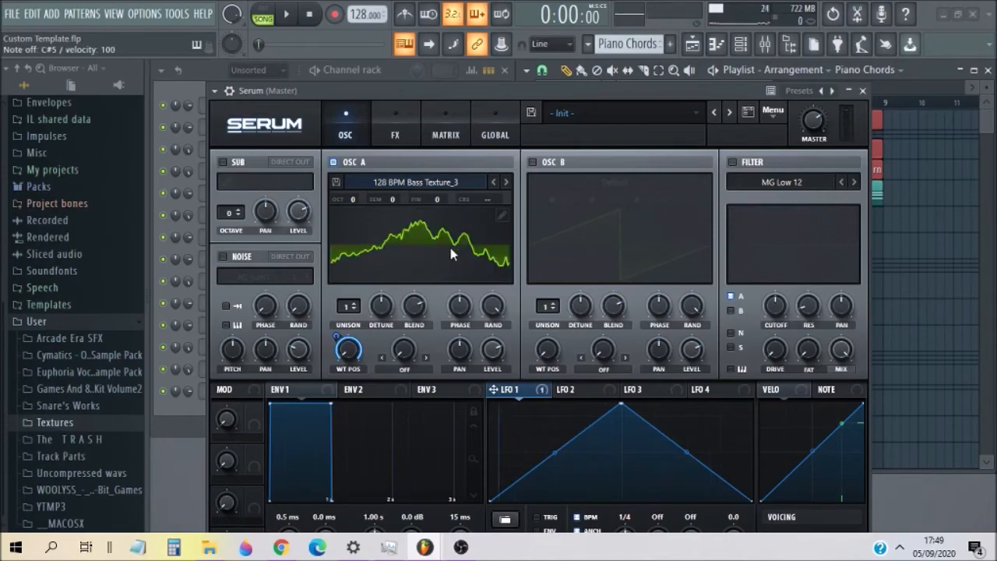
{"action": "key", "text": "s"}
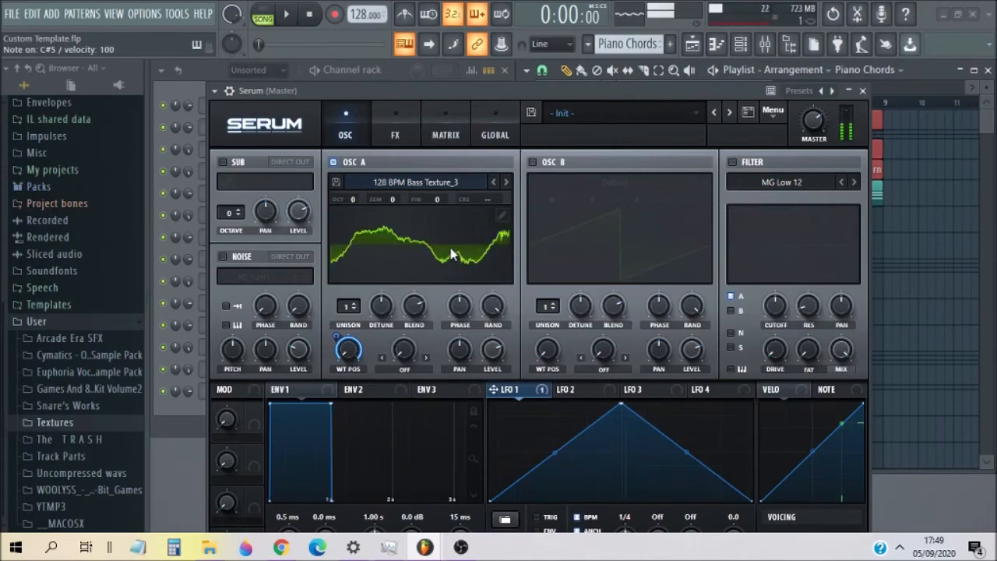
{"action": "left_click_drag", "start_coordinate": [356, 202], "coordinate": [361, 233]}
{"action": "left_click", "coordinate": [355, 304]}
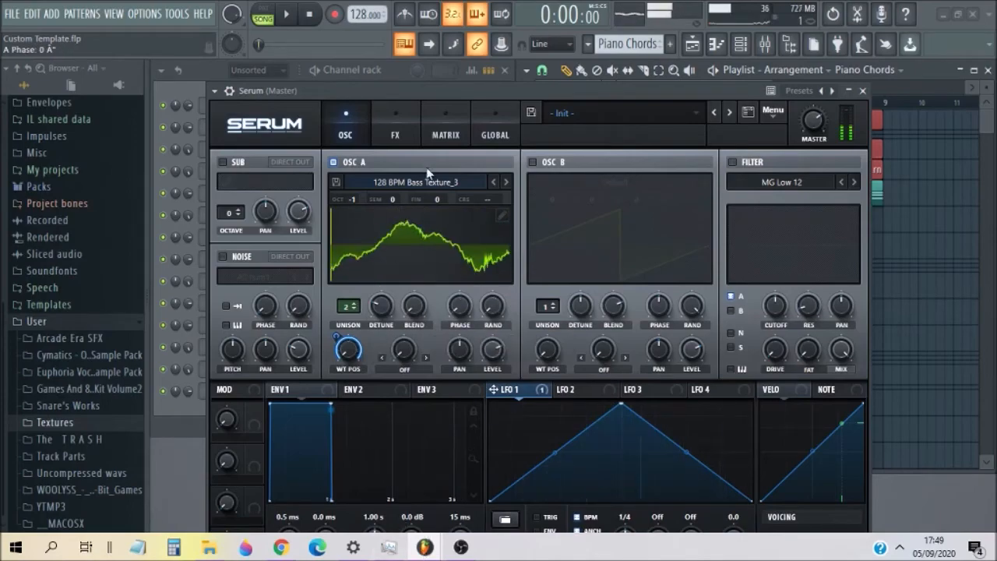
- Set oscillator A's unison width to 0 in Serum's global settings and return to the oscillator view
{"action": "left_click", "coordinate": [397, 135]}
{"action": "left_click", "coordinate": [495, 134]}
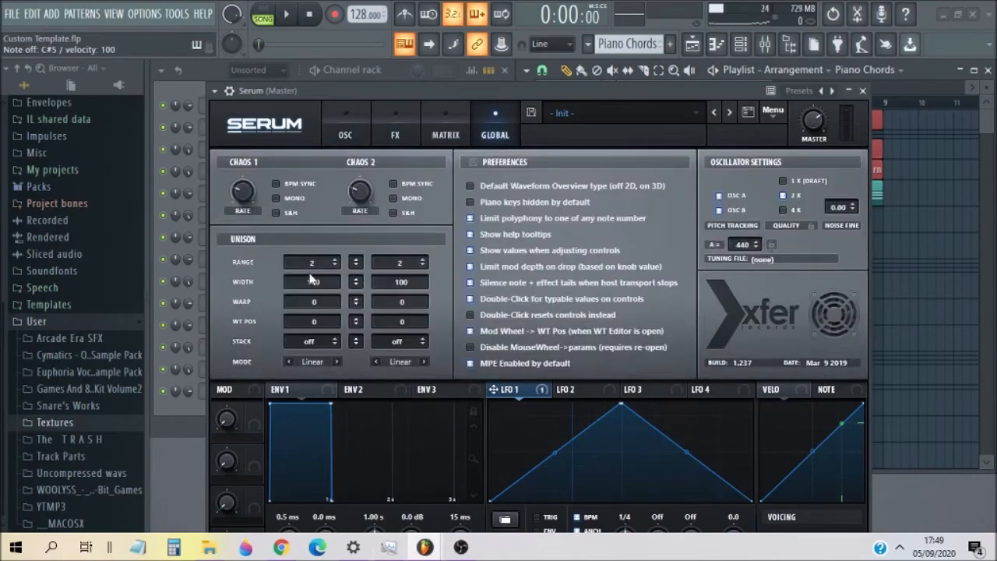
{"action": "left_click_drag", "start_coordinate": [312, 283], "coordinate": [316, 506]}
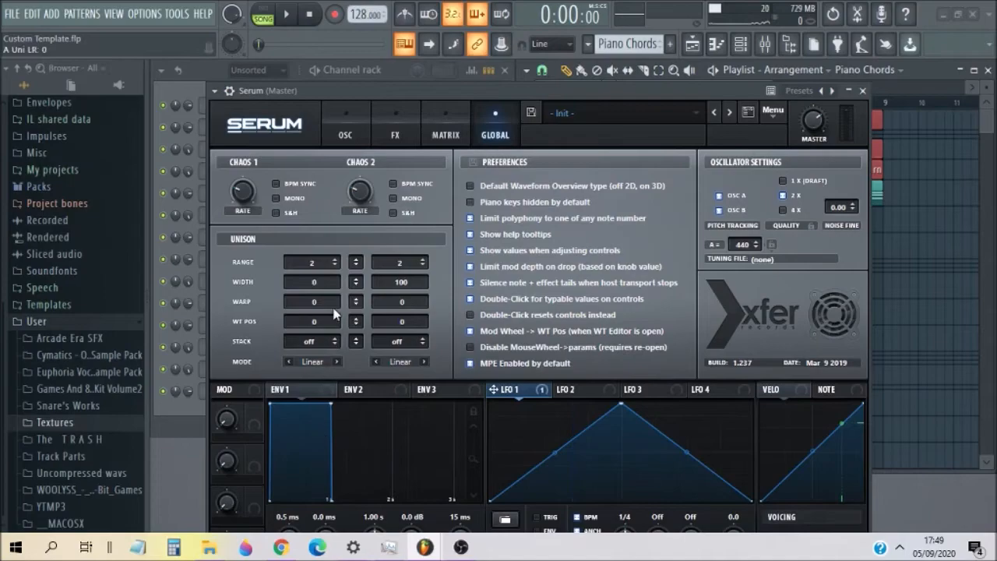
{"action": "left_click", "coordinate": [361, 115]}
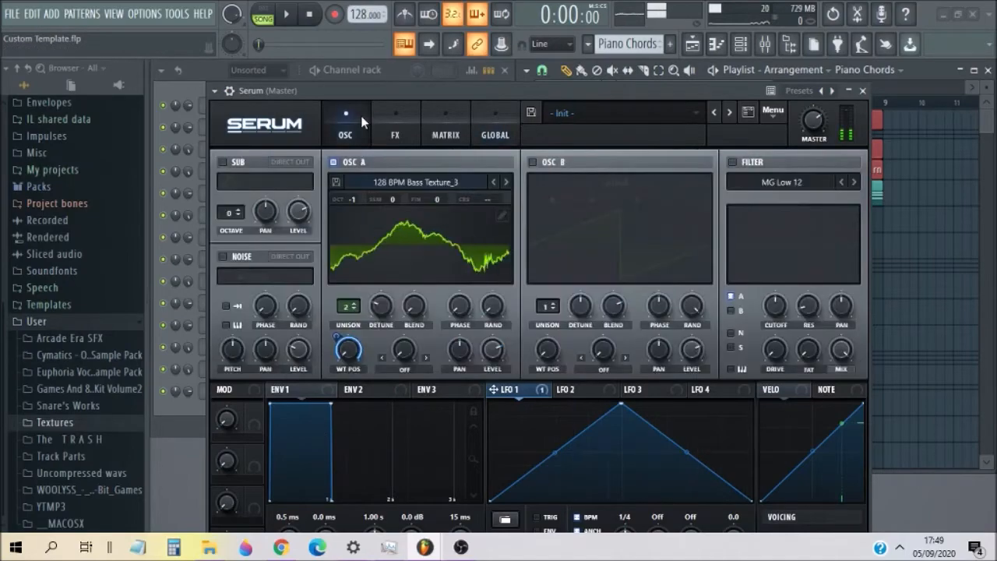
- Enable Serum's compressor effect in multiband mode, raise its gain and play a test note
{"action": "left_click", "coordinate": [395, 128]}
{"action": "left_click", "coordinate": [228, 297]}
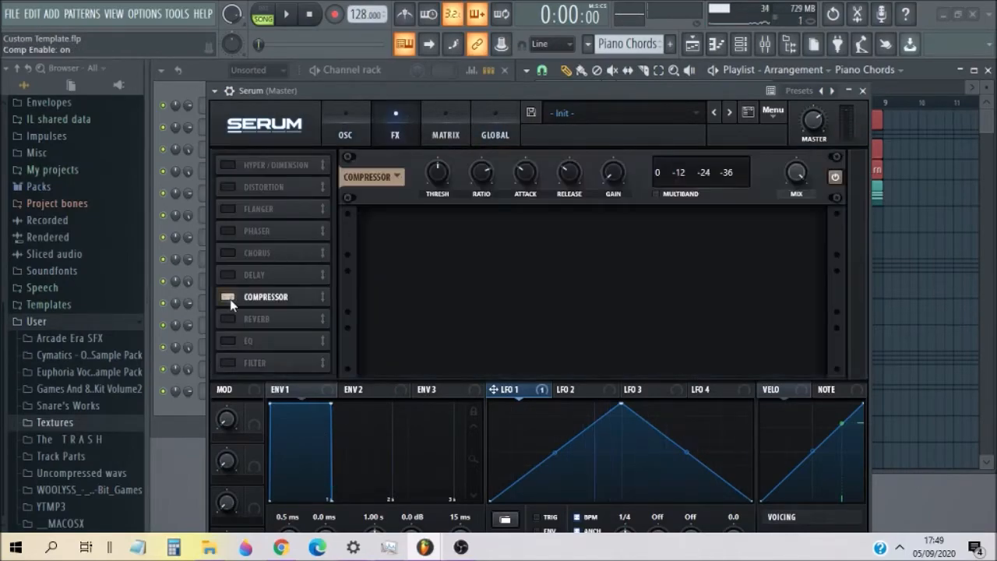
{"action": "left_click", "coordinate": [656, 194]}
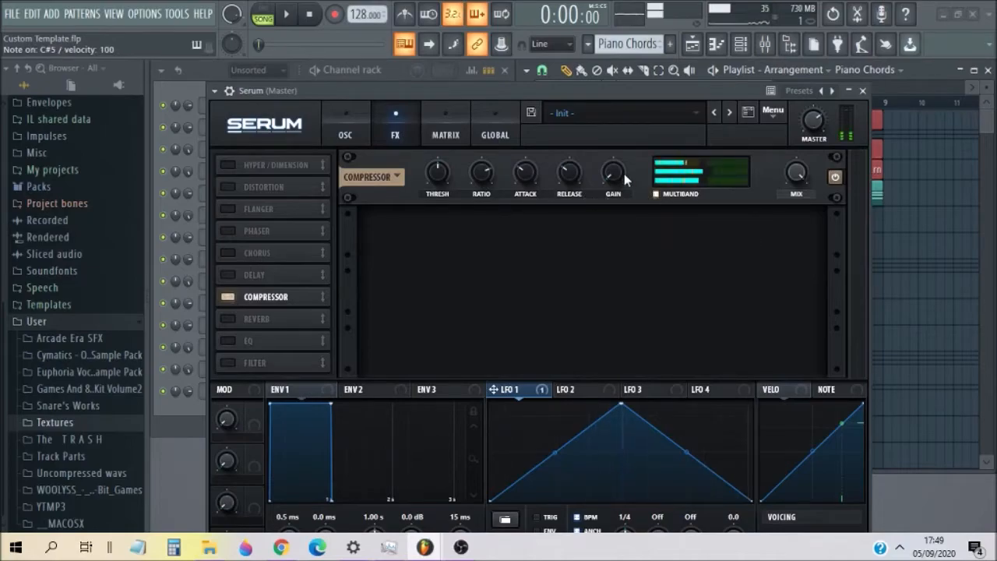
{"action": "left_click_drag", "start_coordinate": [621, 174], "coordinate": [643, 119]}
{"action": "key", "text": "2"}
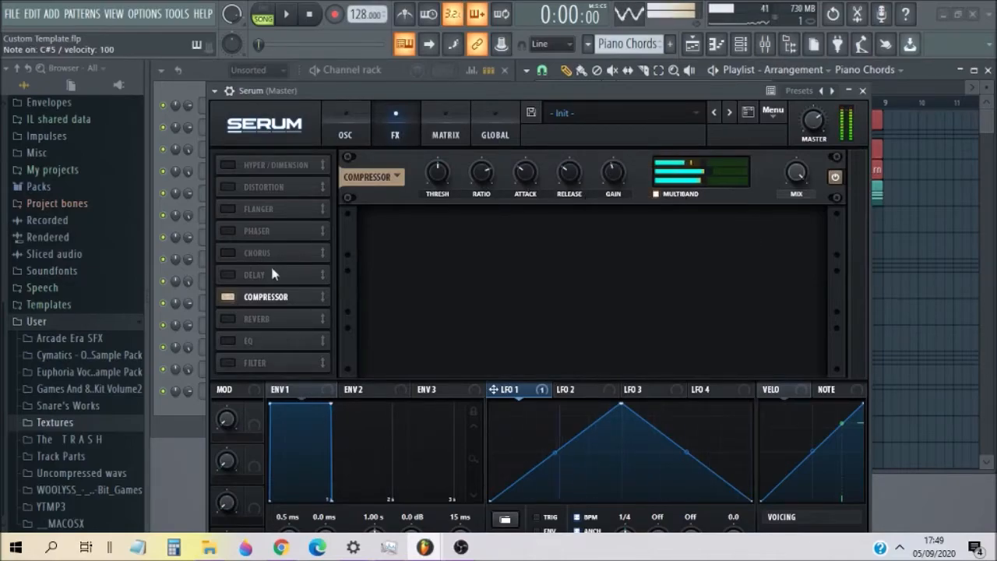
- Try Serum's distortion effect with a raised setting, and switch it off again
{"action": "left_click", "coordinate": [345, 129]}
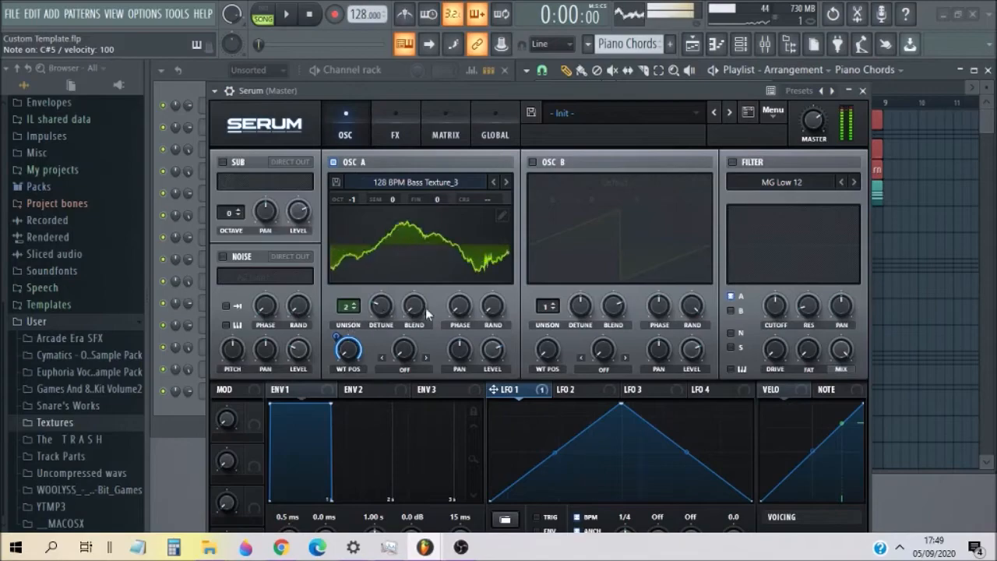
{"action": "left_click", "coordinate": [399, 109]}
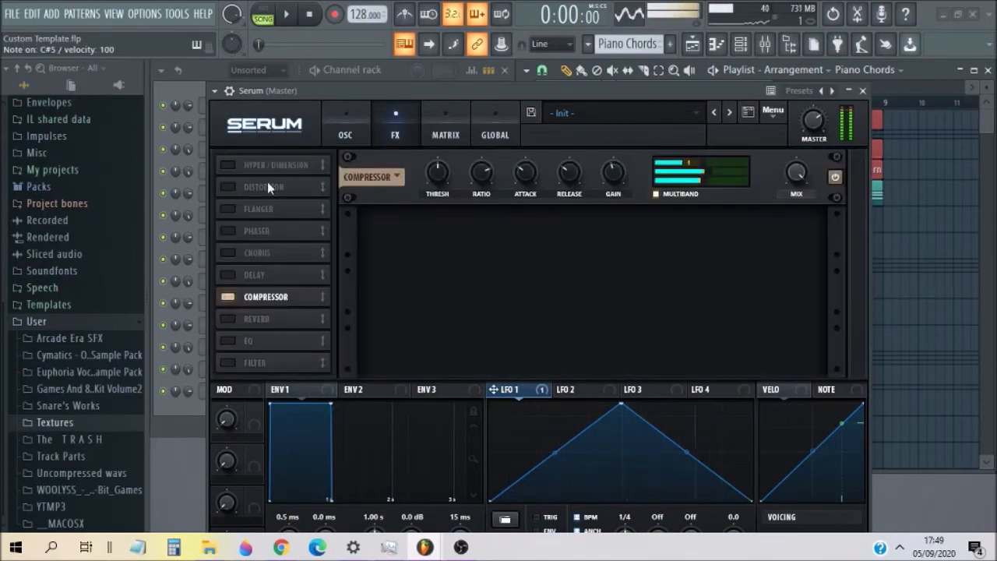
{"action": "left_click", "coordinate": [265, 187]}
{"action": "left_click_drag", "start_coordinate": [692, 175], "coordinate": [710, 141]}
{"action": "left_click", "coordinate": [229, 187]}
- Set the LFO 1 modulation amount on oscillator A's wavetable position to 50
{"action": "left_click", "coordinate": [351, 130]}
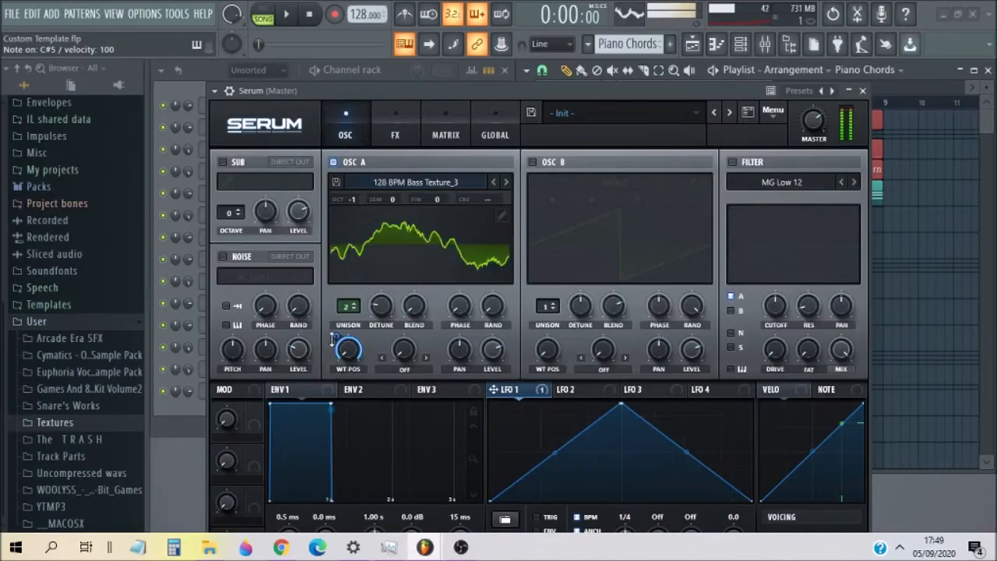
{"action": "mouse_move", "coordinate": [337, 362]}
{"action": "left_click_drag", "start_coordinate": [337, 361], "coordinate": [350, 392]}
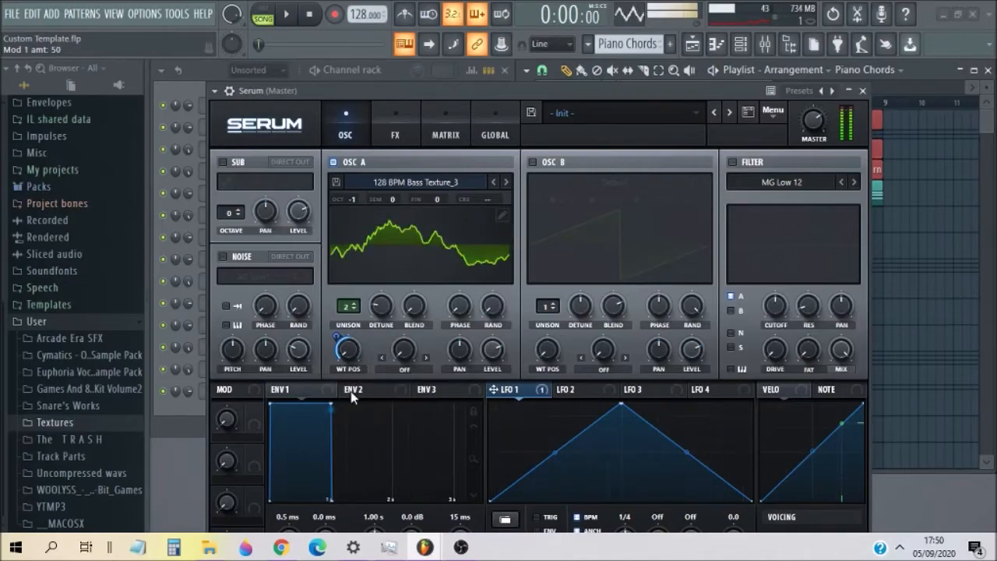
- Select all frames in oscillator A's wavetable editor, apply Morph - Spectral (zero all phases) and close the editor
{"action": "left_click", "coordinate": [501, 216]}
{"action": "left_click_drag", "start_coordinate": [330, 101], "coordinate": [268, 12]}
{"action": "left_click_drag", "start_coordinate": [374, 464], "coordinate": [804, 460]}
{"action": "left_click", "coordinate": [780, 436], "text": "shift"}
{"action": "left_click", "coordinate": [332, 168]}
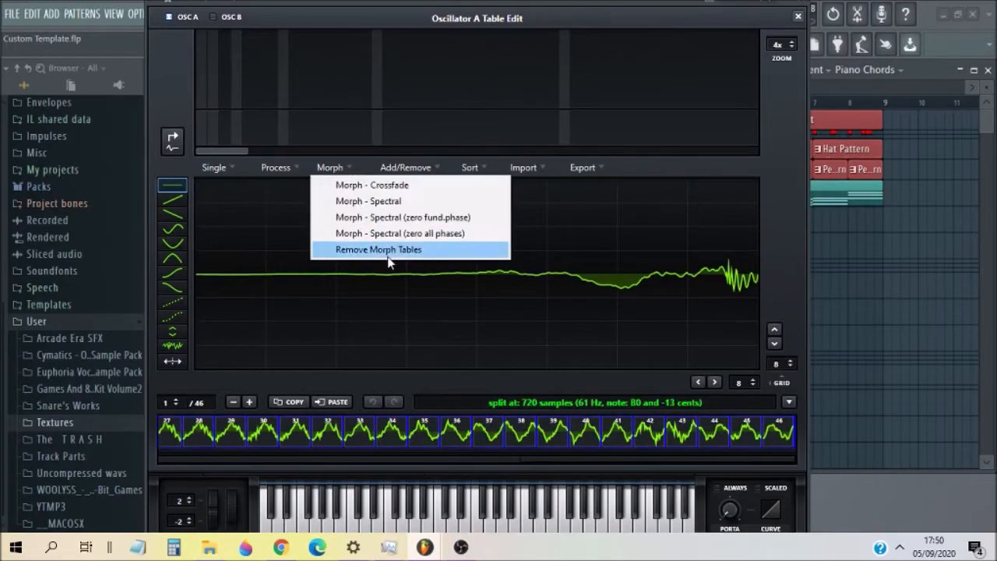
{"action": "left_click", "coordinate": [387, 231]}
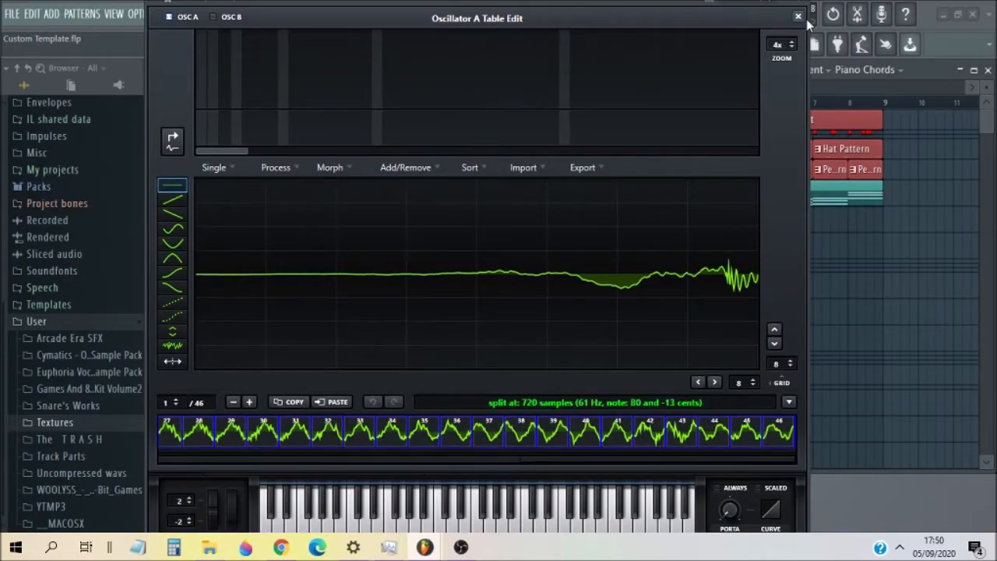
{"action": "left_click", "coordinate": [801, 17]}
{"action": "left_click_drag", "start_coordinate": [412, 7], "coordinate": [511, 78]}
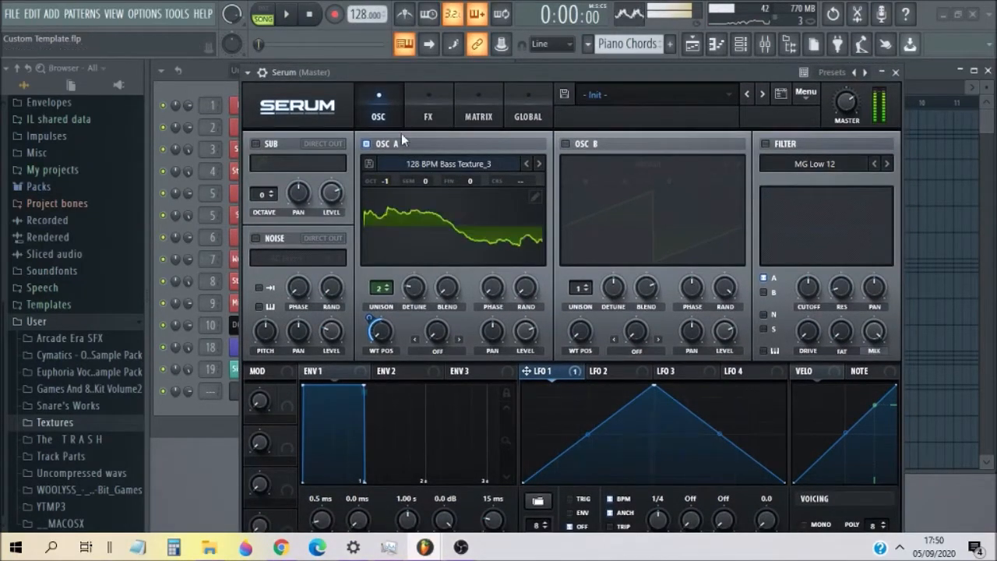
- Set the LFO 1 modulation amount on the wavetable position to 33, and enable the sub oscillator at octave -2
{"action": "left_click_drag", "start_coordinate": [372, 321], "coordinate": [385, 345]}
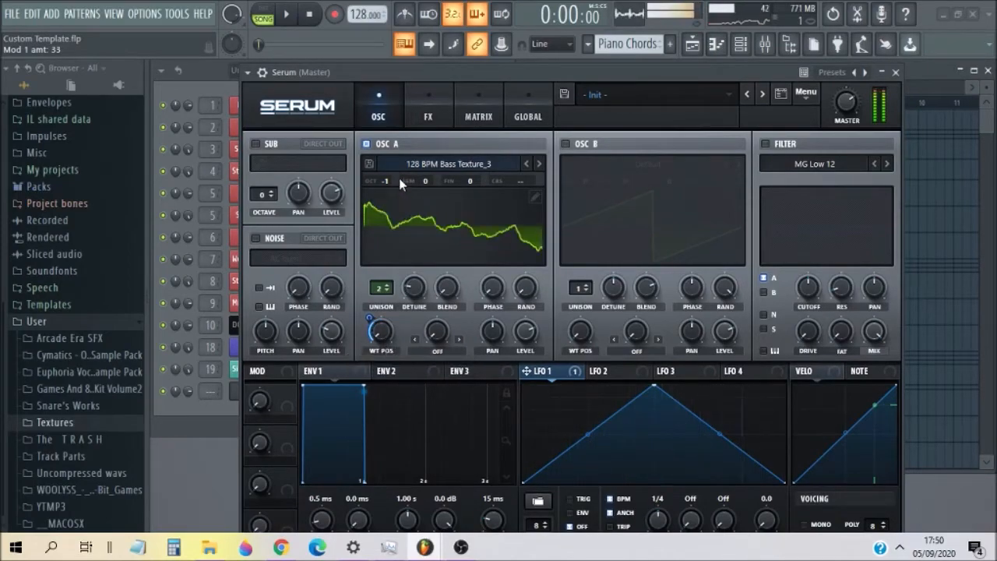
{"action": "left_click_drag", "start_coordinate": [386, 181], "coordinate": [398, 198]}
{"action": "left_click", "coordinate": [255, 144]}
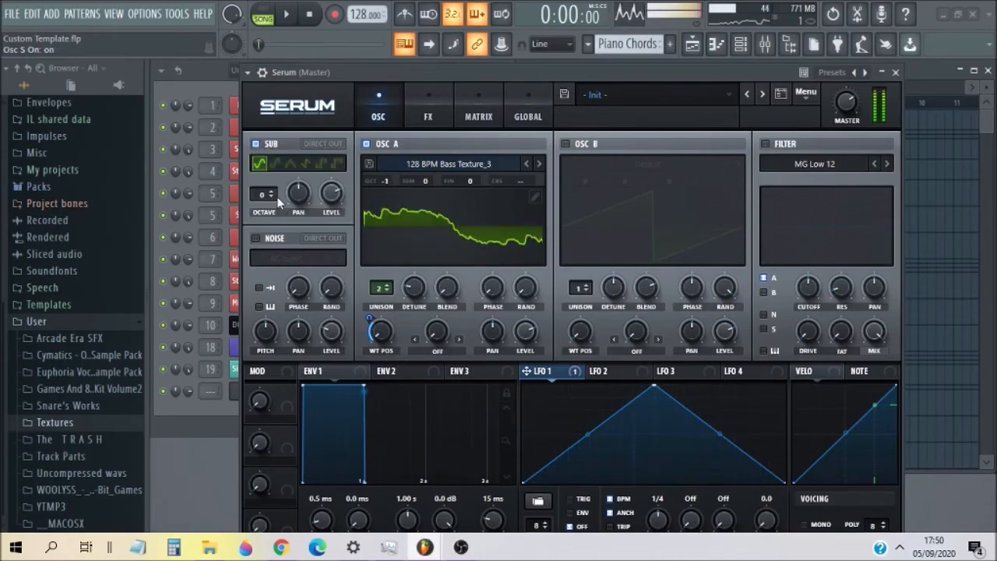
{"action": "left_click_drag", "start_coordinate": [275, 195], "coordinate": [275, 208]}
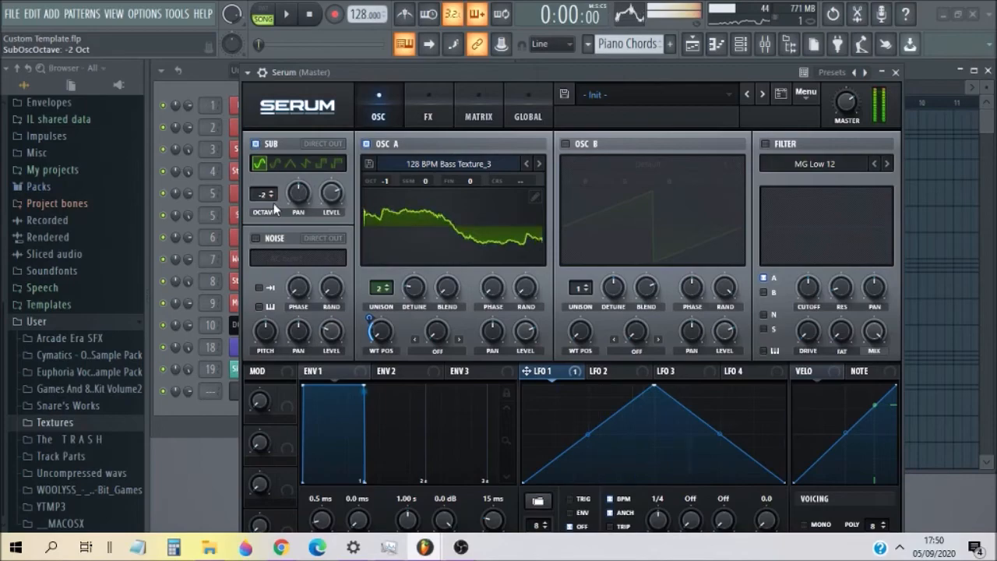
- Enable Serum's filter effect, choose the MG Low 24 type and lower its cutoff to 8 Hz
{"action": "left_click", "coordinate": [429, 113]}
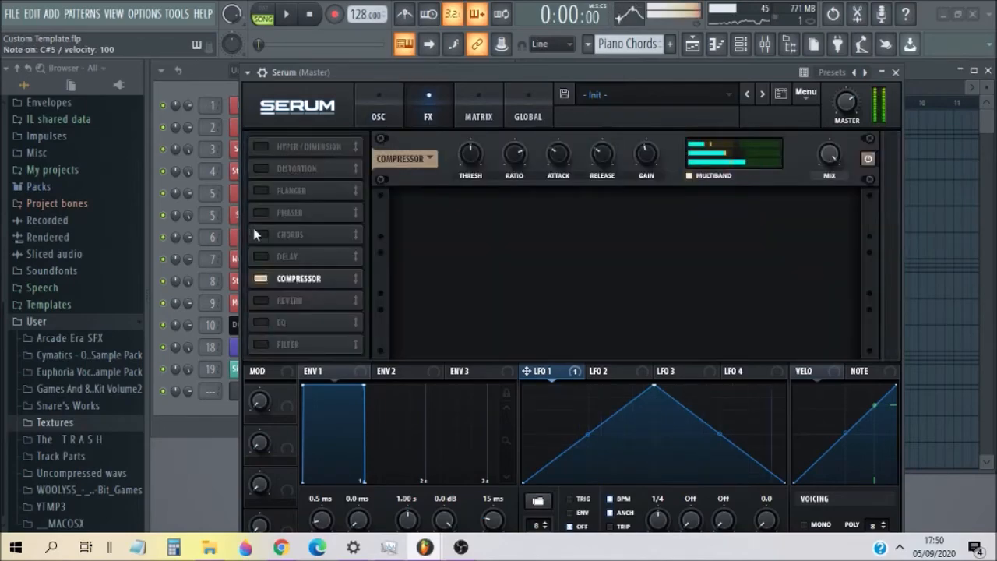
{"action": "left_click", "coordinate": [262, 345]}
{"action": "left_click", "coordinate": [545, 217]}
{"action": "left_click", "coordinate": [545, 218]}
{"action": "left_click", "coordinate": [547, 218]}
{"action": "right_click", "coordinate": [586, 199]}
{"action": "left_click", "coordinate": [597, 204]}
{"action": "left_click_drag", "start_coordinate": [598, 204], "coordinate": [586, 268]}
- Assign LFO 1 as the modulation source for the filter effect's cutoff
{"action": "right_click", "coordinate": [588, 195]}
{"action": "mouse_move", "coordinate": [637, 290]}
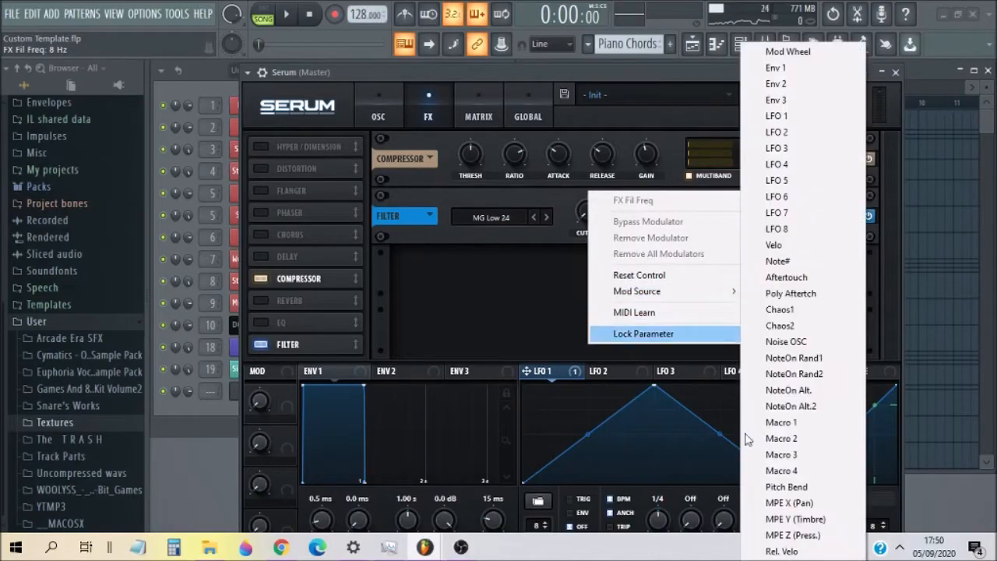
{"action": "left_click", "coordinate": [779, 115]}
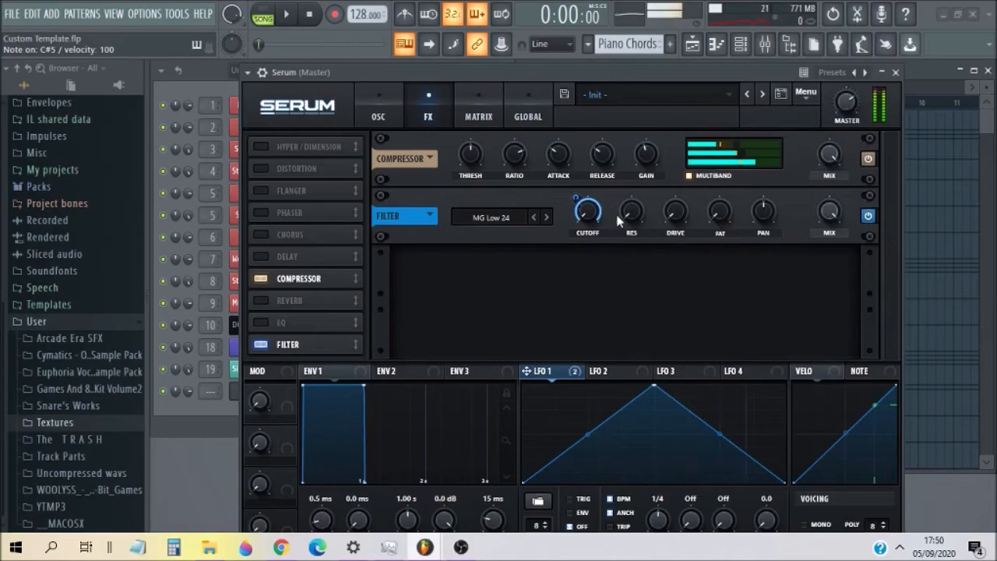
- Set the filter effect's cutoff to 82 Hz, assign LFO 1 to modulate its resonance, and raise its fat amount
{"action": "left_click_drag", "start_coordinate": [588, 215], "coordinate": [598, 177]}
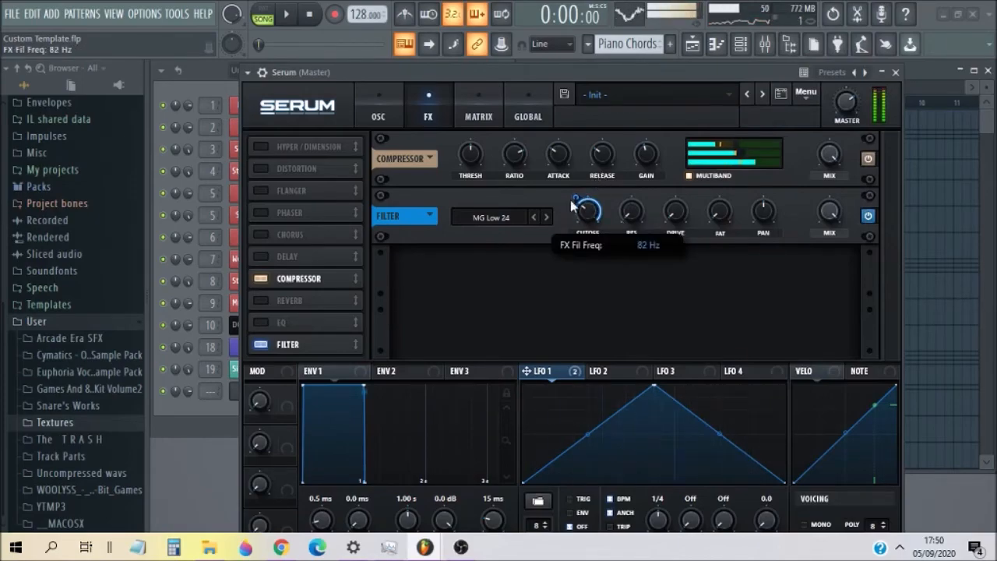
{"action": "right_click", "coordinate": [636, 201]}
{"action": "mouse_move", "coordinate": [734, 302]}
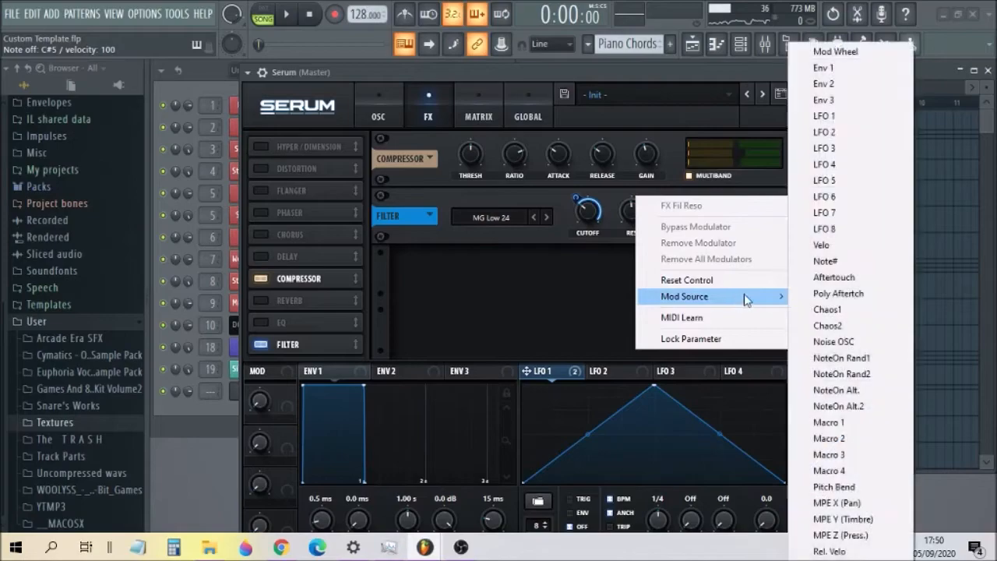
{"action": "left_click", "coordinate": [842, 117]}
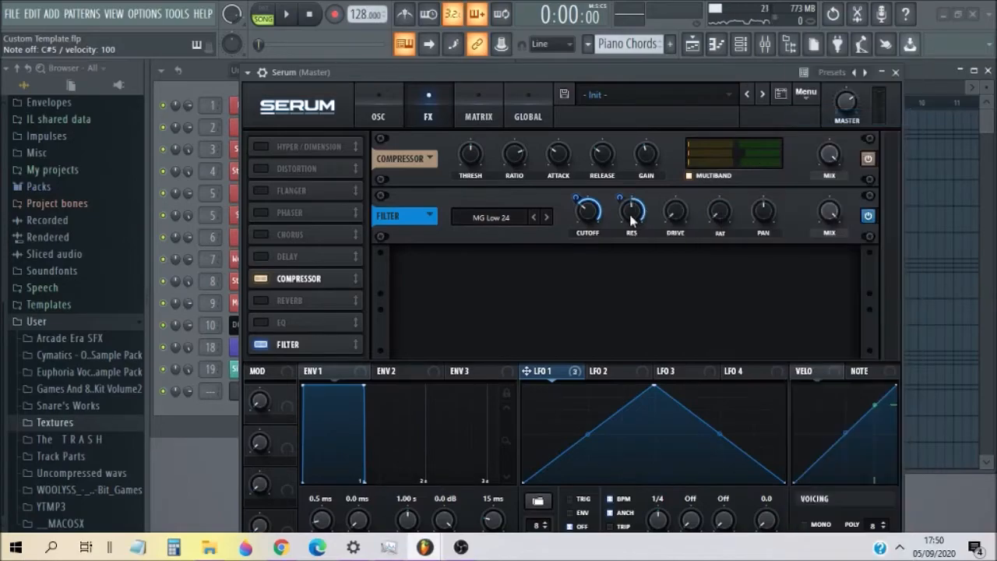
{"action": "left_click_drag", "start_coordinate": [632, 212], "coordinate": [611, 273]}
{"action": "left_click_drag", "start_coordinate": [728, 212], "coordinate": [771, 12]}
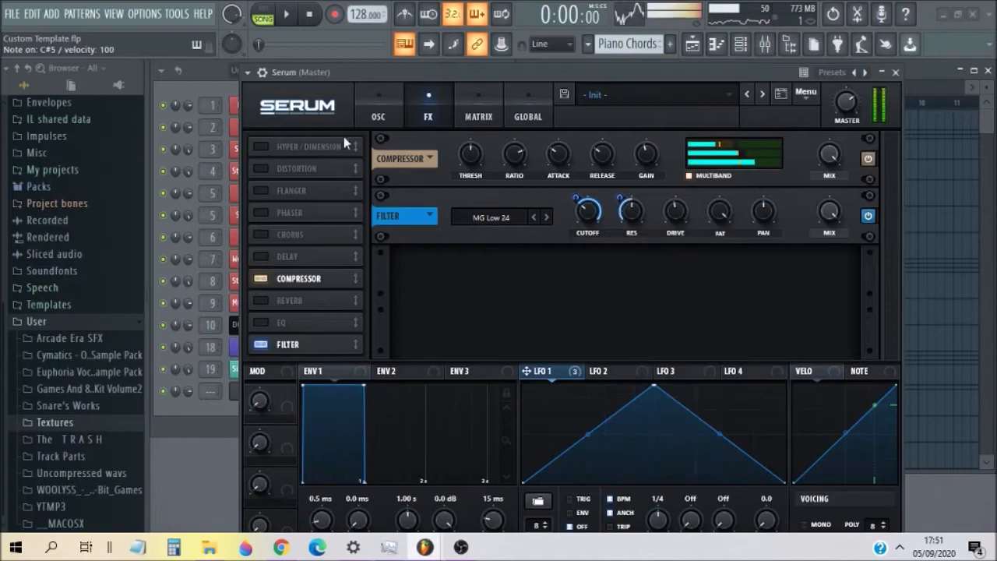
- Enable the main filter beside the oscillators and choose the High 12 type
{"action": "left_click", "coordinate": [378, 116]}
{"action": "left_click", "coordinate": [765, 143]}
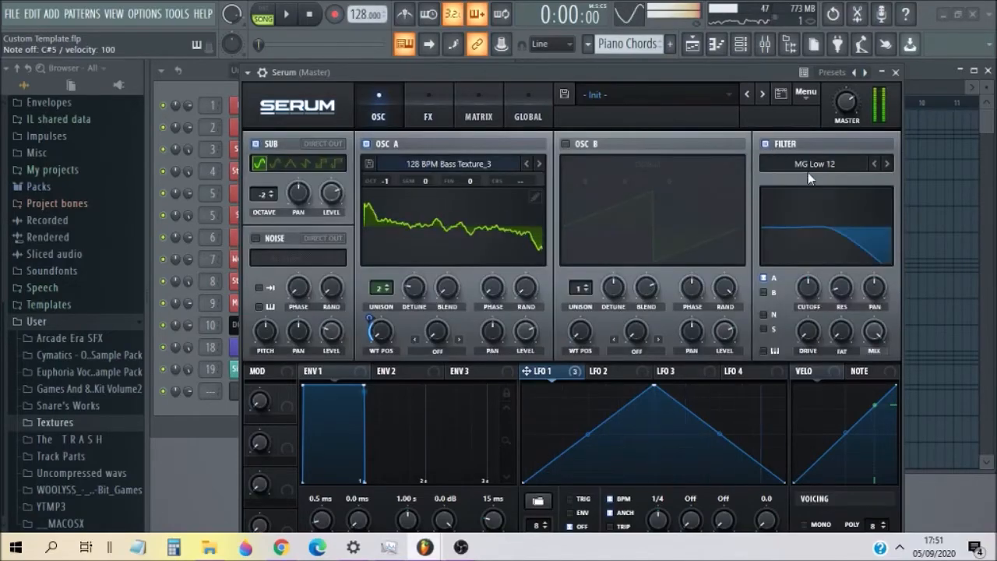
{"action": "left_click", "coordinate": [815, 163]}
{"action": "mouse_move", "coordinate": [810, 183]}
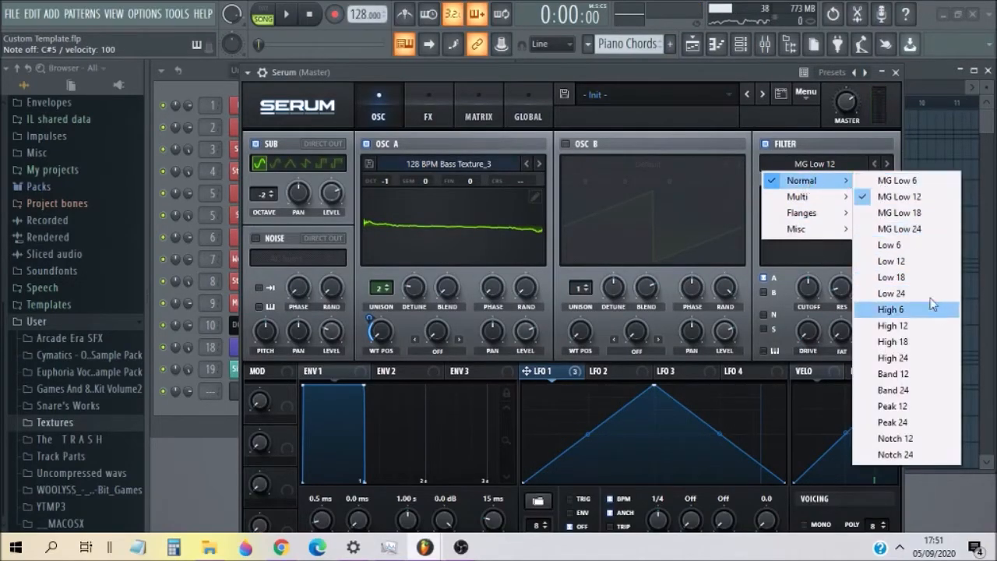
{"action": "left_click", "coordinate": [917, 326]}
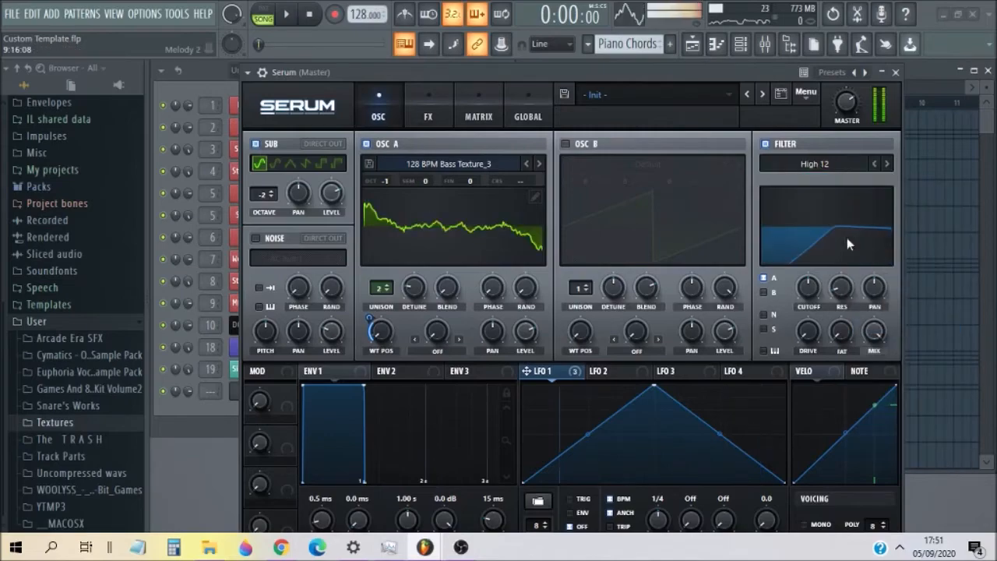
- Lower the main filter's cutoff to 8 Hz and assign LFO 1 as its modulation source
{"action": "left_click_drag", "start_coordinate": [808, 288], "coordinate": [814, 398]}
{"action": "right_click", "coordinate": [809, 283]}
{"action": "mouse_move", "coordinate": [854, 382]}
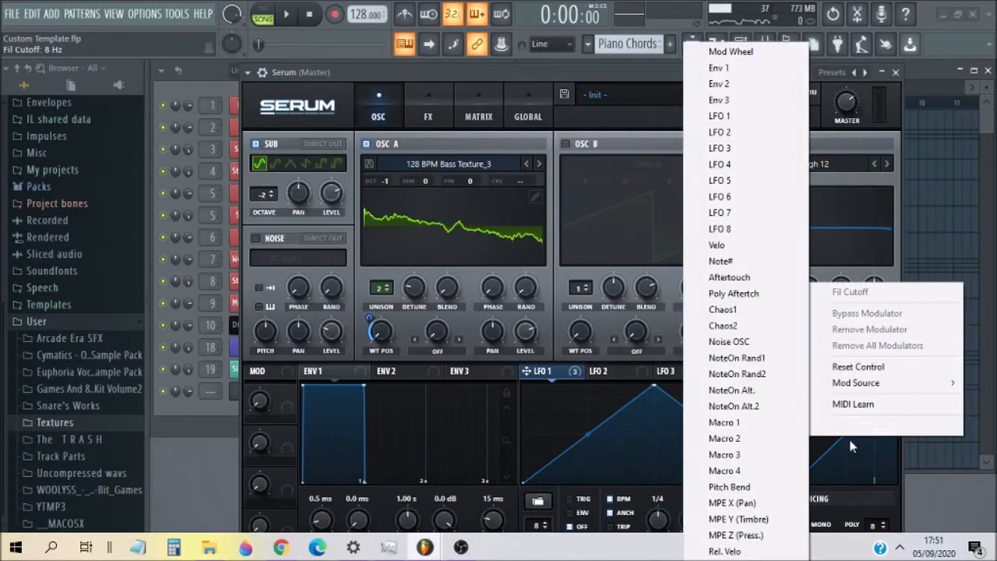
{"action": "left_click", "coordinate": [735, 111]}
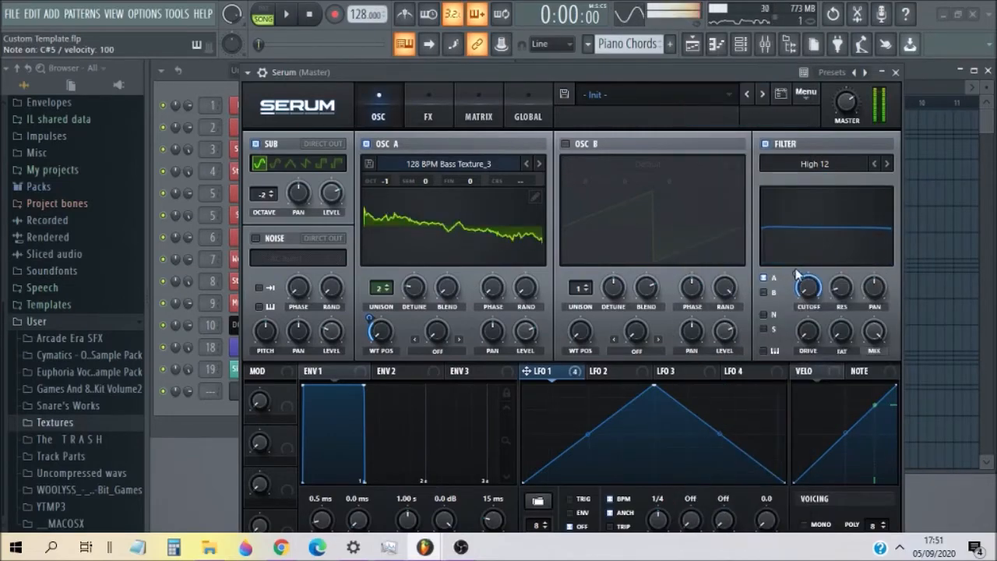
- Set the main filter's resonance to 46% and the LFO 1 modulation amount on its cutoff to 73
{"action": "left_click_drag", "start_coordinate": [797, 274], "coordinate": [856, 245]}
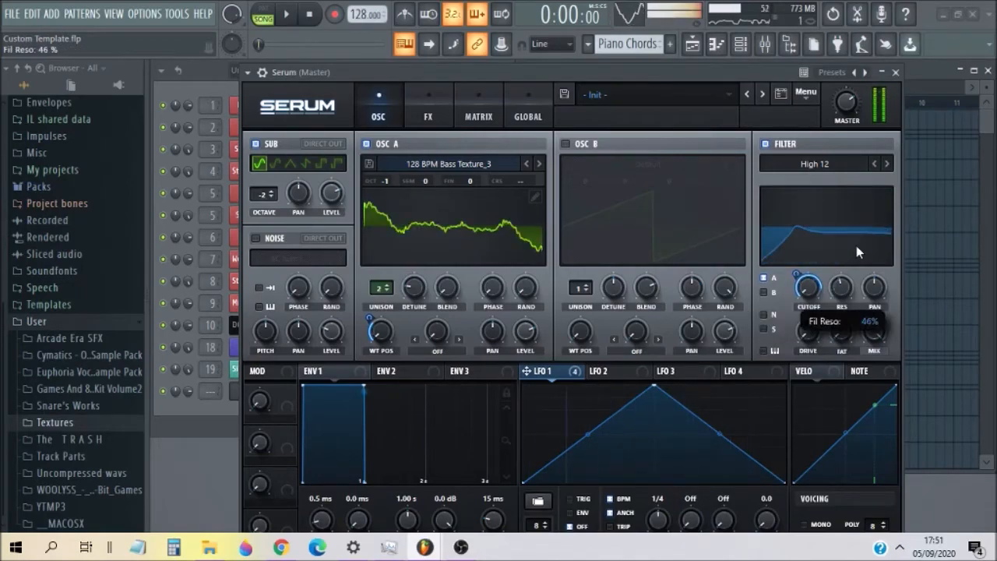
{"action": "left_click_drag", "start_coordinate": [797, 274], "coordinate": [800, 283]}
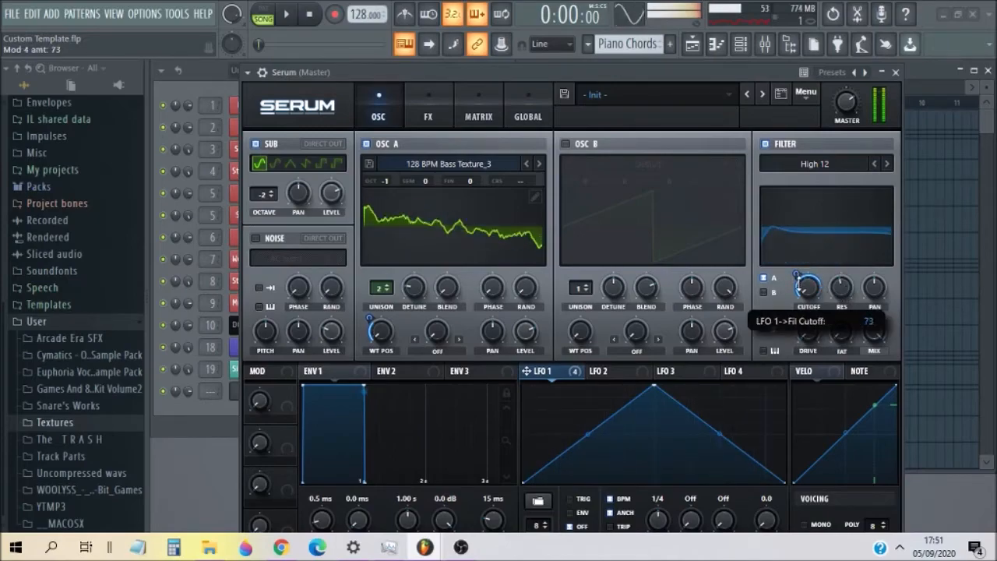
- Try the High 24 and High 6 types on the main filter, ending with its drive at 0%
{"action": "left_click", "coordinate": [875, 164]}
{"action": "left_click", "coordinate": [886, 164]}
{"action": "left_click", "coordinate": [886, 164]}
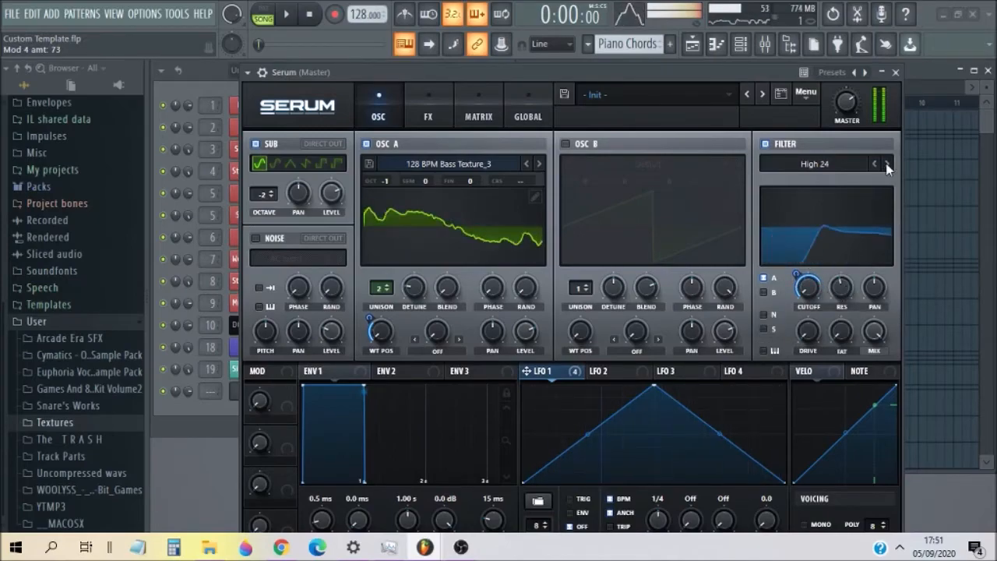
{"action": "left_click", "coordinate": [874, 165]}
{"action": "left_click", "coordinate": [874, 165]}
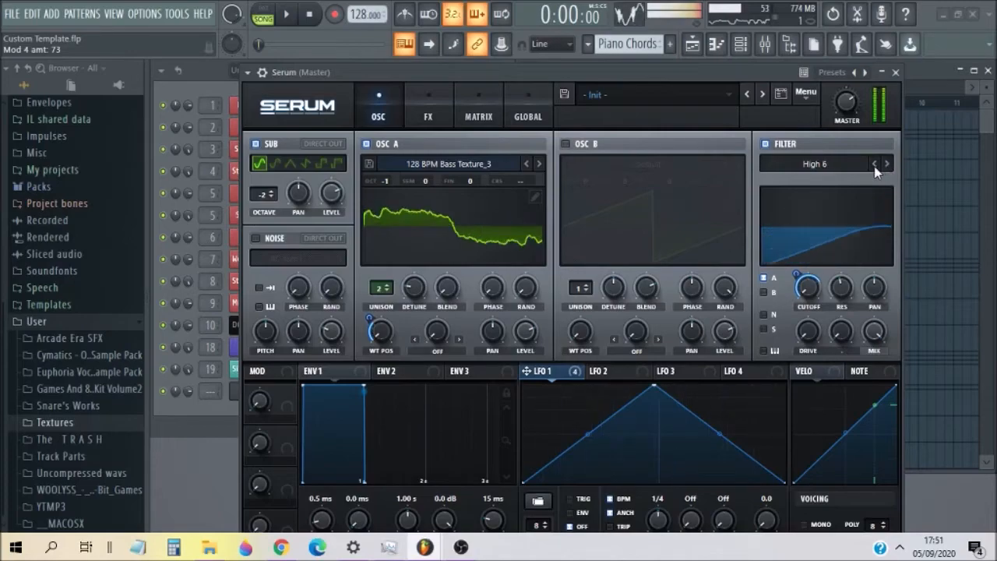
{"action": "left_click_drag", "start_coordinate": [859, 249], "coordinate": [864, 214]}
{"action": "left_click_drag", "start_coordinate": [813, 335], "coordinate": [836, 354]}
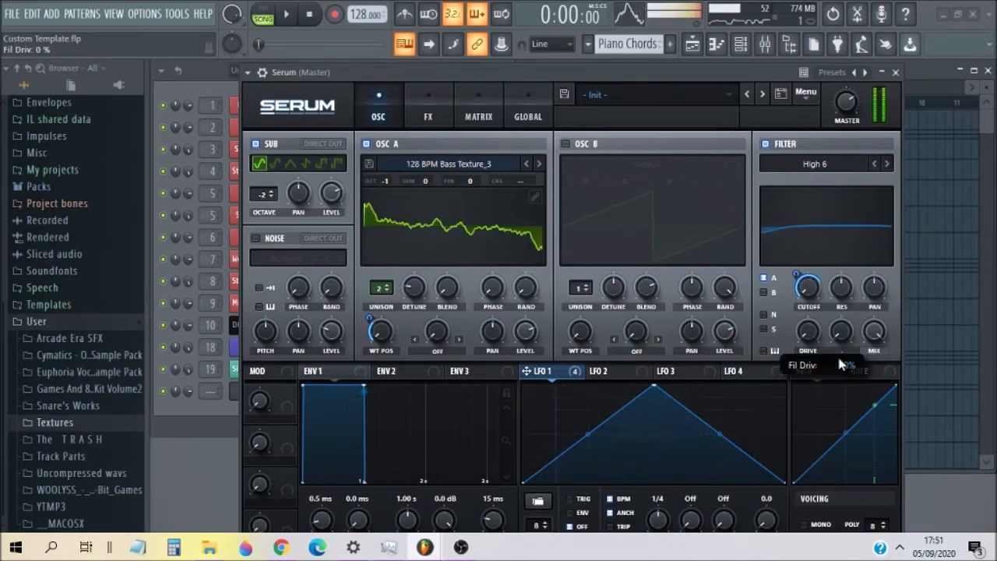
- Step through the main filter's low-pass, high-pass and band-pass types to Band 24 and set its resonance to 0%
{"action": "left_click", "coordinate": [875, 164]}
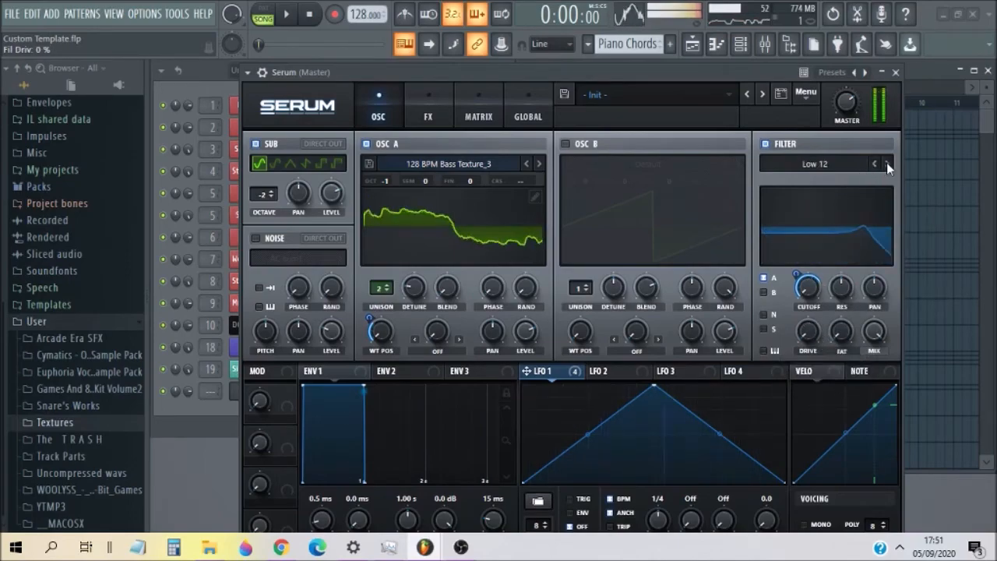
{"action": "left_click", "coordinate": [887, 164]}
{"action": "left_click", "coordinate": [887, 163]}
{"action": "left_click", "coordinate": [887, 164]}
{"action": "left_click", "coordinate": [887, 163]}
{"action": "left_click", "coordinate": [886, 163]}
{"action": "left_click", "coordinate": [887, 164]}
{"action": "left_click", "coordinate": [886, 164]}
{"action": "left_click", "coordinate": [875, 164]}
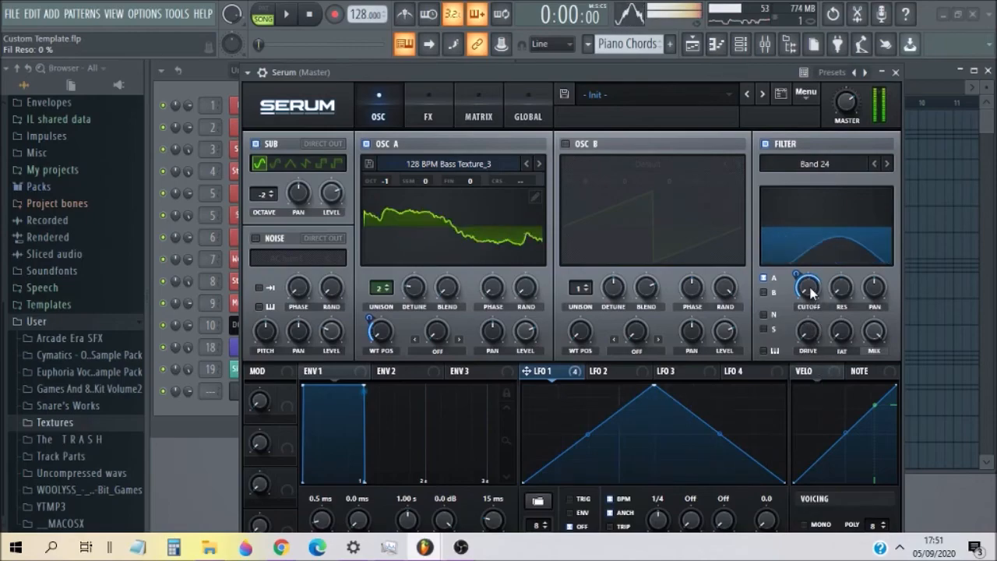
- Set the sub oscillator to octave -3 and change the main filter type to High 24
{"action": "left_click", "coordinate": [271, 196]}
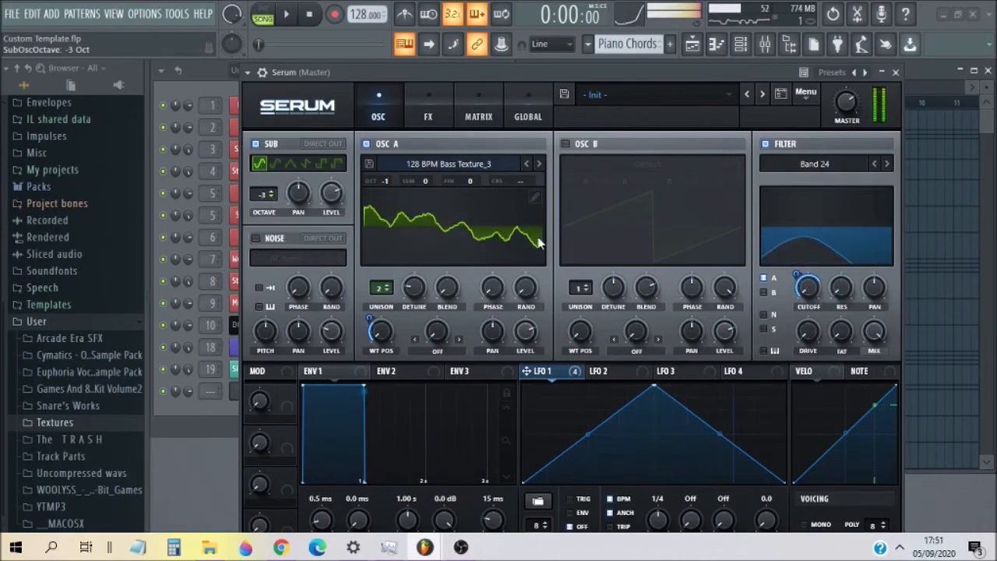
{"action": "left_click", "coordinate": [875, 164]}
{"action": "left_click", "coordinate": [875, 165]}
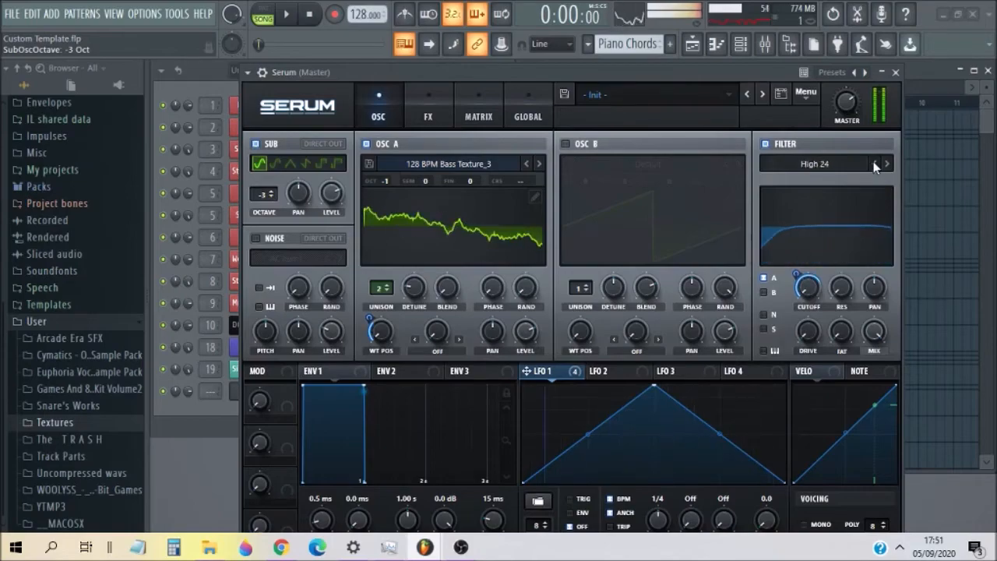
- Try another sub oscillator waveform, settling on the RoundRect shape
{"action": "left_click", "coordinate": [307, 162]}
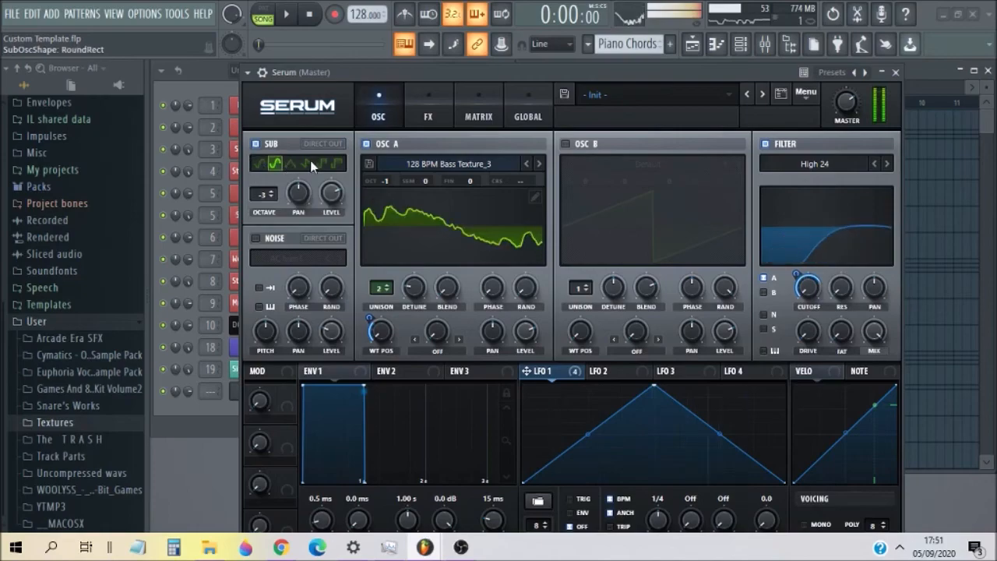
{"action": "left_click", "coordinate": [276, 164]}
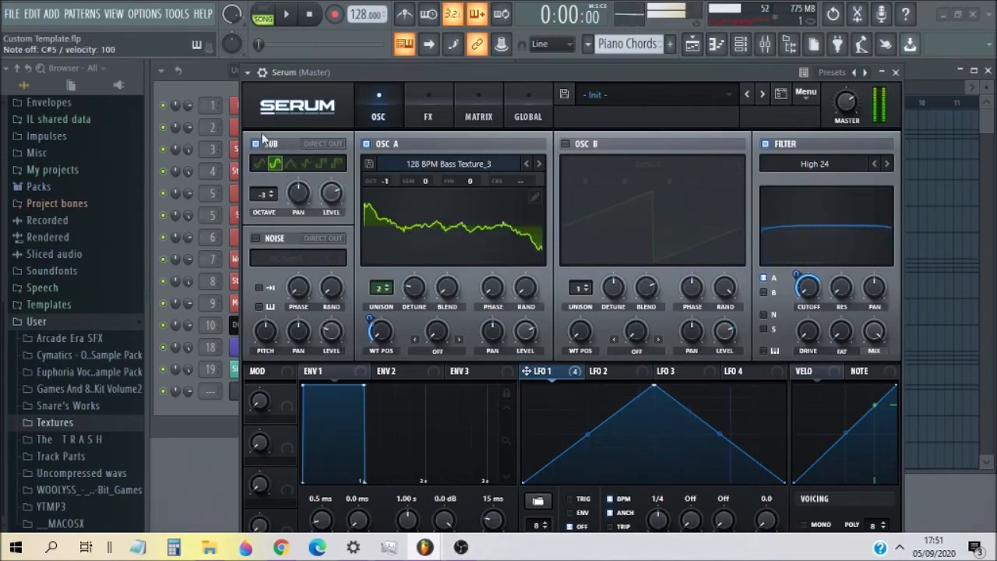
- Close Serum and delete its channel from the channel rack
{"action": "left_click", "coordinate": [895, 72]}
{"action": "right_click", "coordinate": [259, 391]}
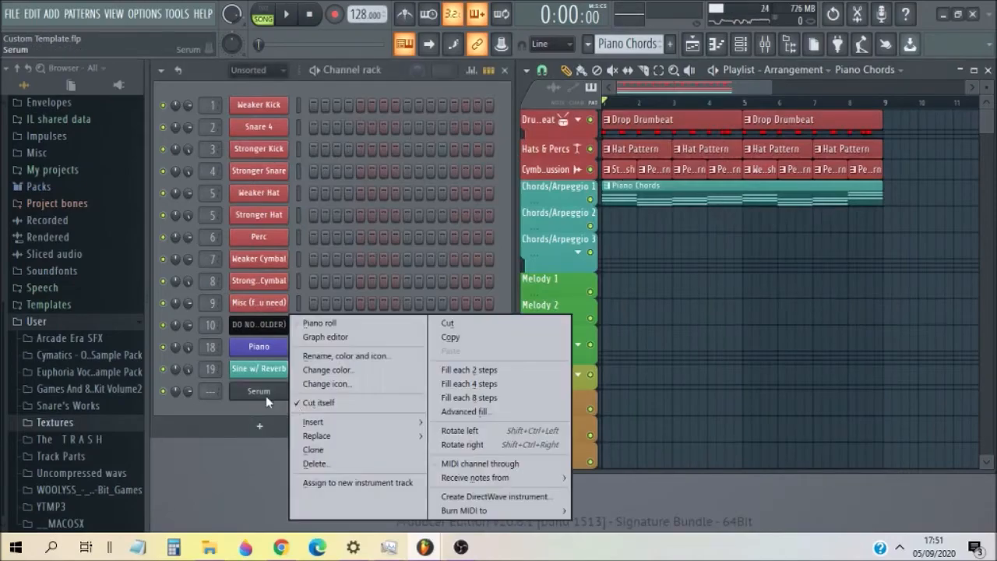
{"action": "left_click", "coordinate": [375, 469]}
{"action": "left_click", "coordinate": [569, 326]}
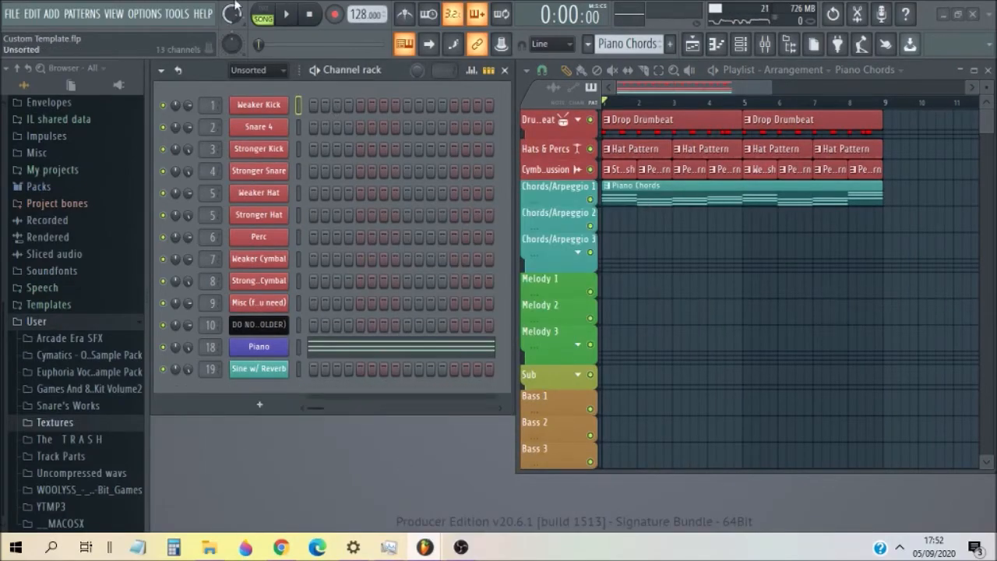
- Open the mixer and delete Edison from the Piano track's fourth effect slot
{"action": "left_click", "coordinate": [128, 14]}
{"action": "left_click", "coordinate": [263, 89]}
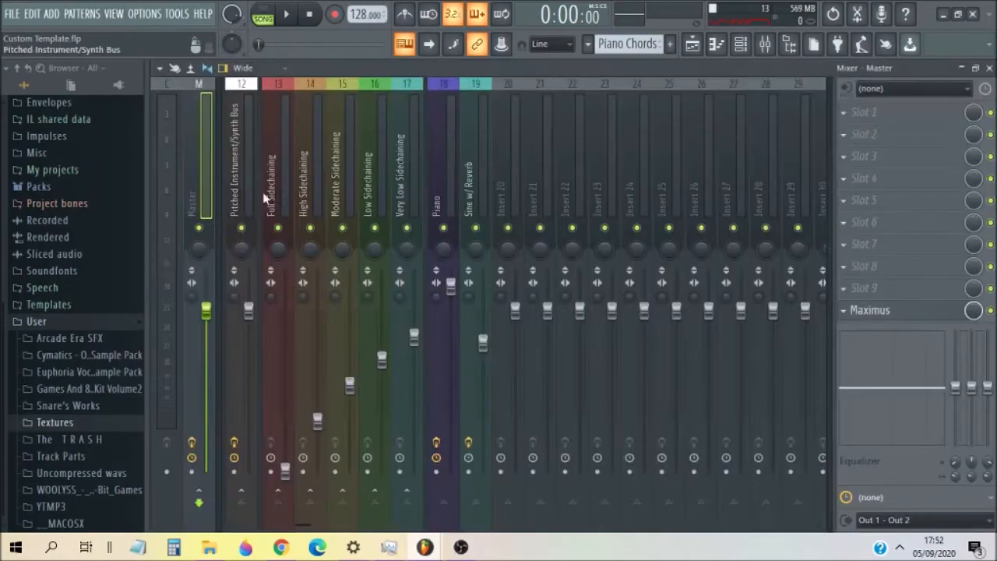
{"action": "left_click", "coordinate": [477, 162]}
{"action": "left_click", "coordinate": [445, 167]}
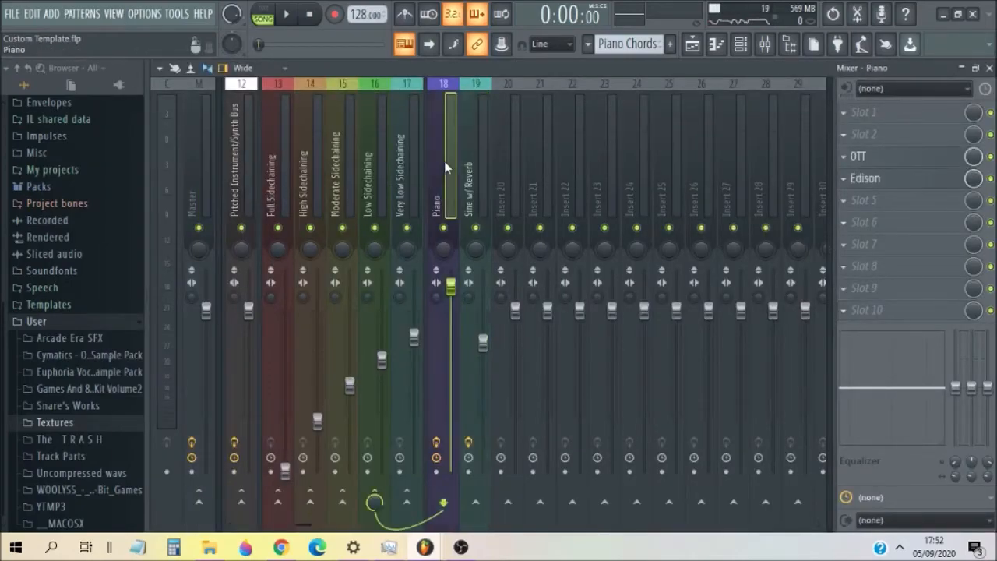
{"action": "left_click", "coordinate": [844, 193]}
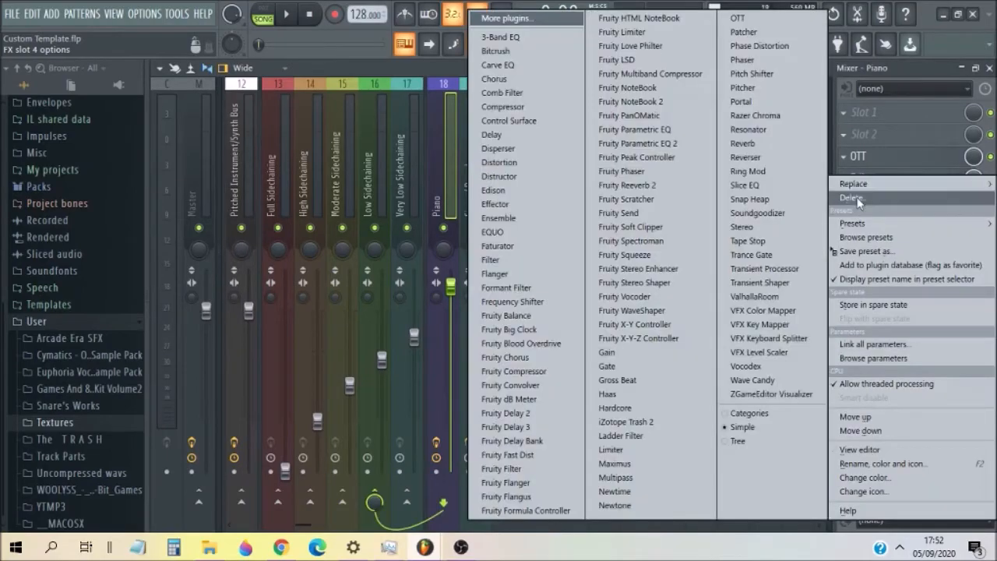
{"action": "left_click", "coordinate": [865, 198]}
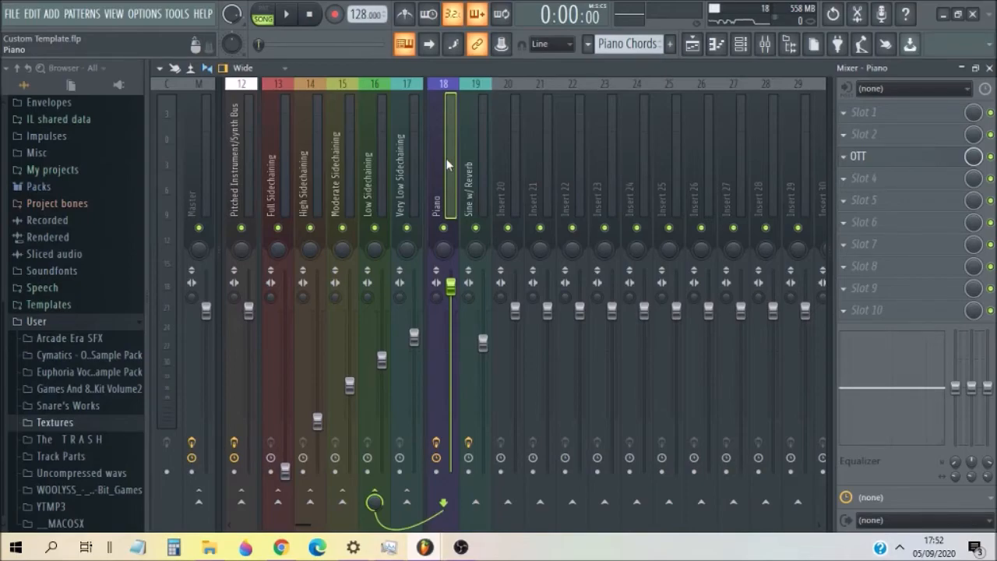
- Play the song briefly to hear the Piano track, and stop playback
{"action": "left_click", "coordinate": [288, 16]}
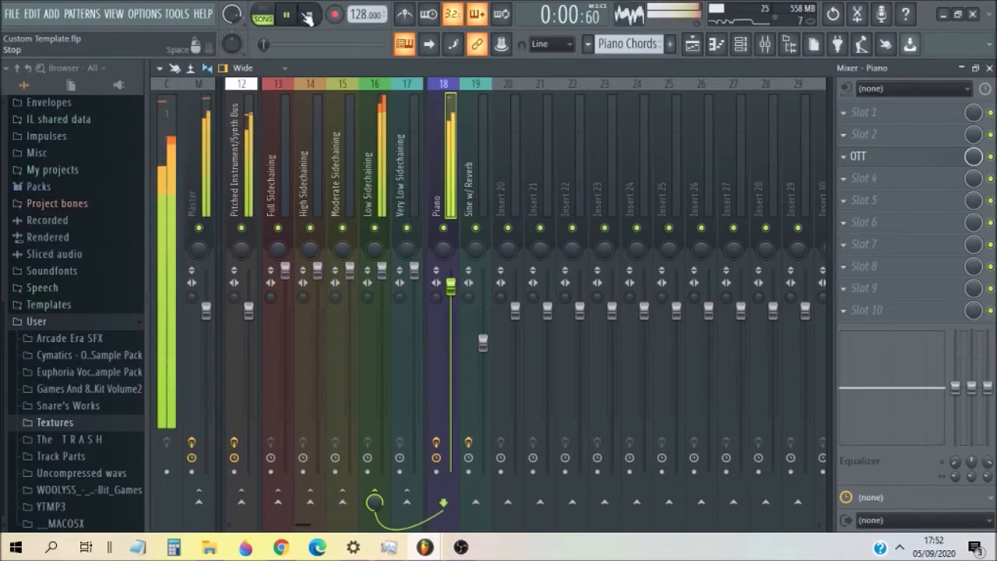
{"action": "left_click", "coordinate": [310, 16]}
- Load Effector into the Piano track's fourth effect slot, switch it to the Vox effect and close its window
{"action": "left_click", "coordinate": [867, 181]}
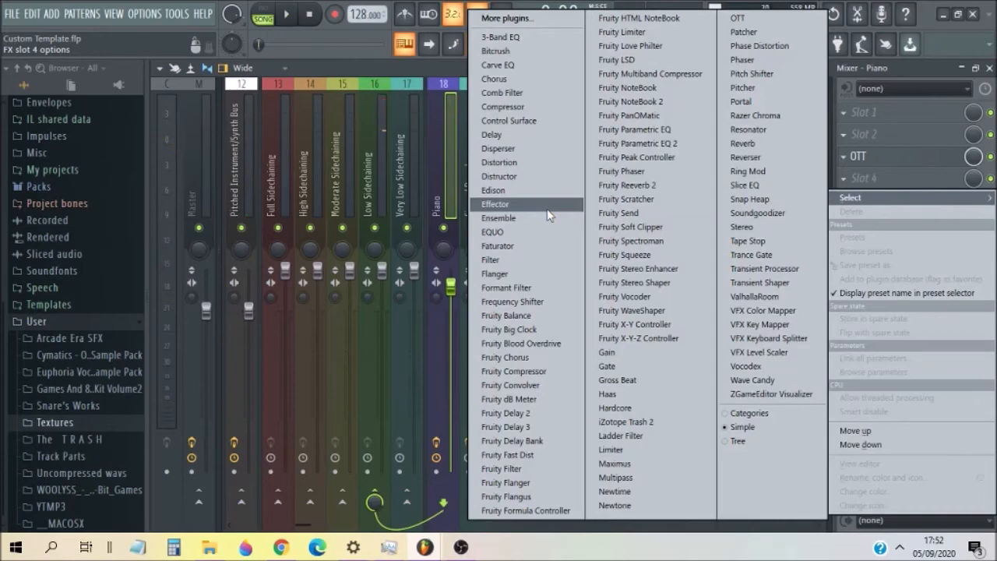
{"action": "left_click", "coordinate": [548, 214]}
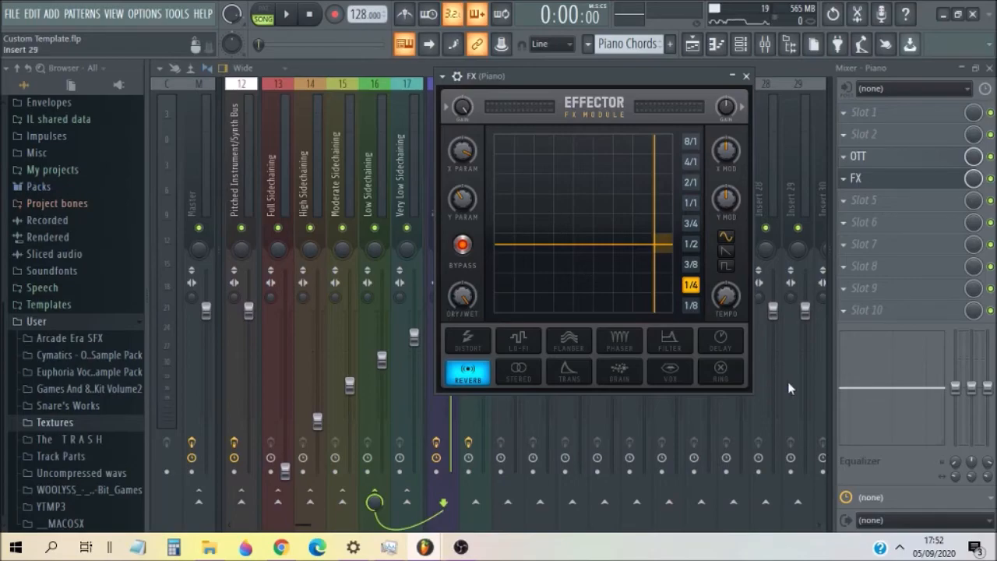
{"action": "left_click", "coordinate": [675, 371]}
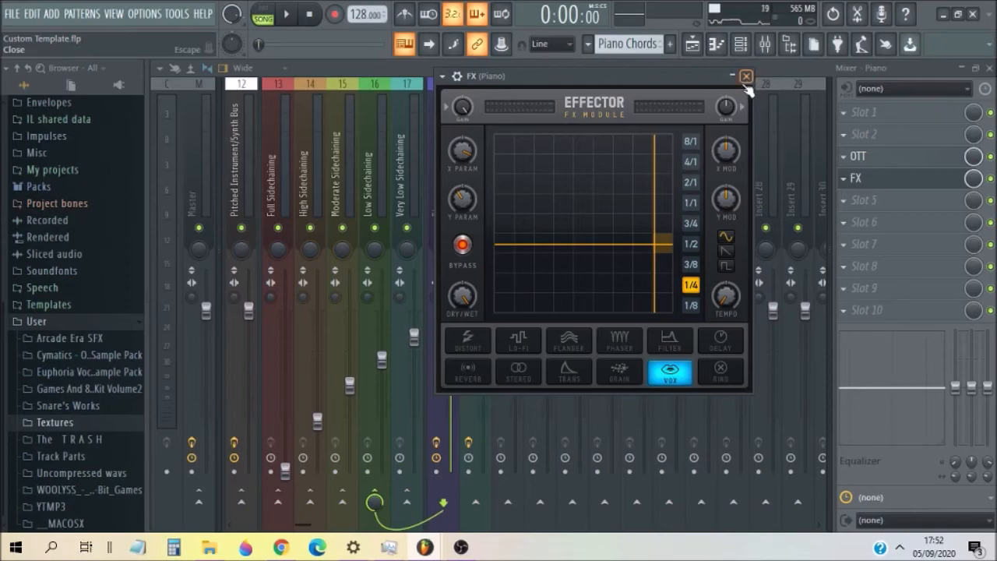
{"action": "left_click", "coordinate": [746, 81]}
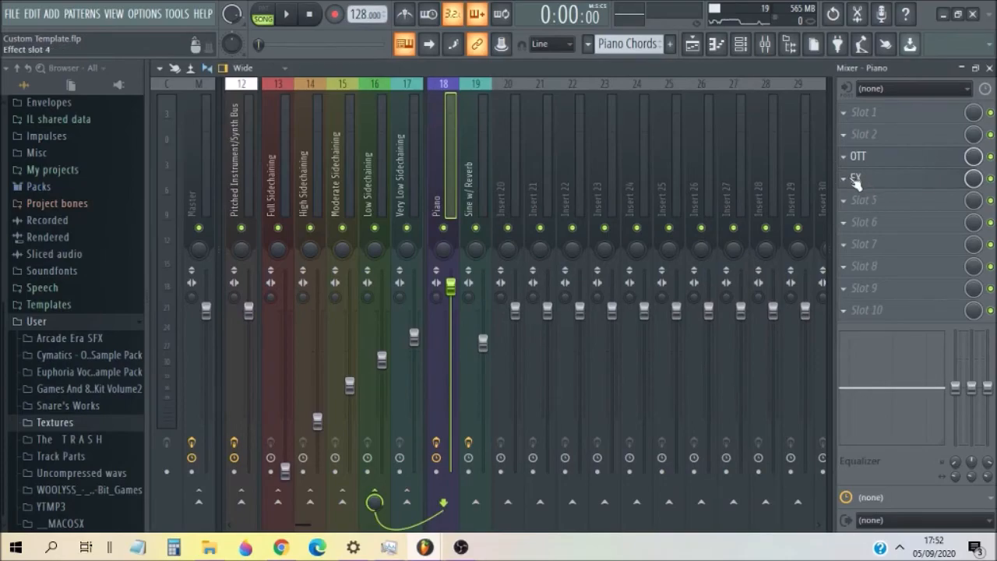
- Replace Effector in the Piano track's fourth effect slot with EQUO and move its window clear of the effect slots
{"action": "right_click", "coordinate": [851, 179]}
{"action": "mouse_move", "coordinate": [852, 187]}
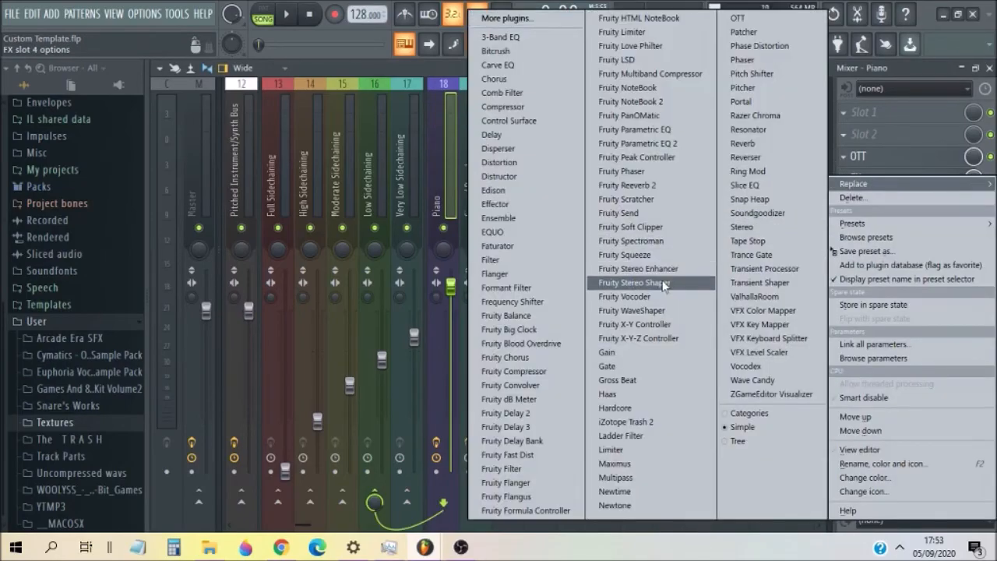
{"action": "left_click", "coordinate": [552, 231]}
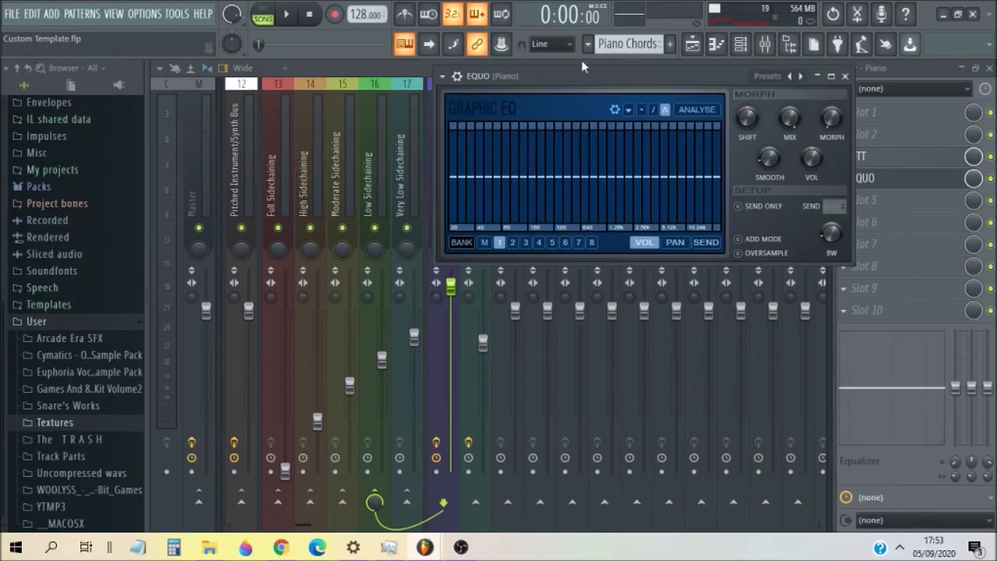
{"action": "left_click_drag", "start_coordinate": [584, 76], "coordinate": [433, 79]}
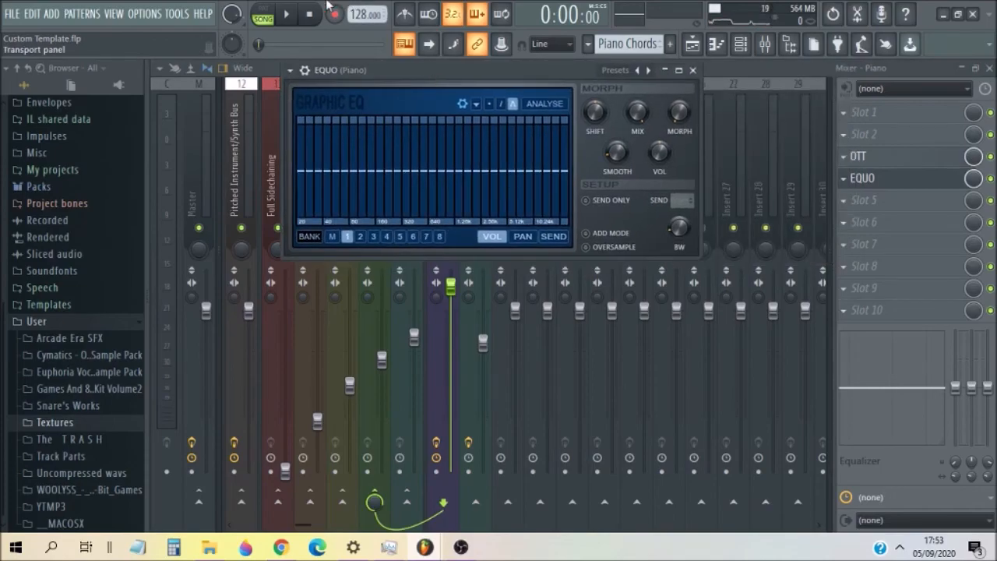
- During song playback, draw a volume curve in EQUO that slopes down from the lows to a dip in the highs, and stop playback
{"action": "key", "text": "space"}
{"action": "mouse_move", "coordinate": [385, 177]}
{"action": "left_mouse_down"}
{"action": "mouse_move", "coordinate": [401, 144]}
{"action": "mouse_move", "coordinate": [436, 132]}
{"action": "mouse_move", "coordinate": [528, 138]}
{"action": "mouse_move", "coordinate": [551, 123]}
{"action": "mouse_move", "coordinate": [545, 206]}
{"action": "mouse_move", "coordinate": [499, 238]}
{"action": "mouse_move", "coordinate": [398, 217]}
{"action": "mouse_move", "coordinate": [349, 180]}
{"action": "mouse_move", "coordinate": [333, 147]}
{"action": "mouse_move", "coordinate": [364, 114]}
{"action": "mouse_move", "coordinate": [421, 191]}
{"action": "mouse_move", "coordinate": [393, 136]}
{"action": "mouse_move", "coordinate": [351, 175]}
{"action": "mouse_move", "coordinate": [298, 178]}
{"action": "mouse_move", "coordinate": [421, 167]}
{"action": "mouse_move", "coordinate": [573, 188]}
{"action": "left_mouse_up"}
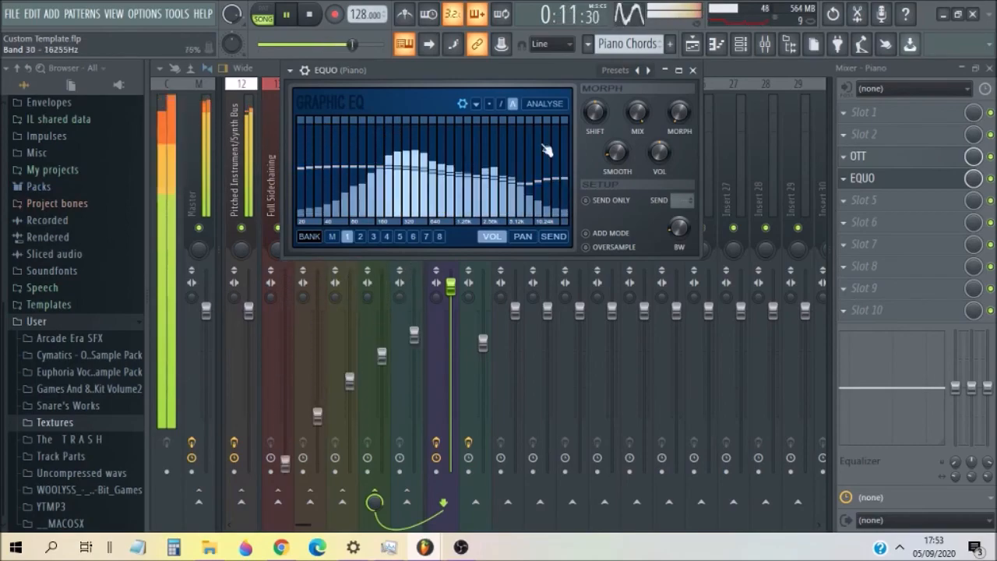
{"action": "left_click", "coordinate": [315, 16]}
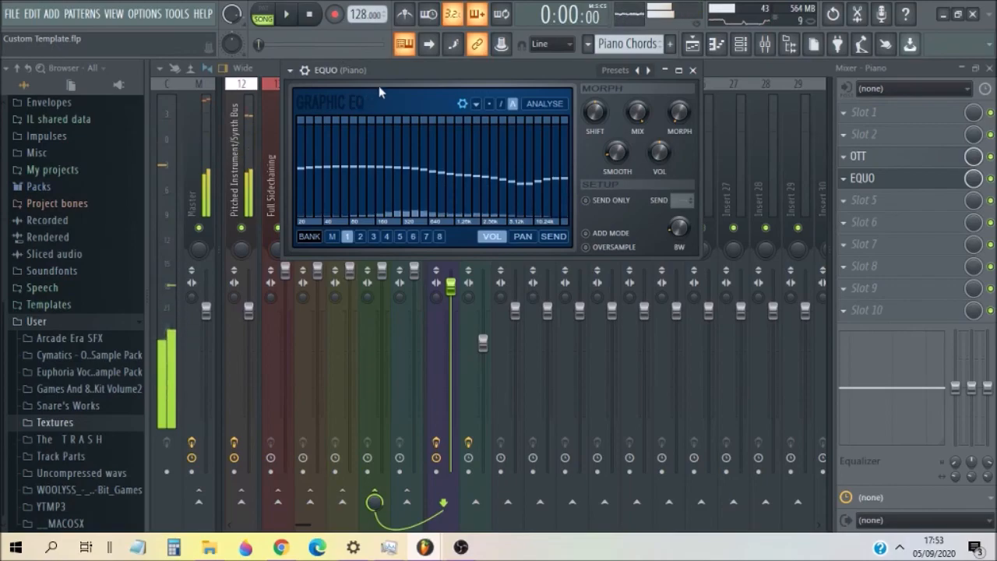
{"action": "left_click_drag", "start_coordinate": [395, 66], "coordinate": [401, 80]}
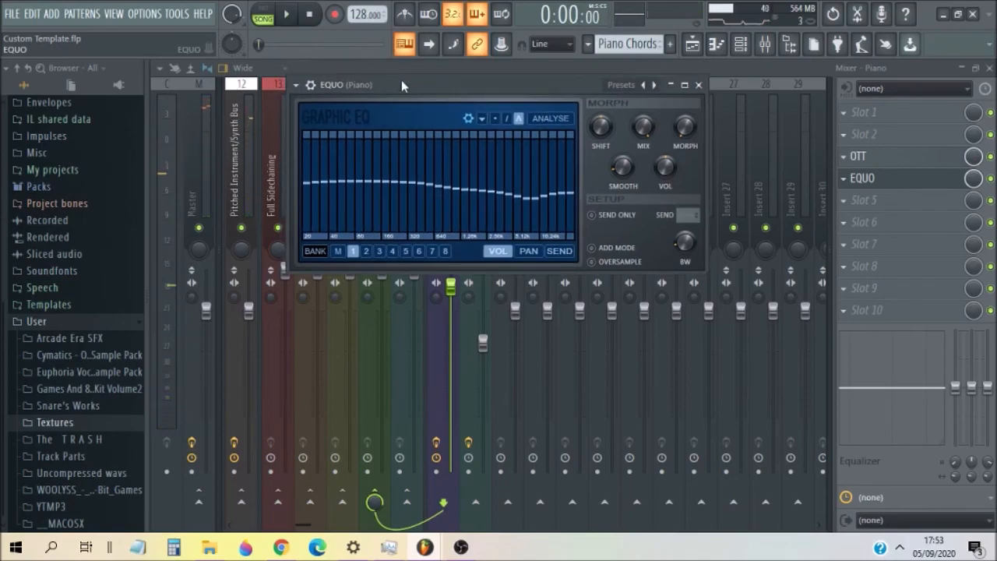